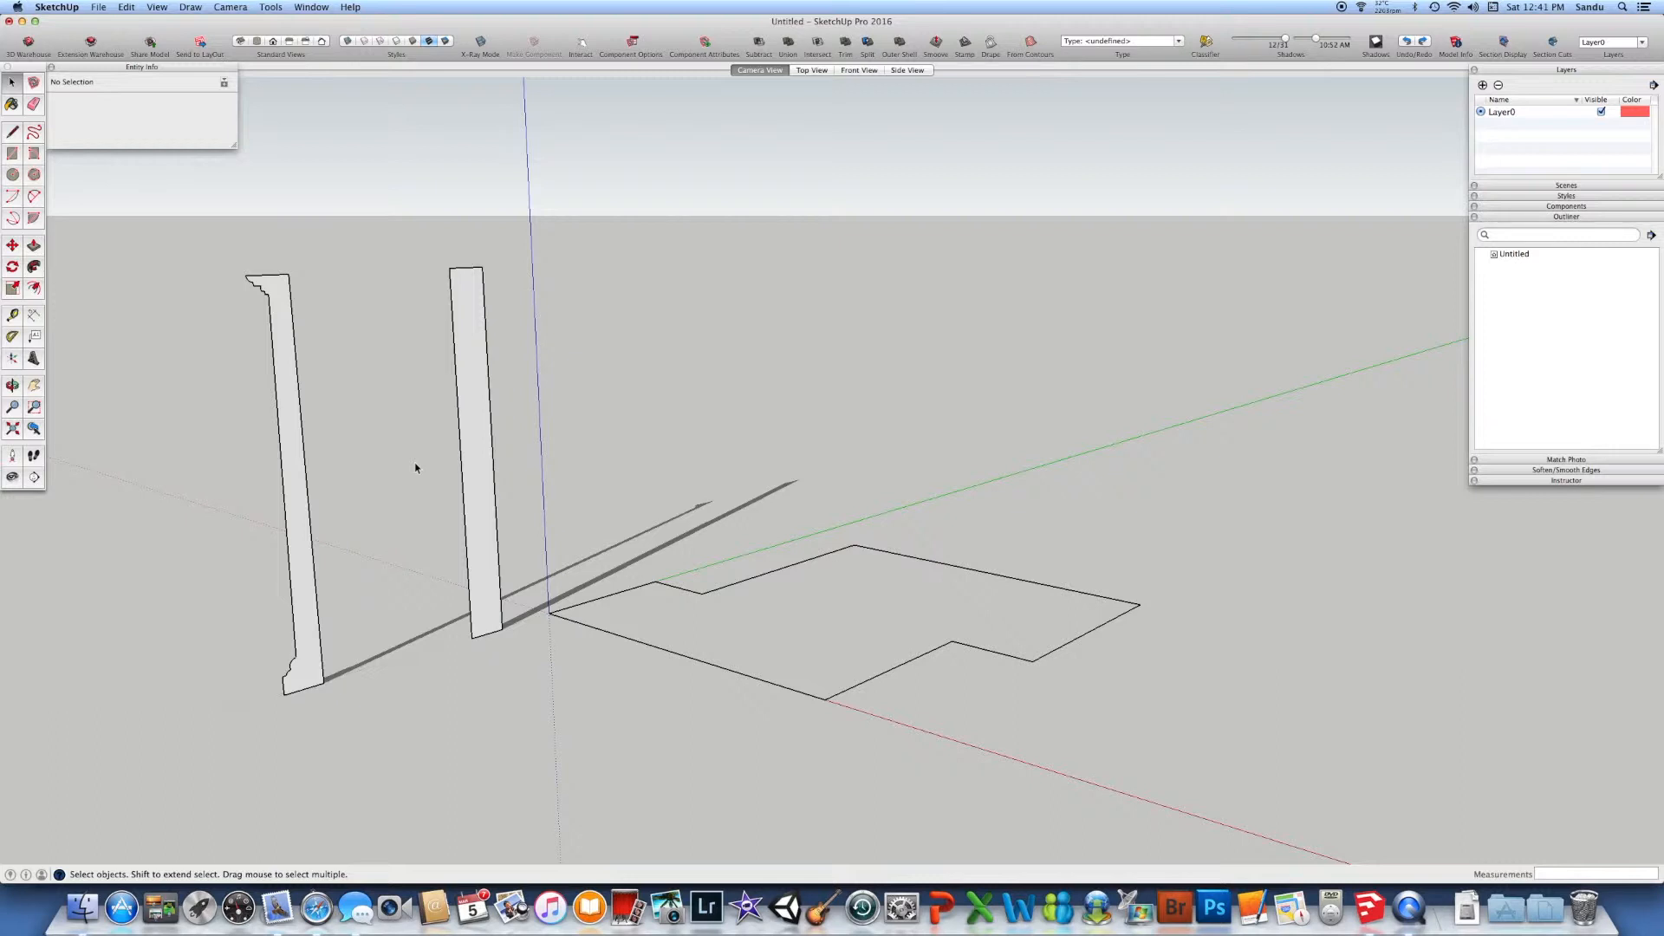
# Step: Move the rectangular wall profile so its lower inner corner sits on the floor outline's corner at the origin
pyautogui.moveTo(415, 468); pyautogui.dragTo(541, 507, button='middle')
pyautogui.scroll(2, 520, 505)
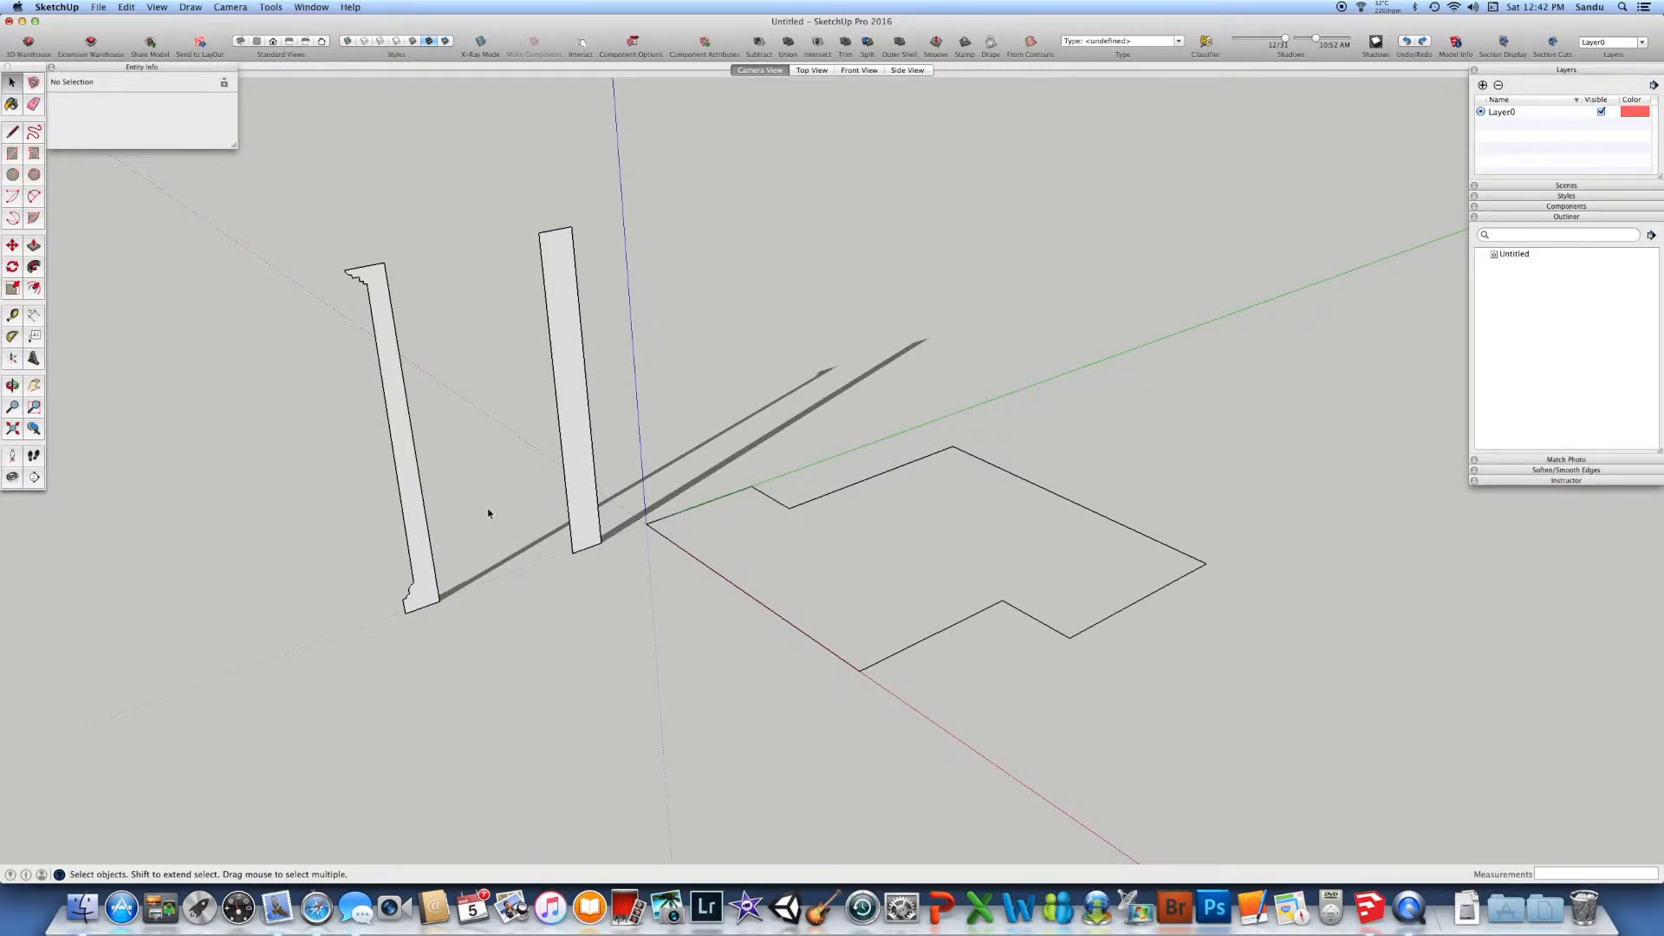
pyautogui.moveTo(538, 531)
pyautogui.mouseDown(button='middle')
pyautogui.moveTo(508, 476)
pyautogui.moveTo(534, 503)
pyautogui.mouseUp(button='middle')
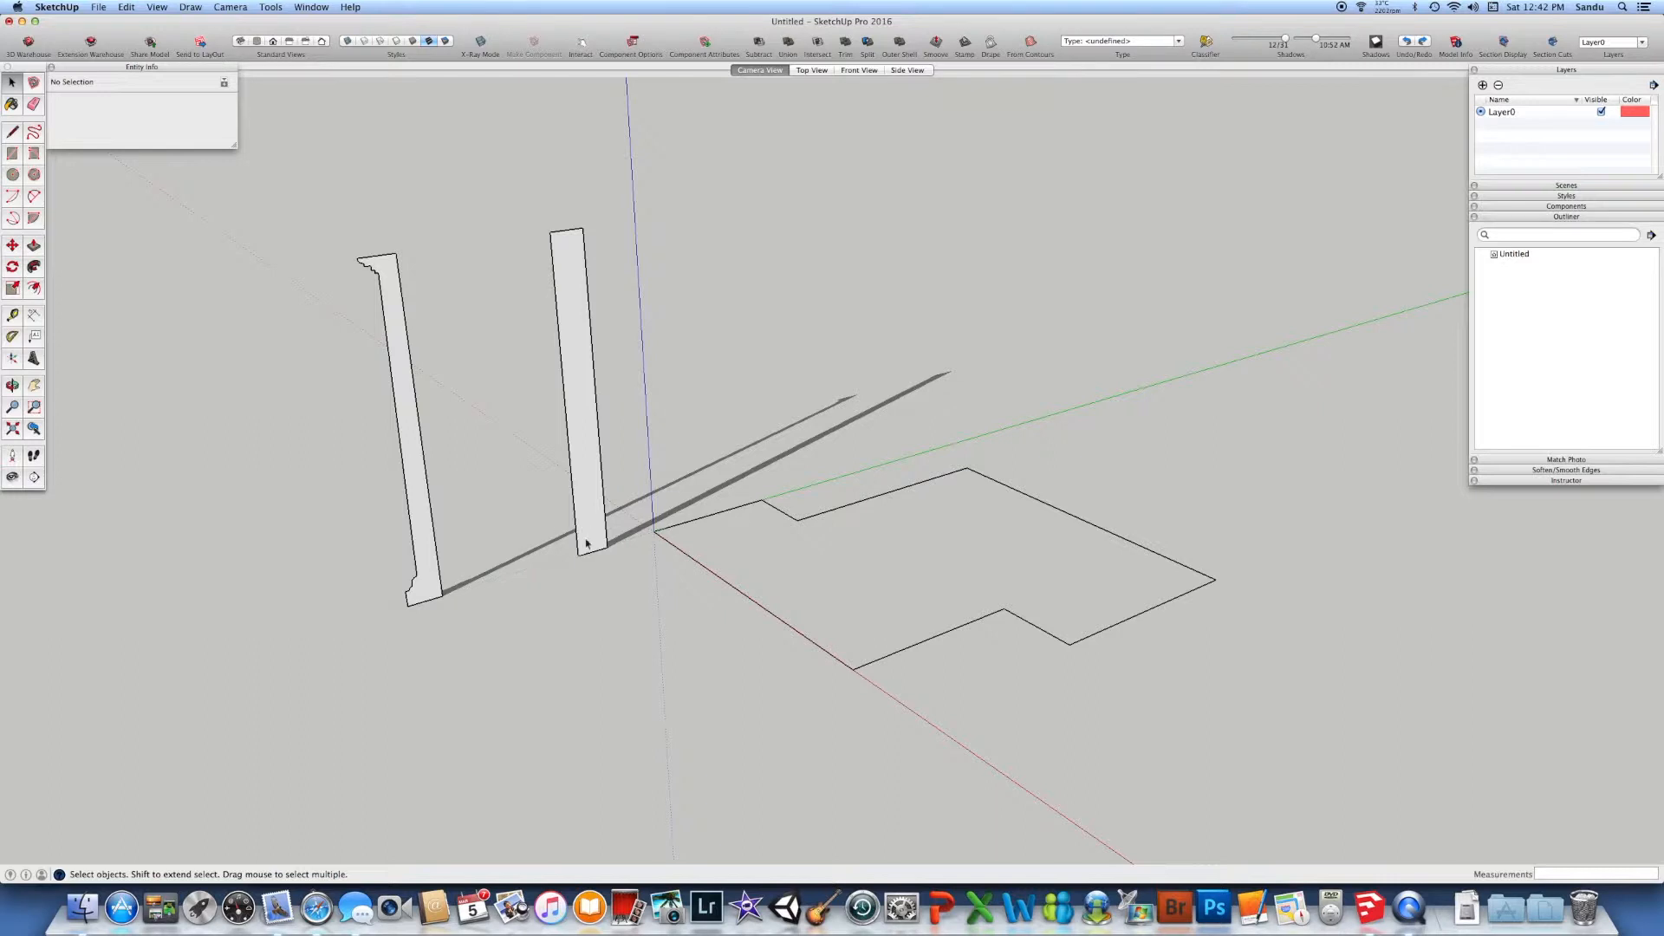
pyautogui.moveTo(594, 532); pyautogui.dragTo(607, 544, button='middle')
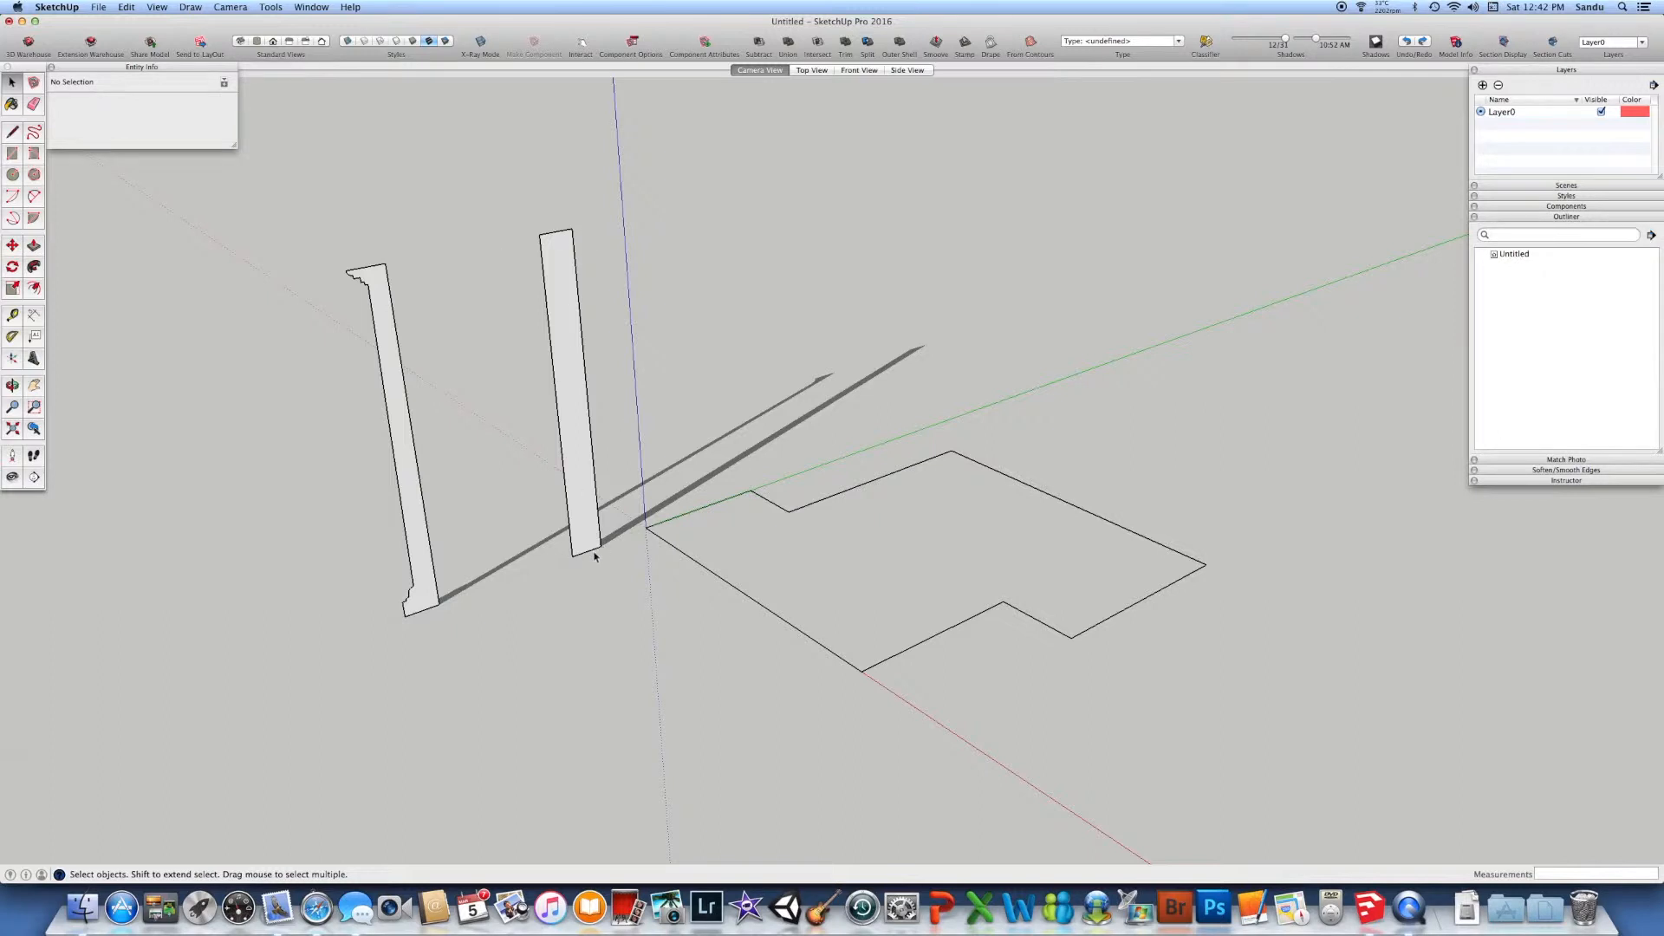
pyautogui.moveTo(489, 165); pyautogui.dragTo(635, 616)
pyautogui.press('m')
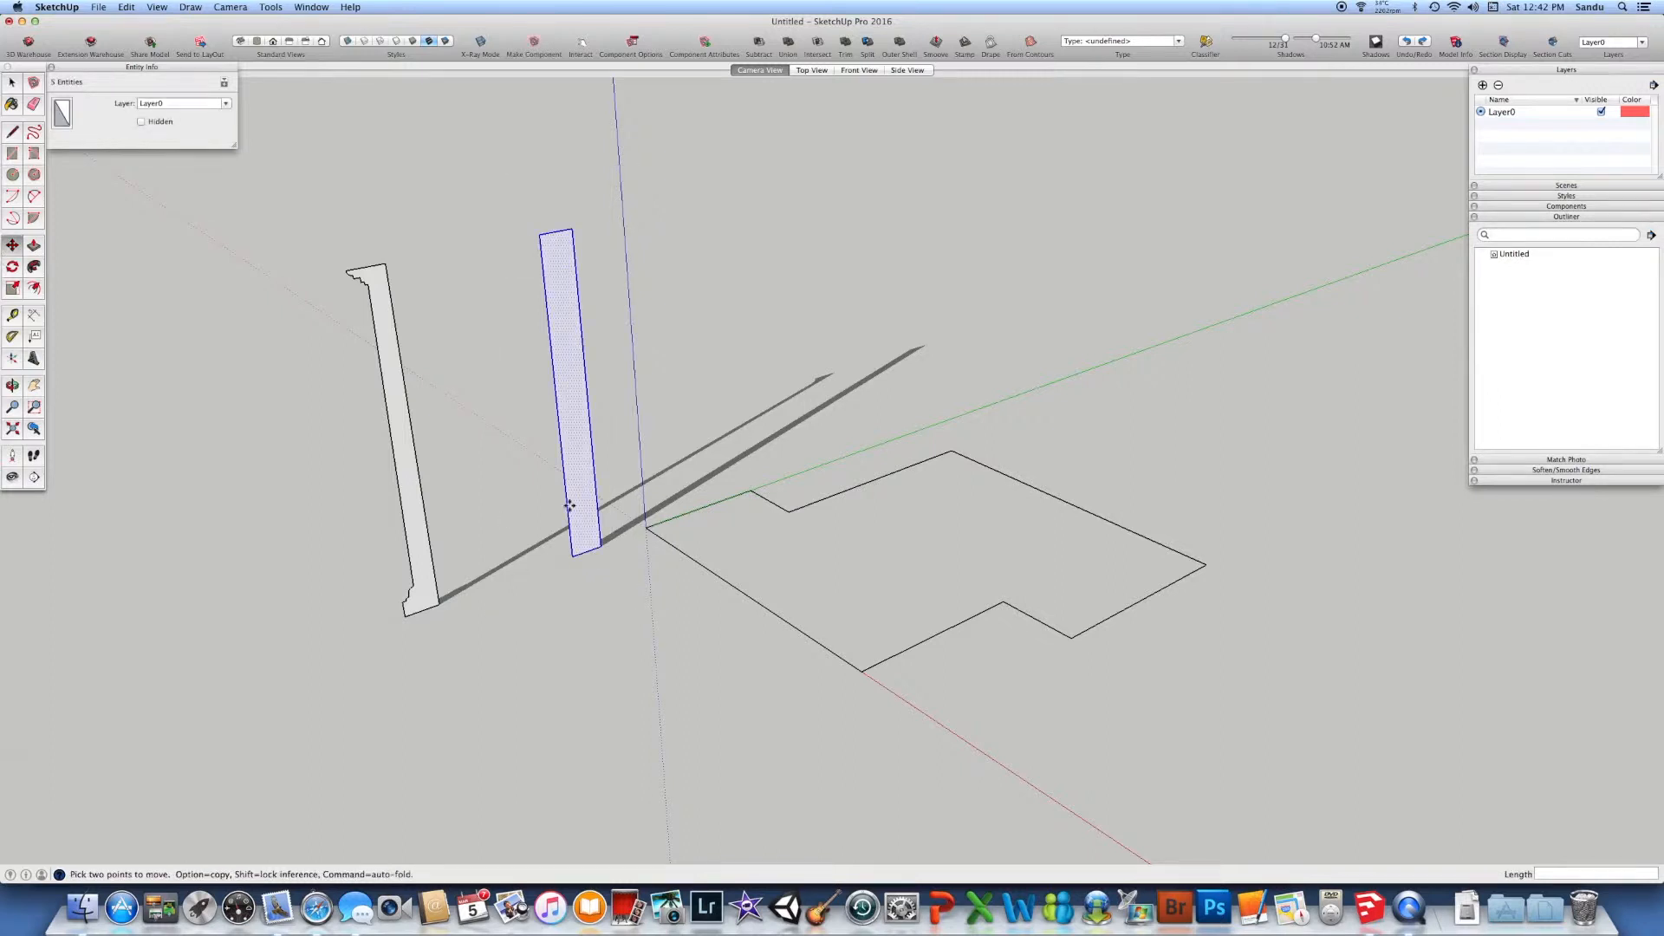
pyautogui.click(601, 549)
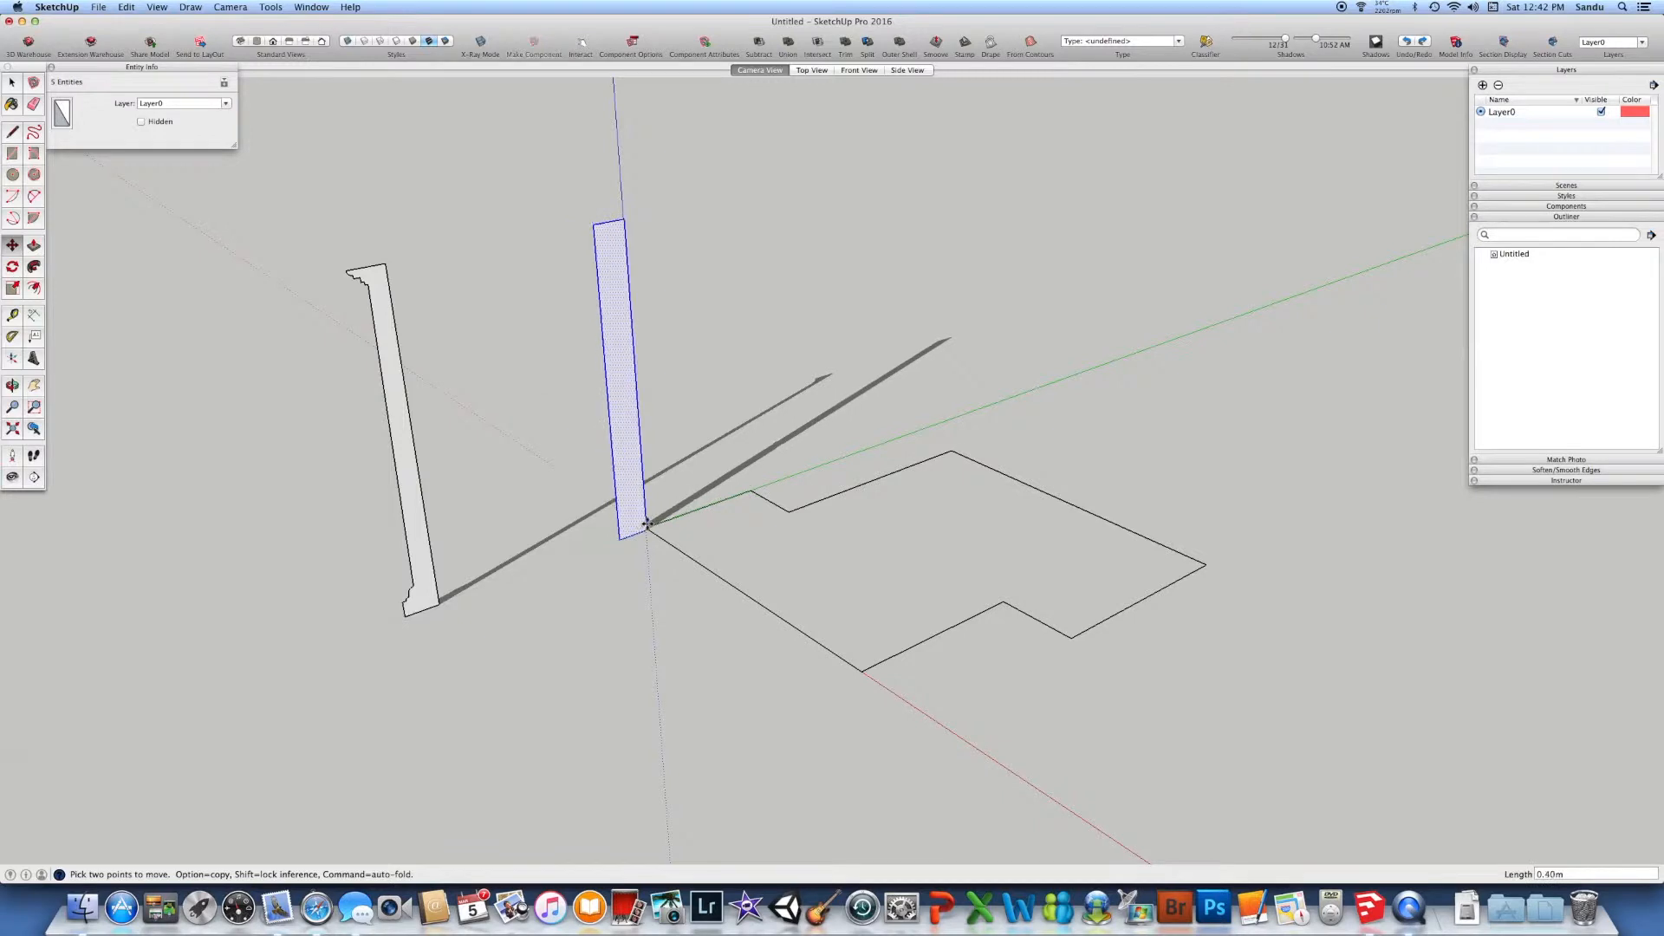
pyautogui.click(650, 529)
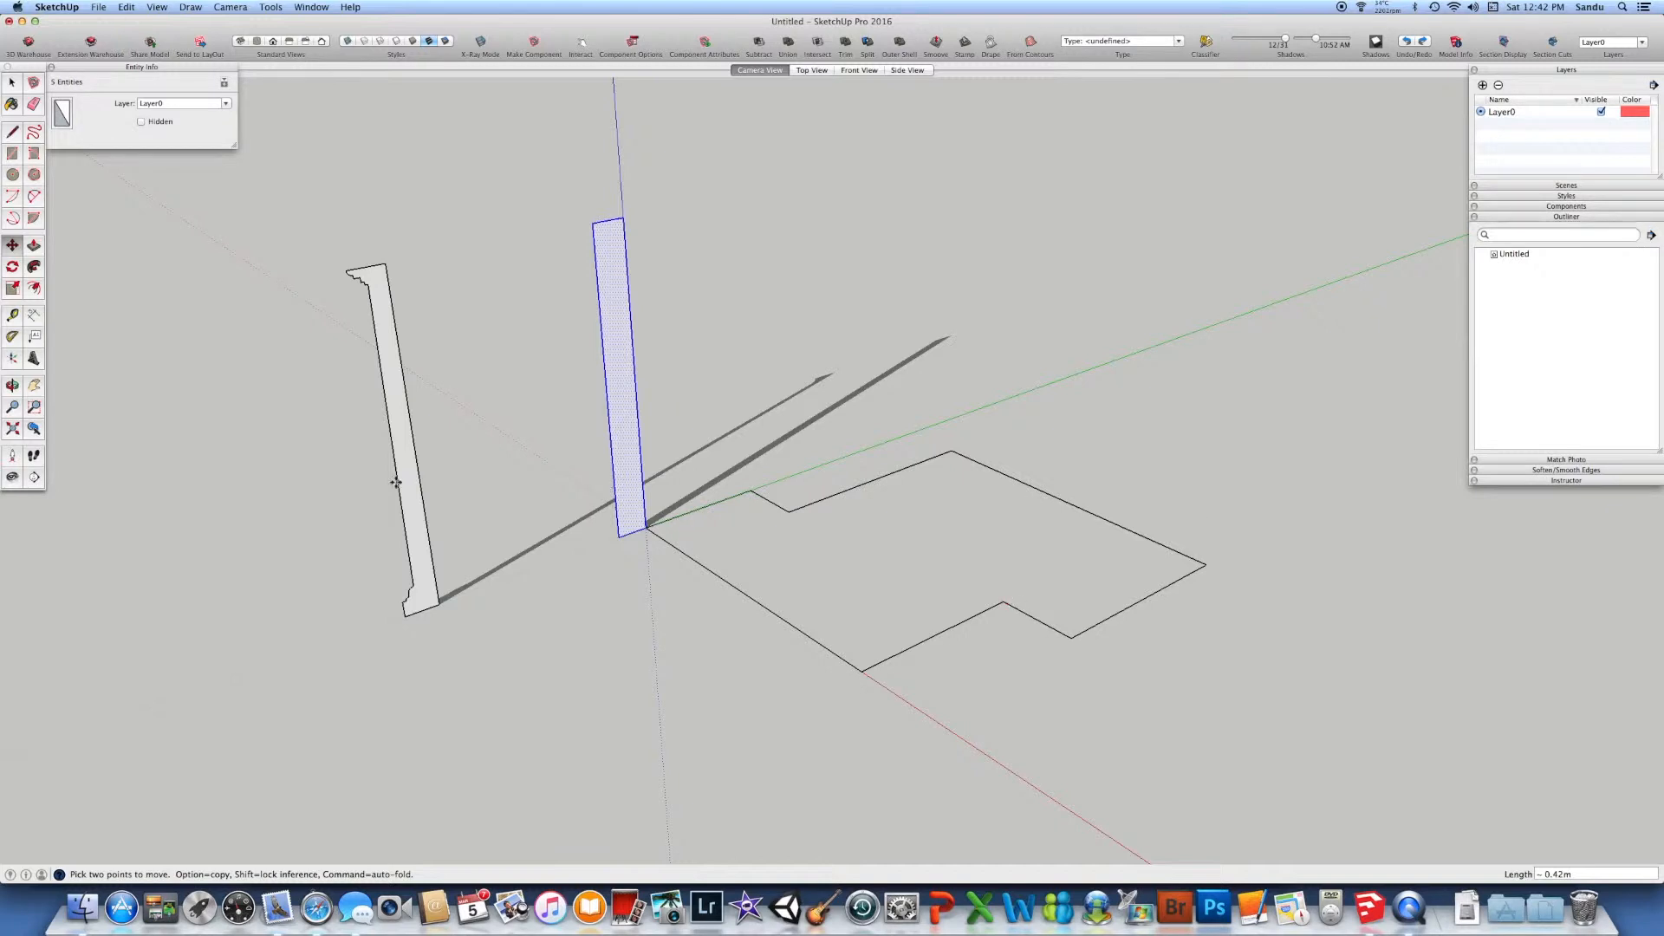
# Step: Try extruding the rectangular profile along part of the floor outline with Follow Me, and undo both attempts
pyautogui.click(35, 271)
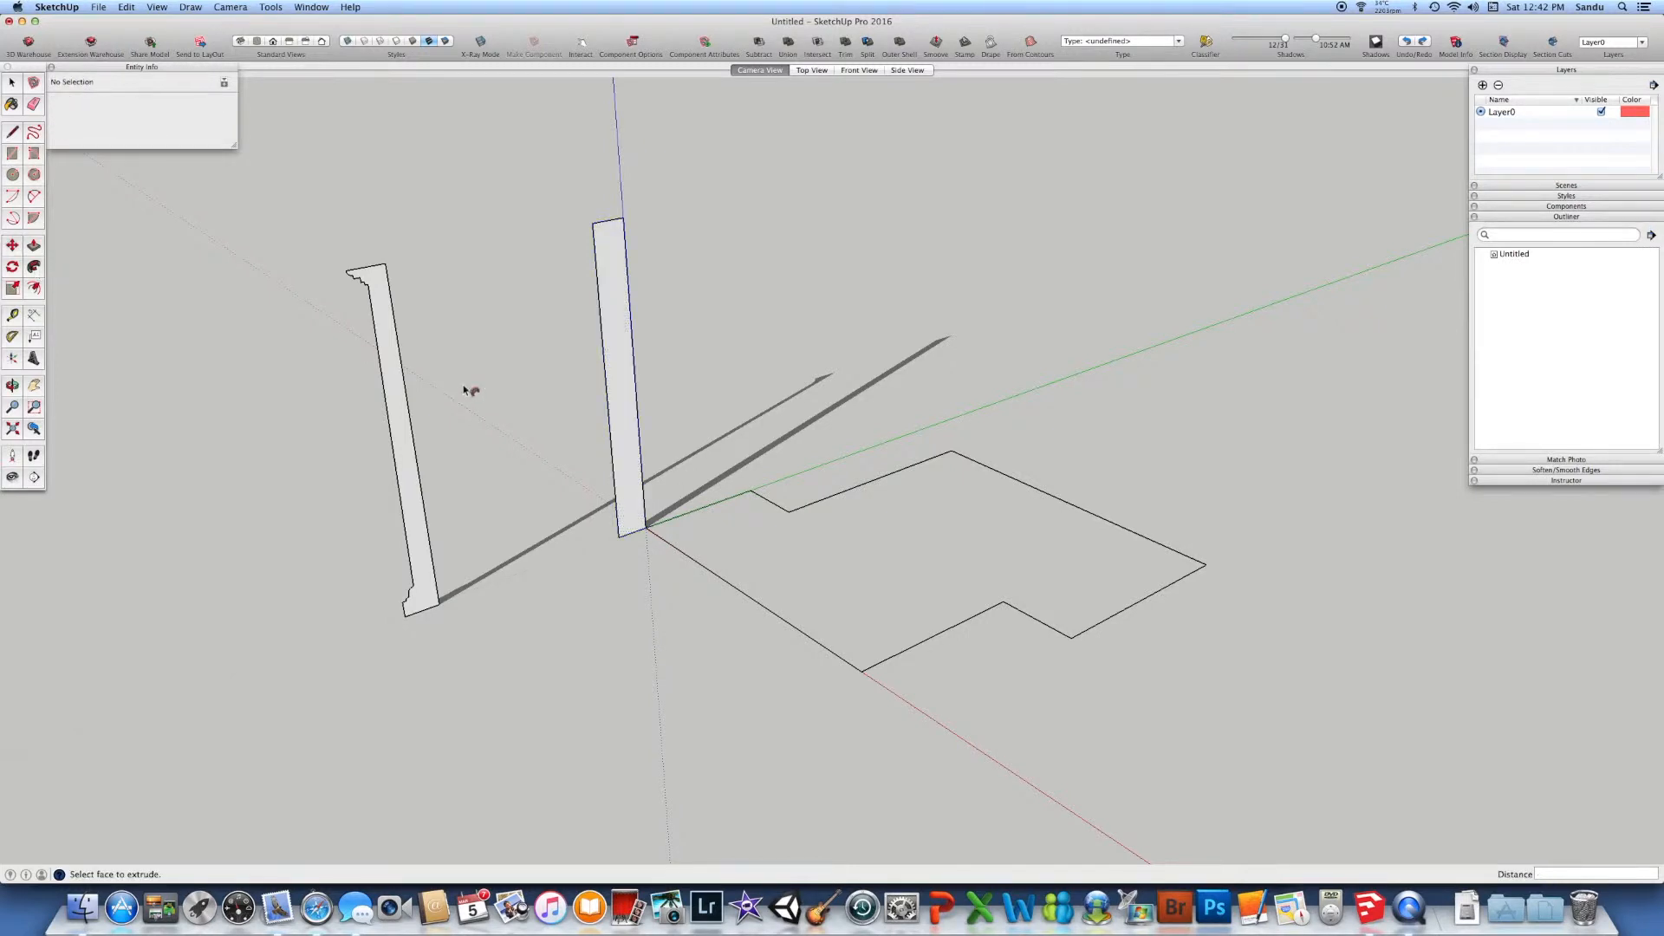
pyautogui.click(640, 514)
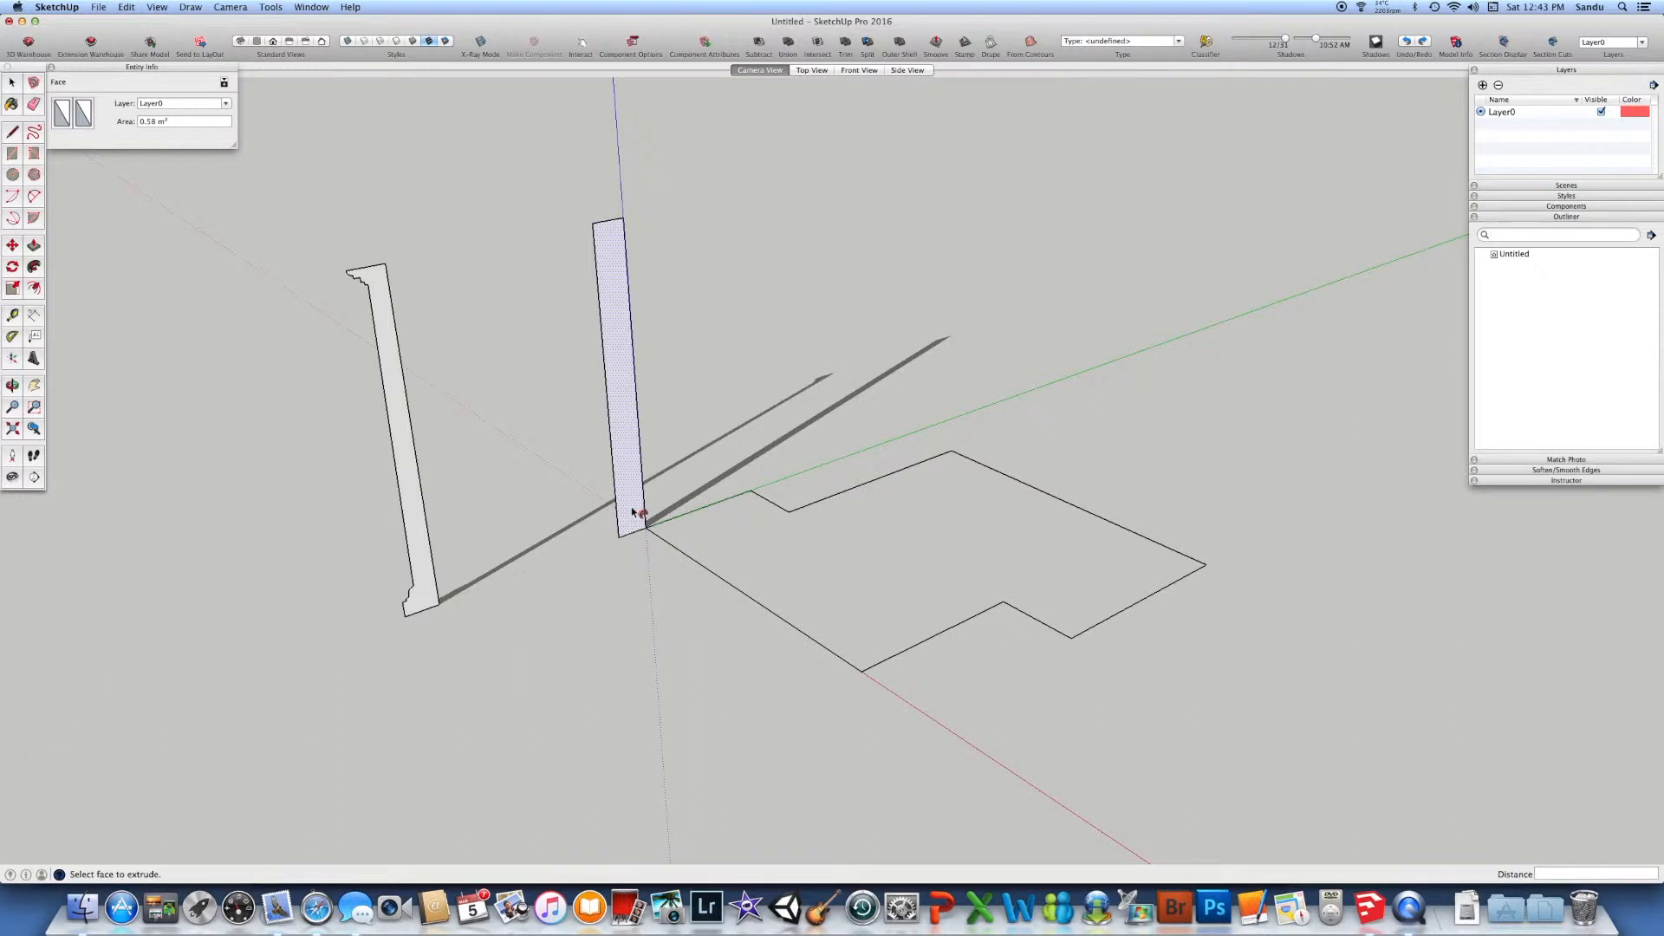
pyautogui.click(638, 518)
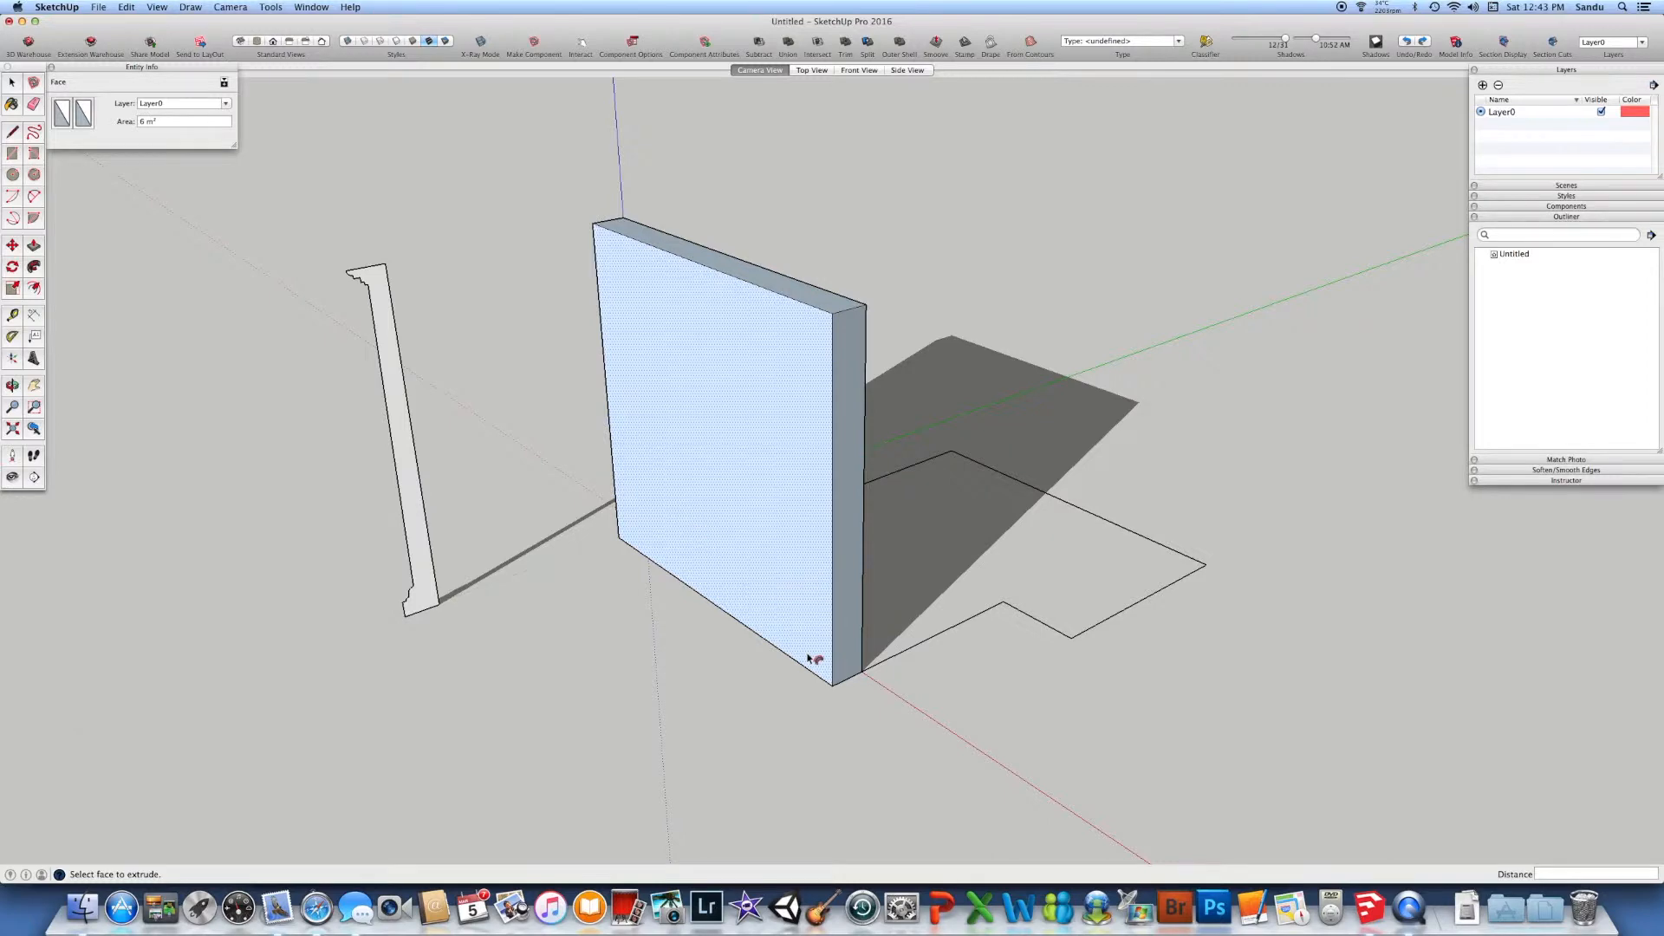
pyautogui.press('super+z')
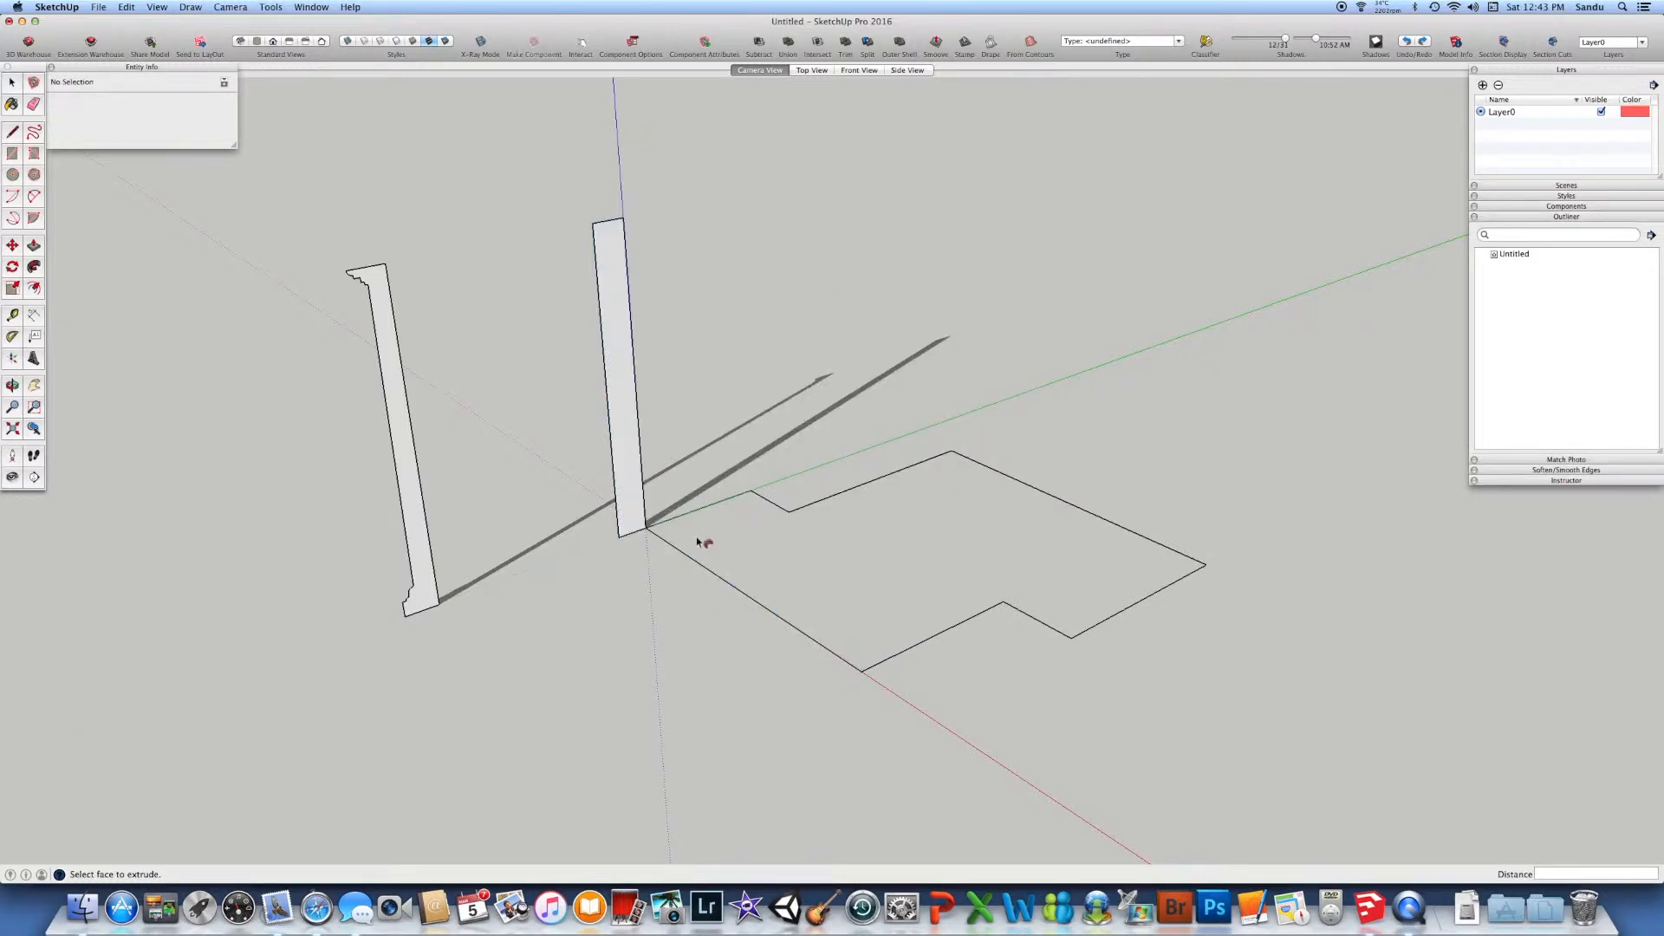
pyautogui.moveTo(648, 519)
pyautogui.mouseDown()
pyautogui.moveTo(632, 497)
pyautogui.moveTo(625, 534)
pyautogui.moveTo(714, 569)
pyautogui.moveTo(672, 542)
pyautogui.moveTo(824, 654)
pyautogui.moveTo(880, 668)
pyautogui.moveTo(988, 598)
pyautogui.moveTo(1144, 580)
pyautogui.moveTo(1156, 569)
pyautogui.moveTo(1140, 564)
pyautogui.mouseUp()
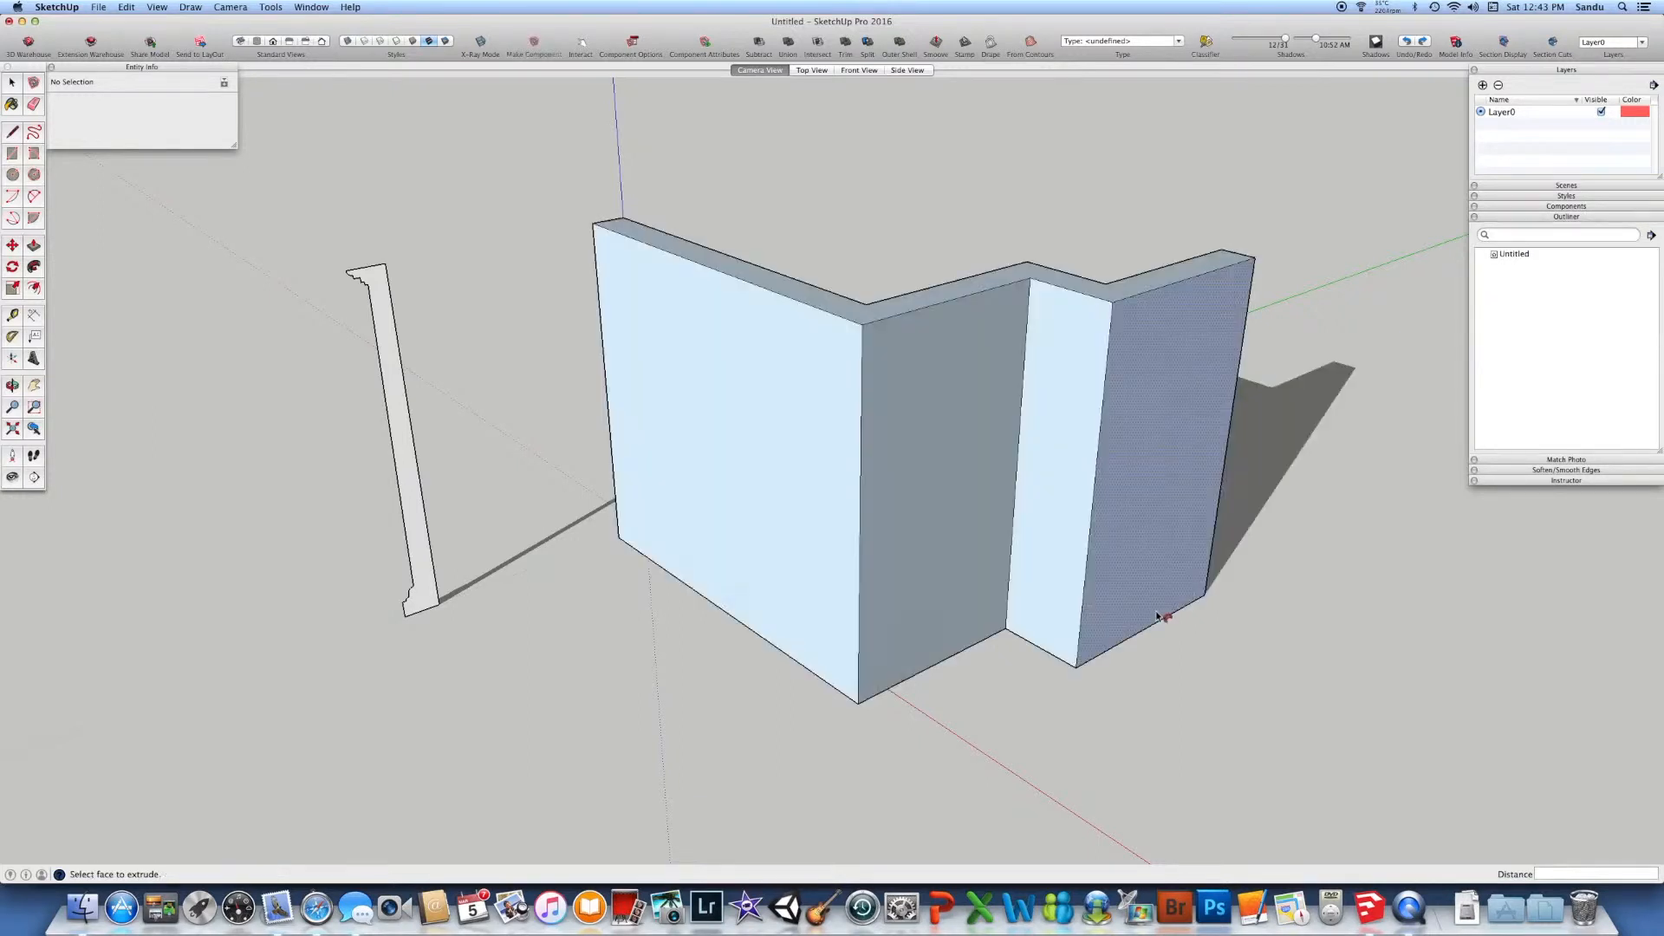
pyautogui.press('super+z')
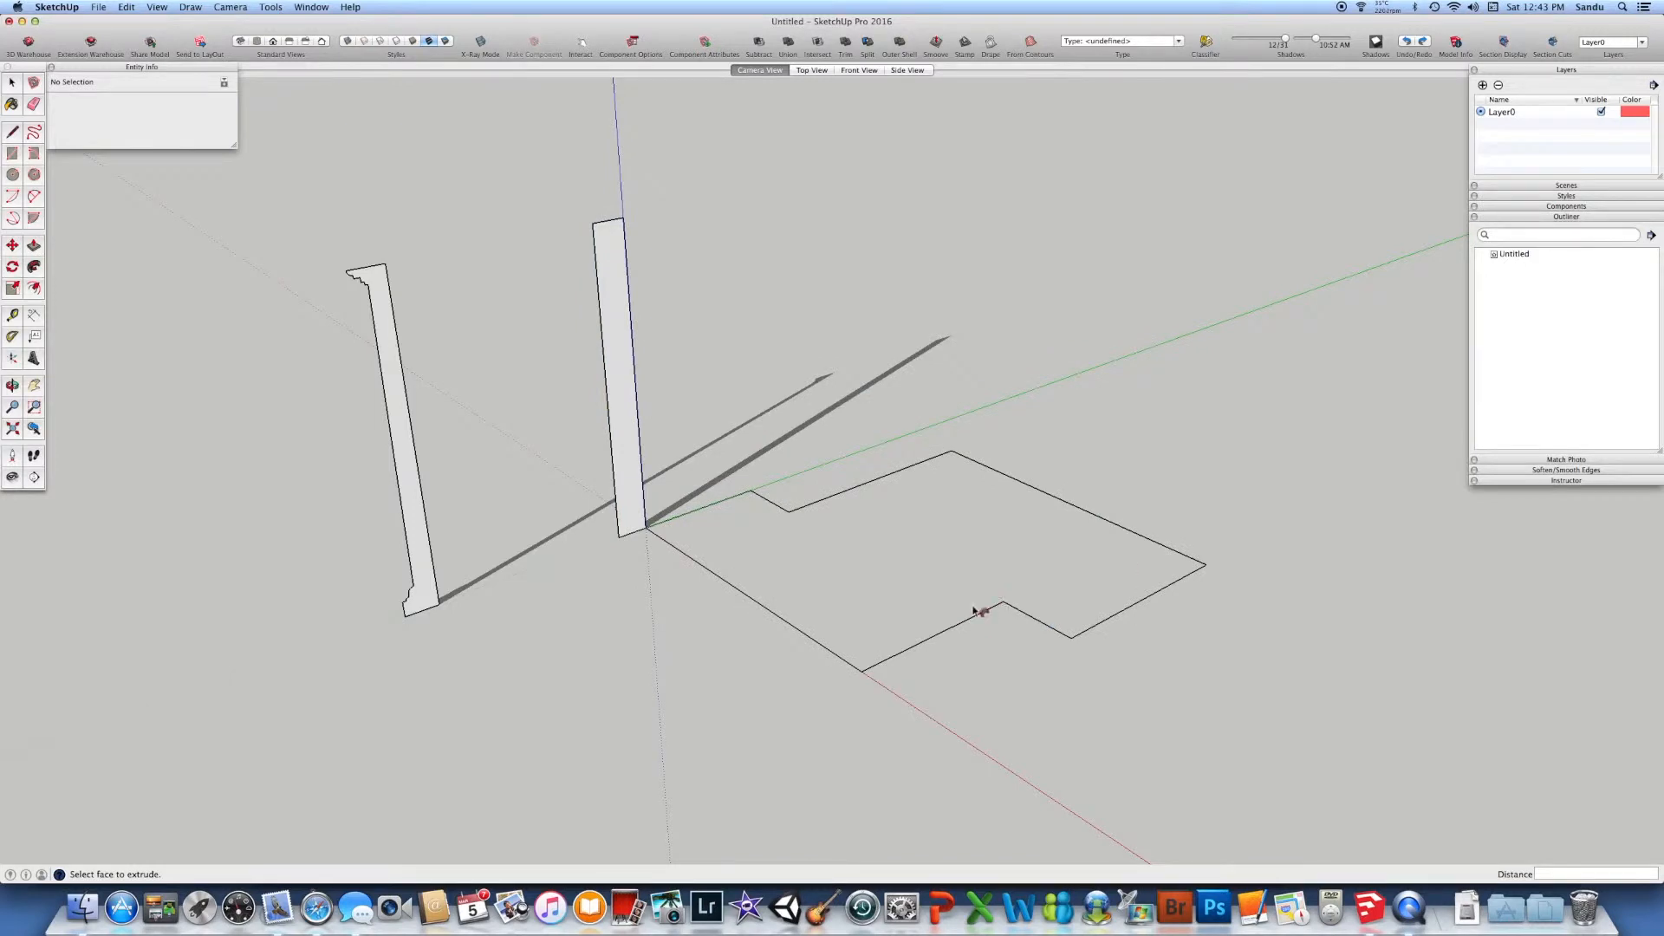
# Step: Extrude the rectangular profile around the entire floor outline with Follow Me, finishing back at the starting corner
pyautogui.moveTo(940, 689); pyautogui.dragTo(870, 315, button='middle')
pyautogui.moveTo(896, 584); pyautogui.dragTo(921, 679, button='middle')
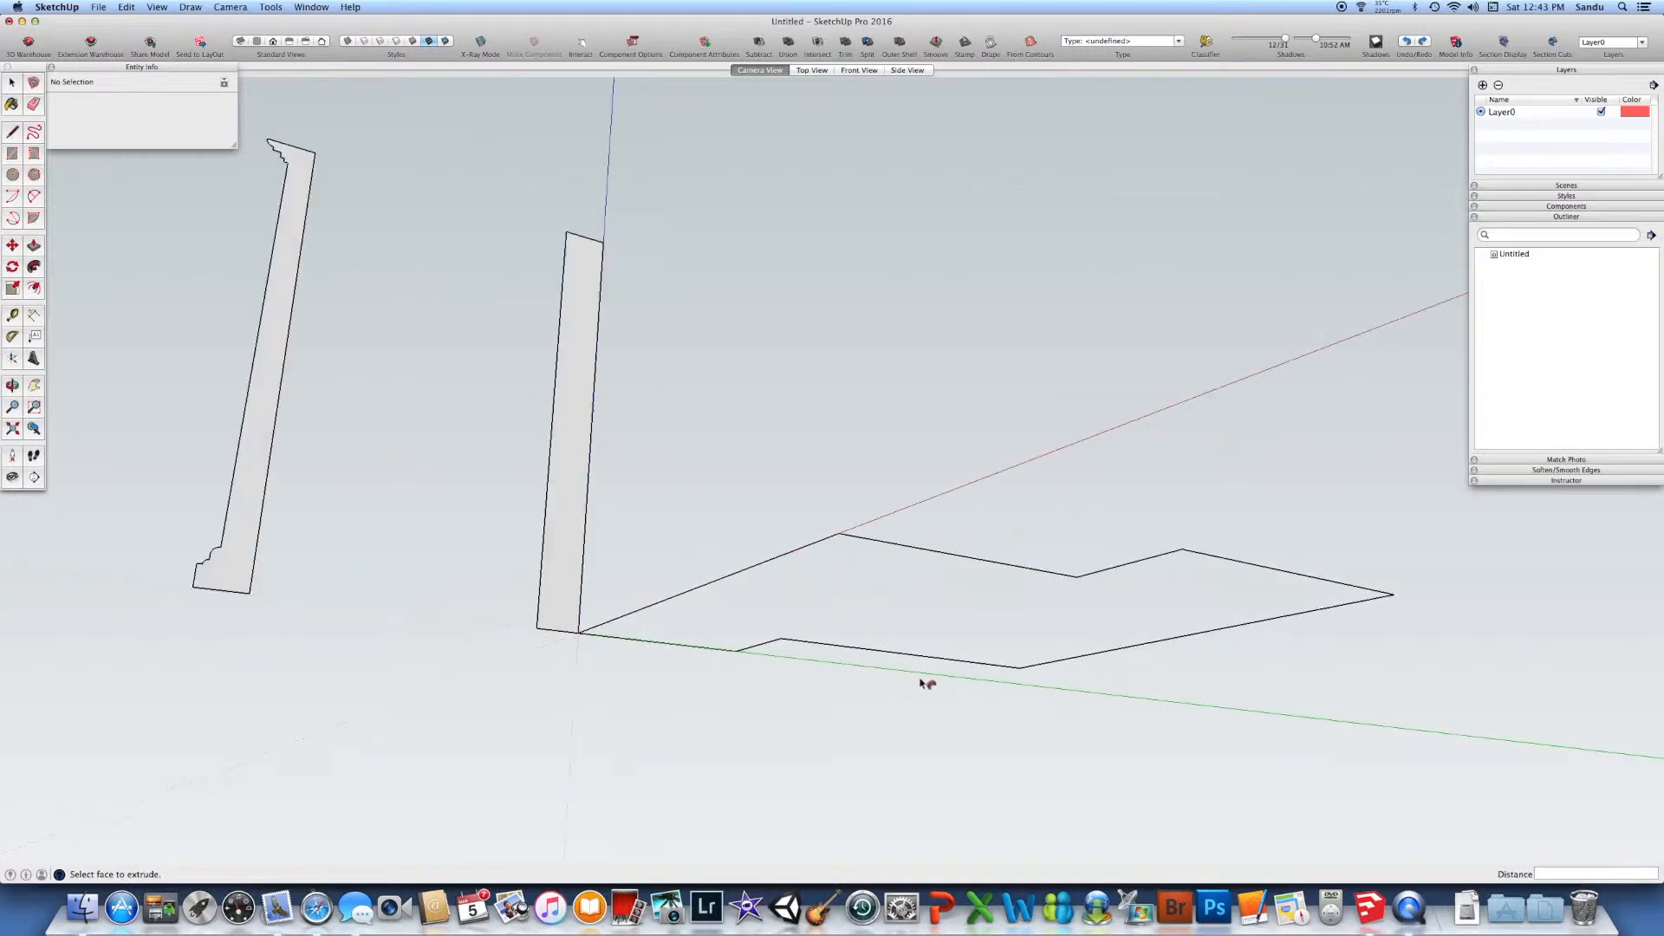
pyautogui.scroll(-2, 806, 681)
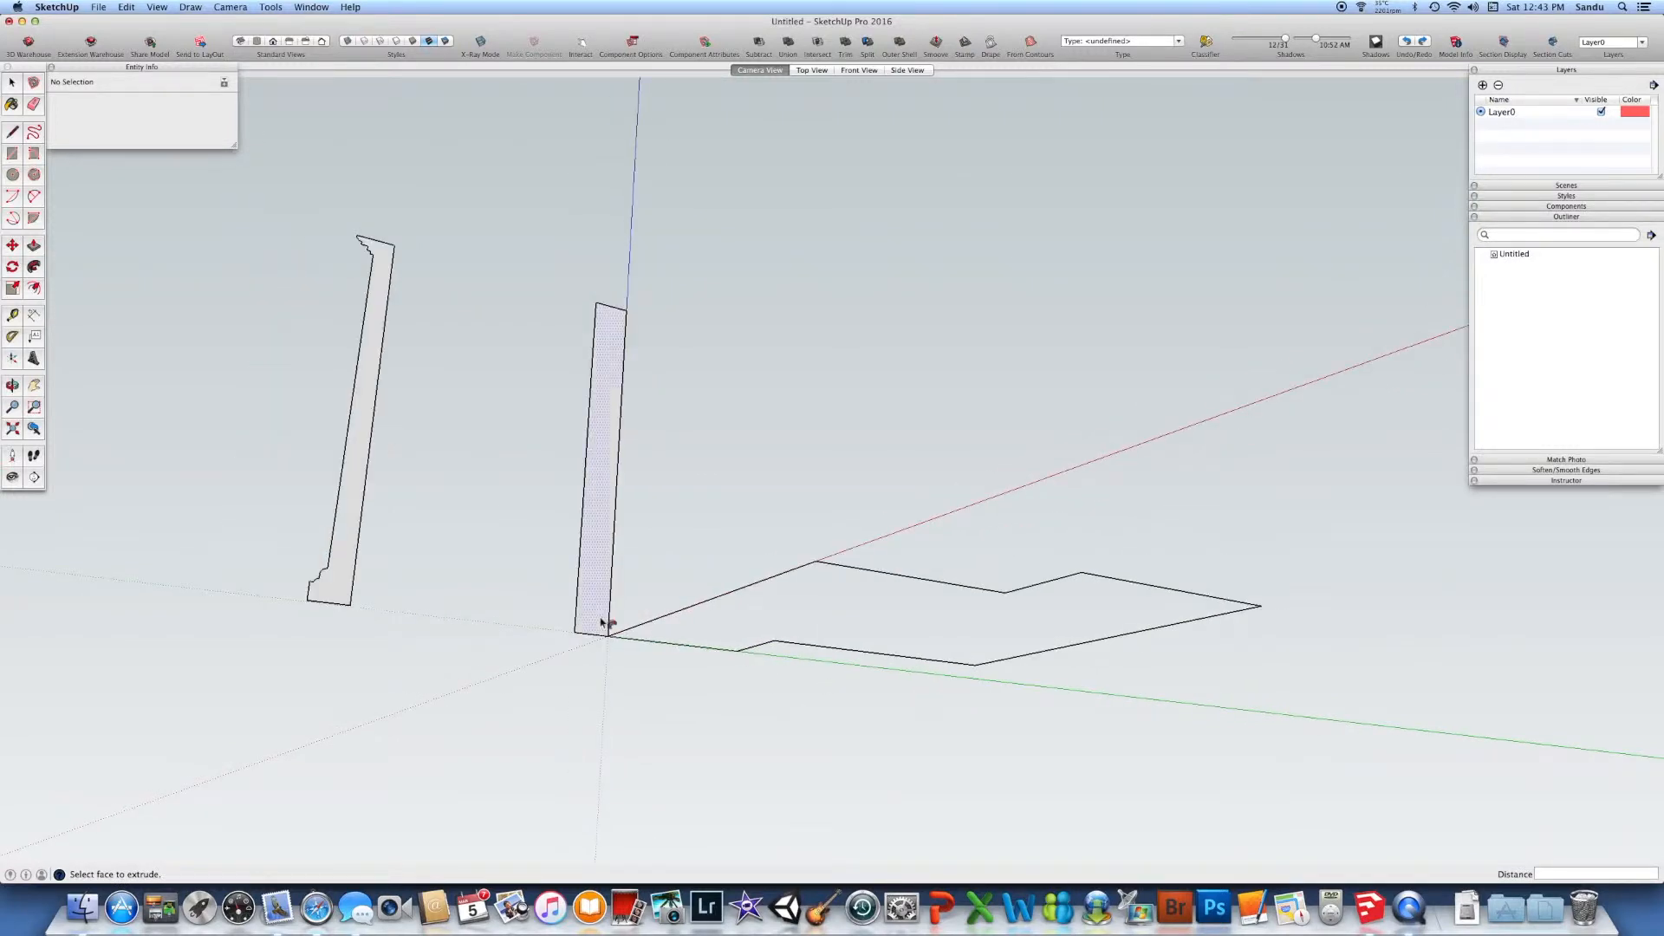
pyautogui.moveTo(600, 622)
pyautogui.mouseDown()
pyautogui.moveTo(840, 568)
pyautogui.moveTo(1144, 583)
pyautogui.moveTo(1212, 618)
pyautogui.moveTo(973, 668)
pyautogui.moveTo(854, 642)
pyautogui.moveTo(608, 640)
pyautogui.mouseUp()
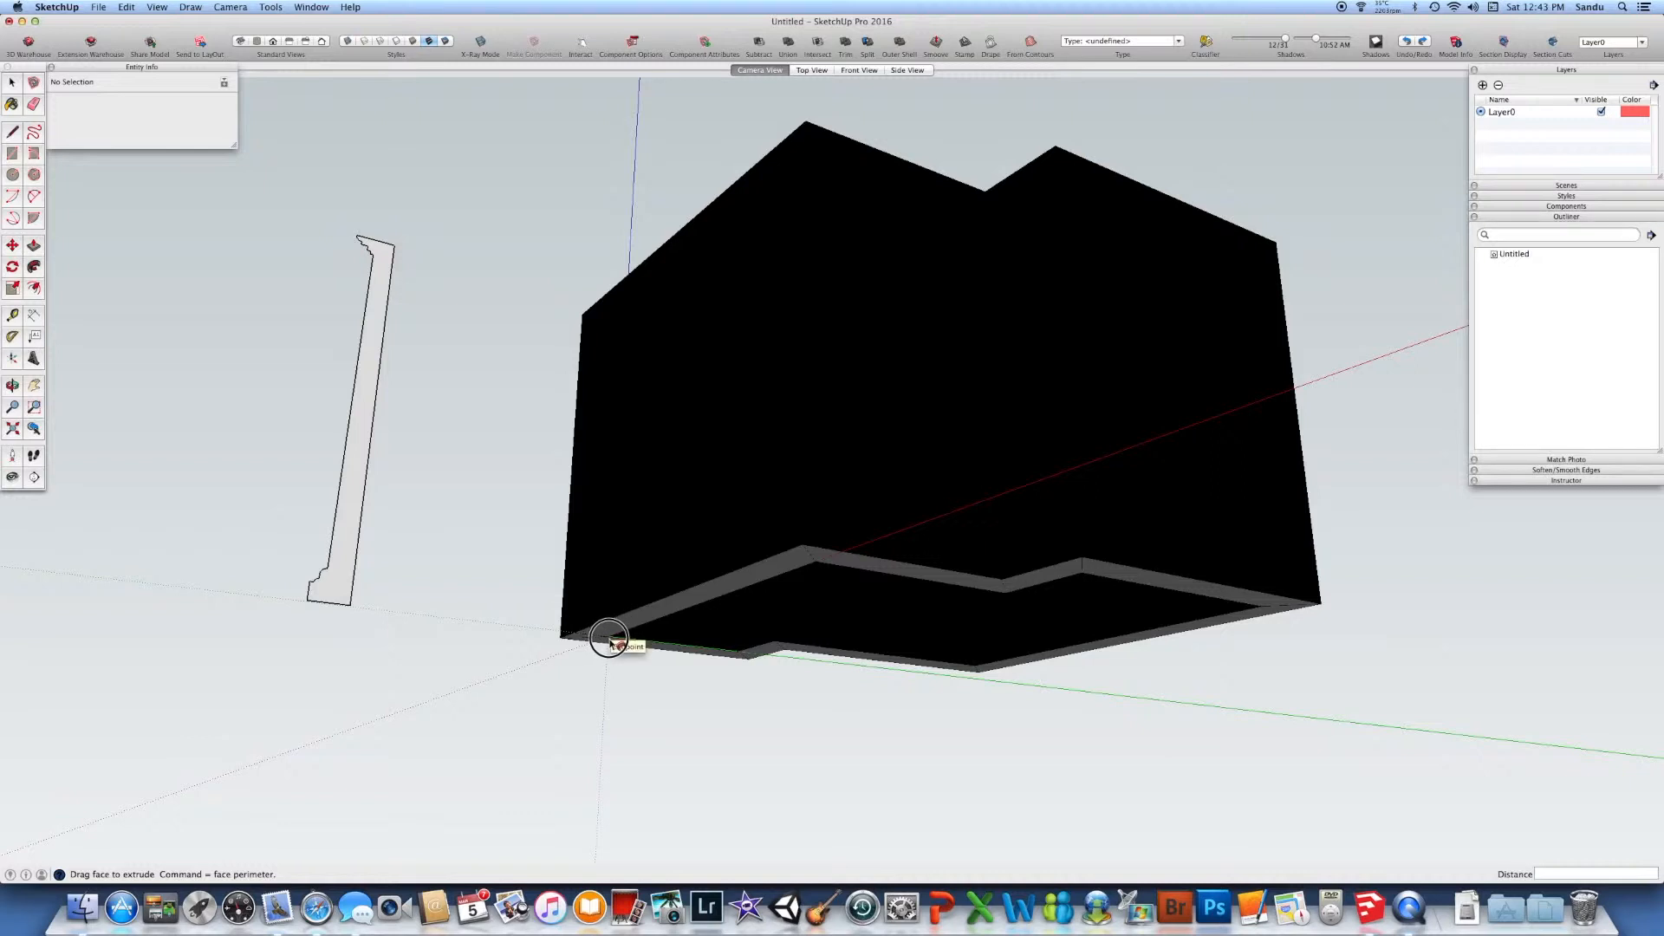
pyautogui.moveTo(608, 639); pyautogui.dragTo(608, 639)
pyautogui.moveTo(754, 631); pyautogui.dragTo(754, 669, button='middle')
# Step: Reverse the outer face of the wall along the red axis, and undo the reversal
pyautogui.press('space')
pyautogui.click(739, 509)
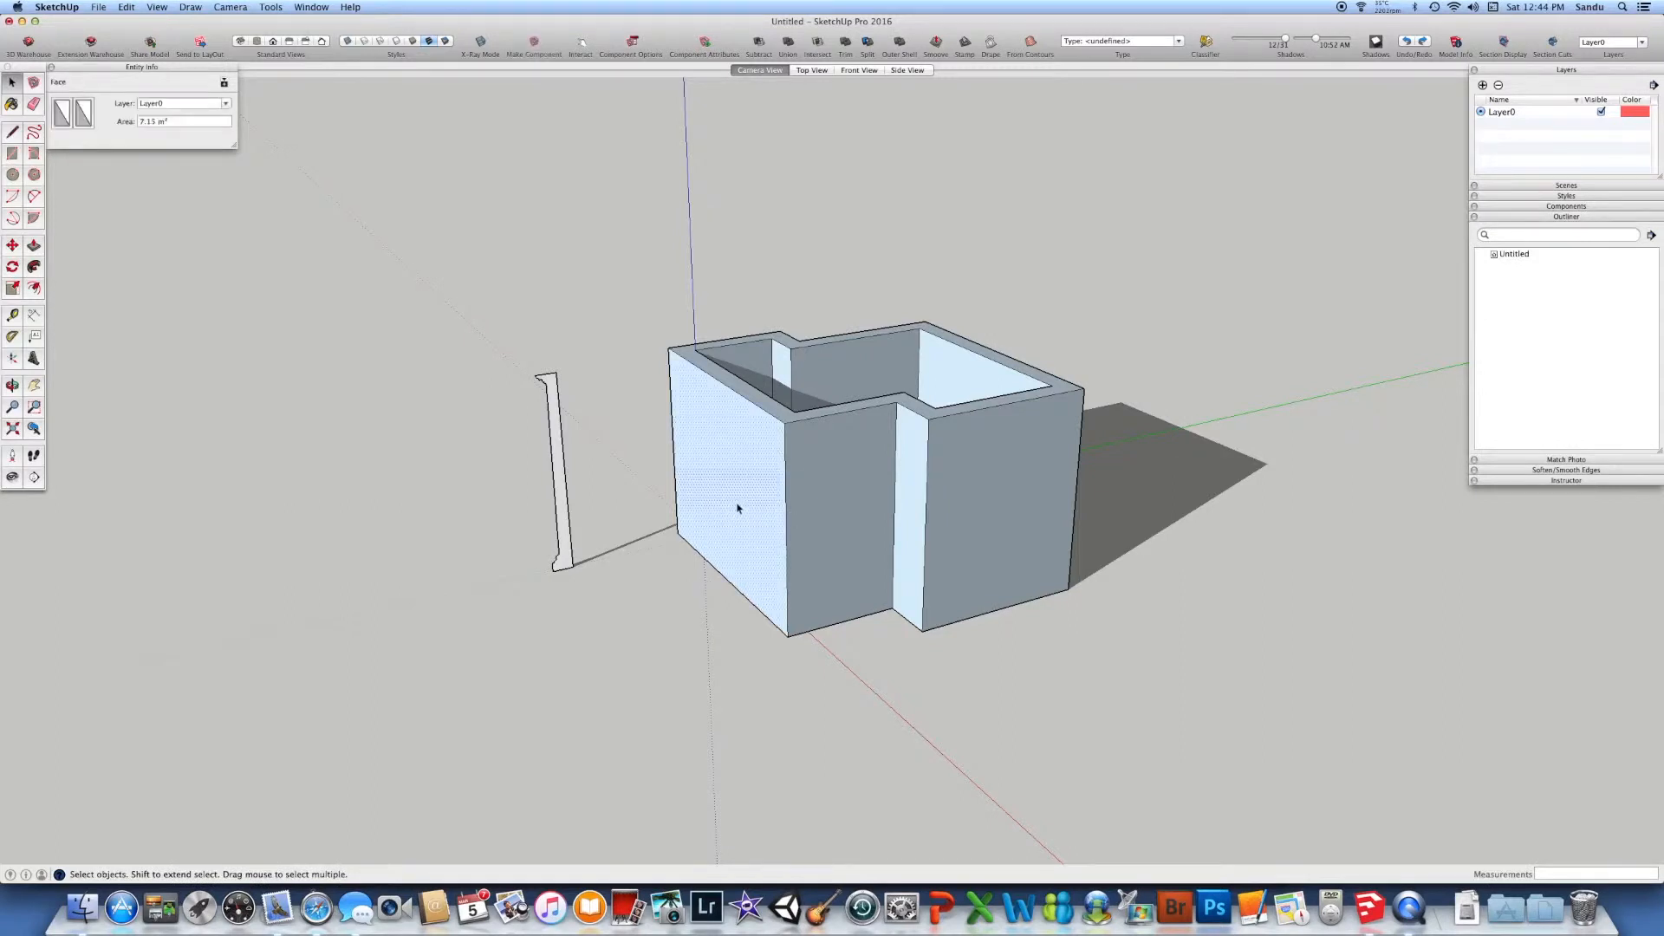
pyautogui.rightClick(737, 502)
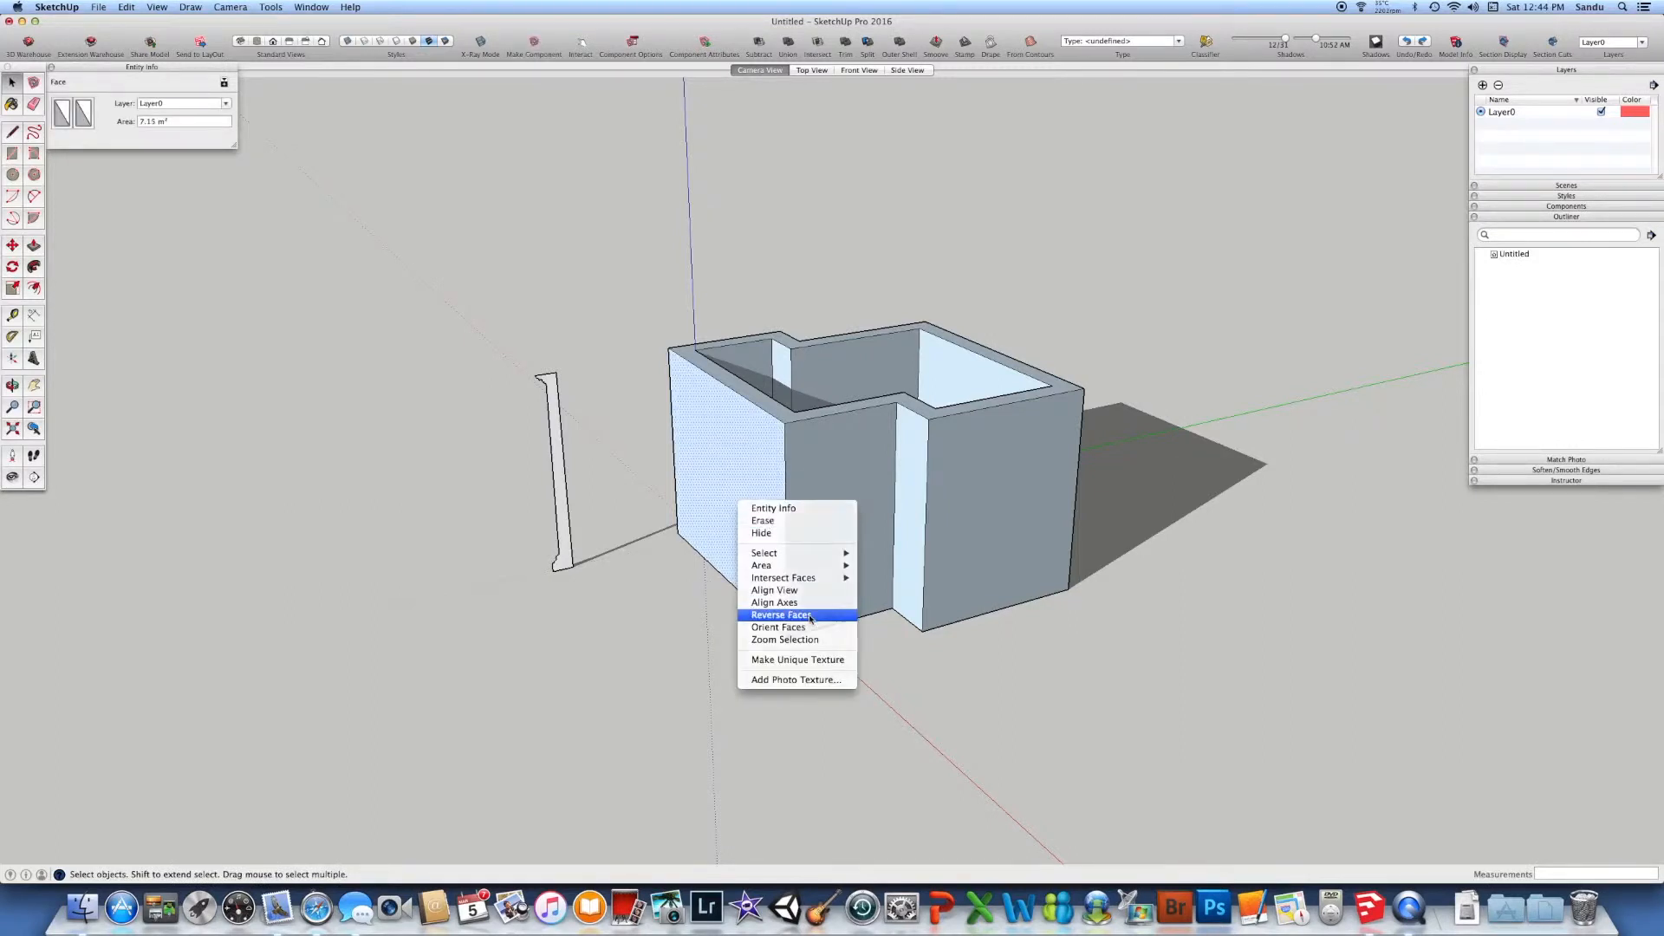
pyautogui.click(780, 615)
pyautogui.click(748, 638)
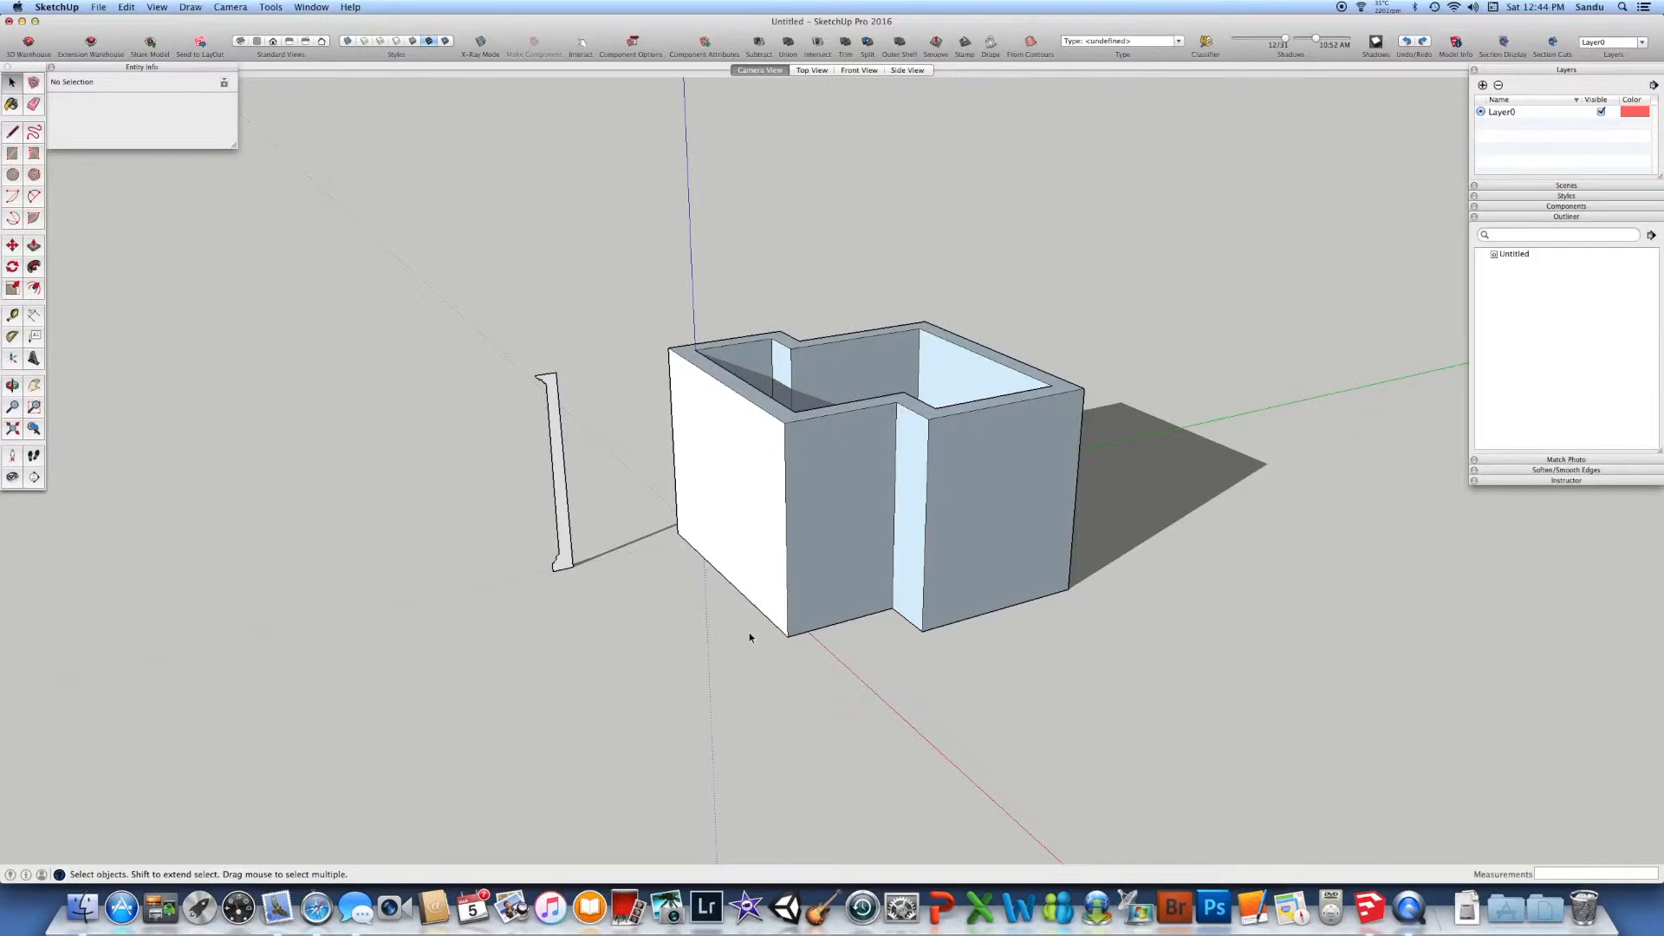
pyautogui.press('super+z')
# Step: Reverse all faces of the wall model, and undo back to the flat rectangular profile and floor outline
pyautogui.moveTo(638, 269); pyautogui.dragTo(1144, 675)
pyautogui.rightClick(863, 541)
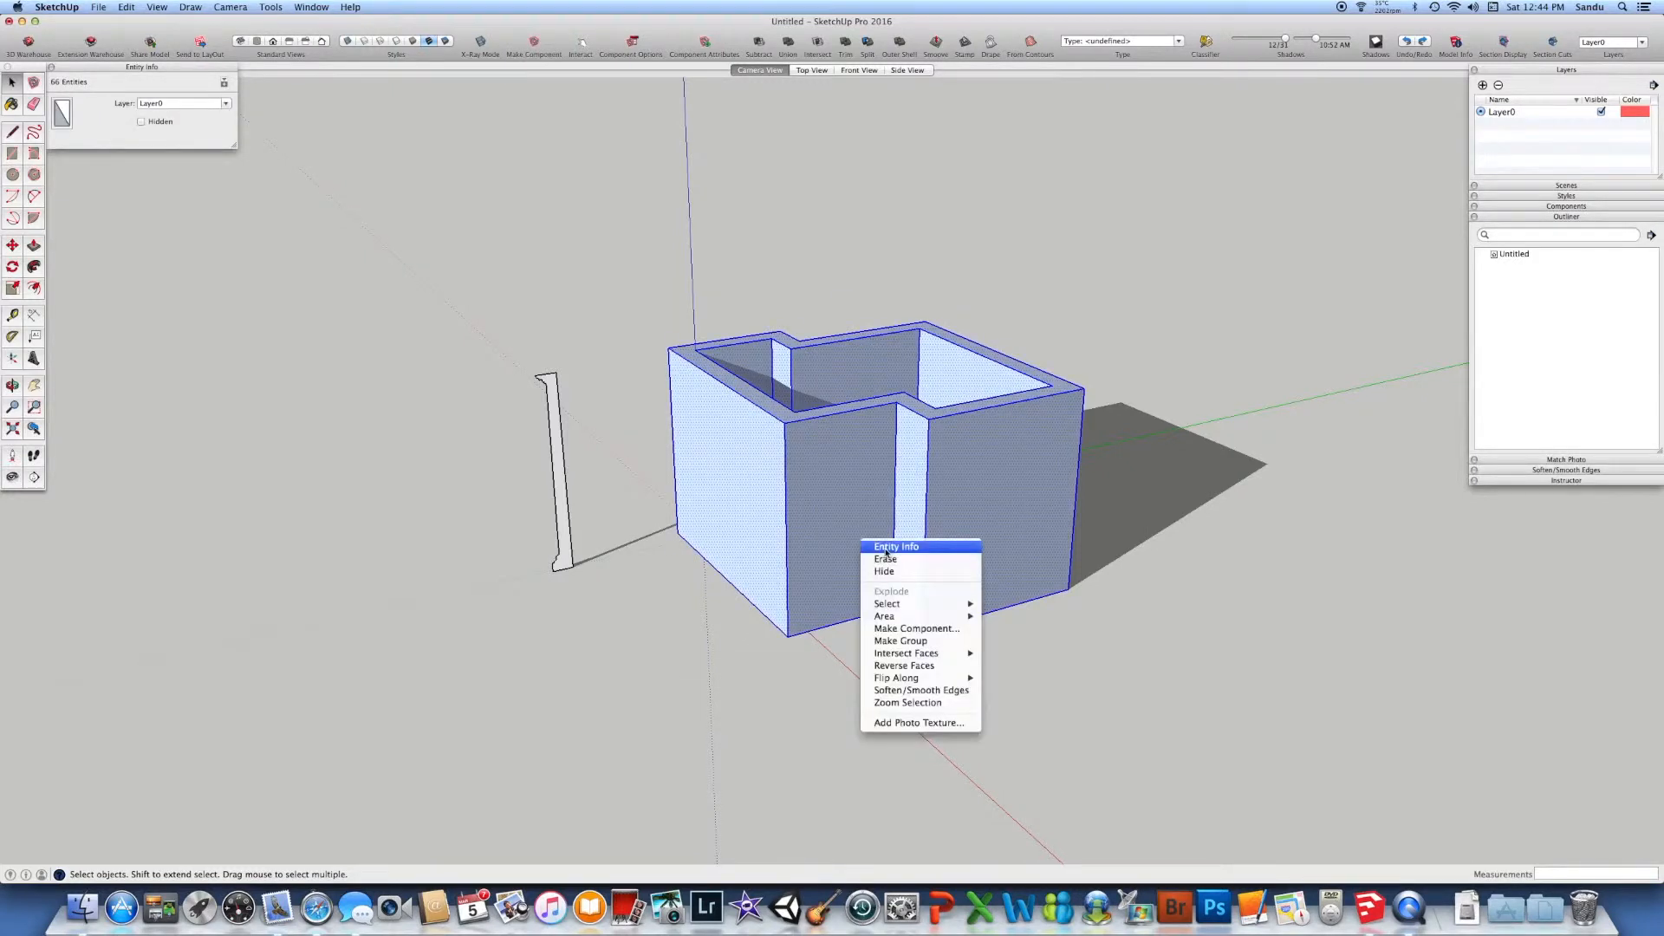
pyautogui.click(931, 665)
pyautogui.click(916, 664)
pyautogui.moveTo(916, 664)
pyautogui.mouseDown(button='middle')
pyautogui.moveTo(944, 810)
pyautogui.moveTo(860, 633)
pyautogui.moveTo(936, 654)
pyautogui.mouseUp(button='middle')
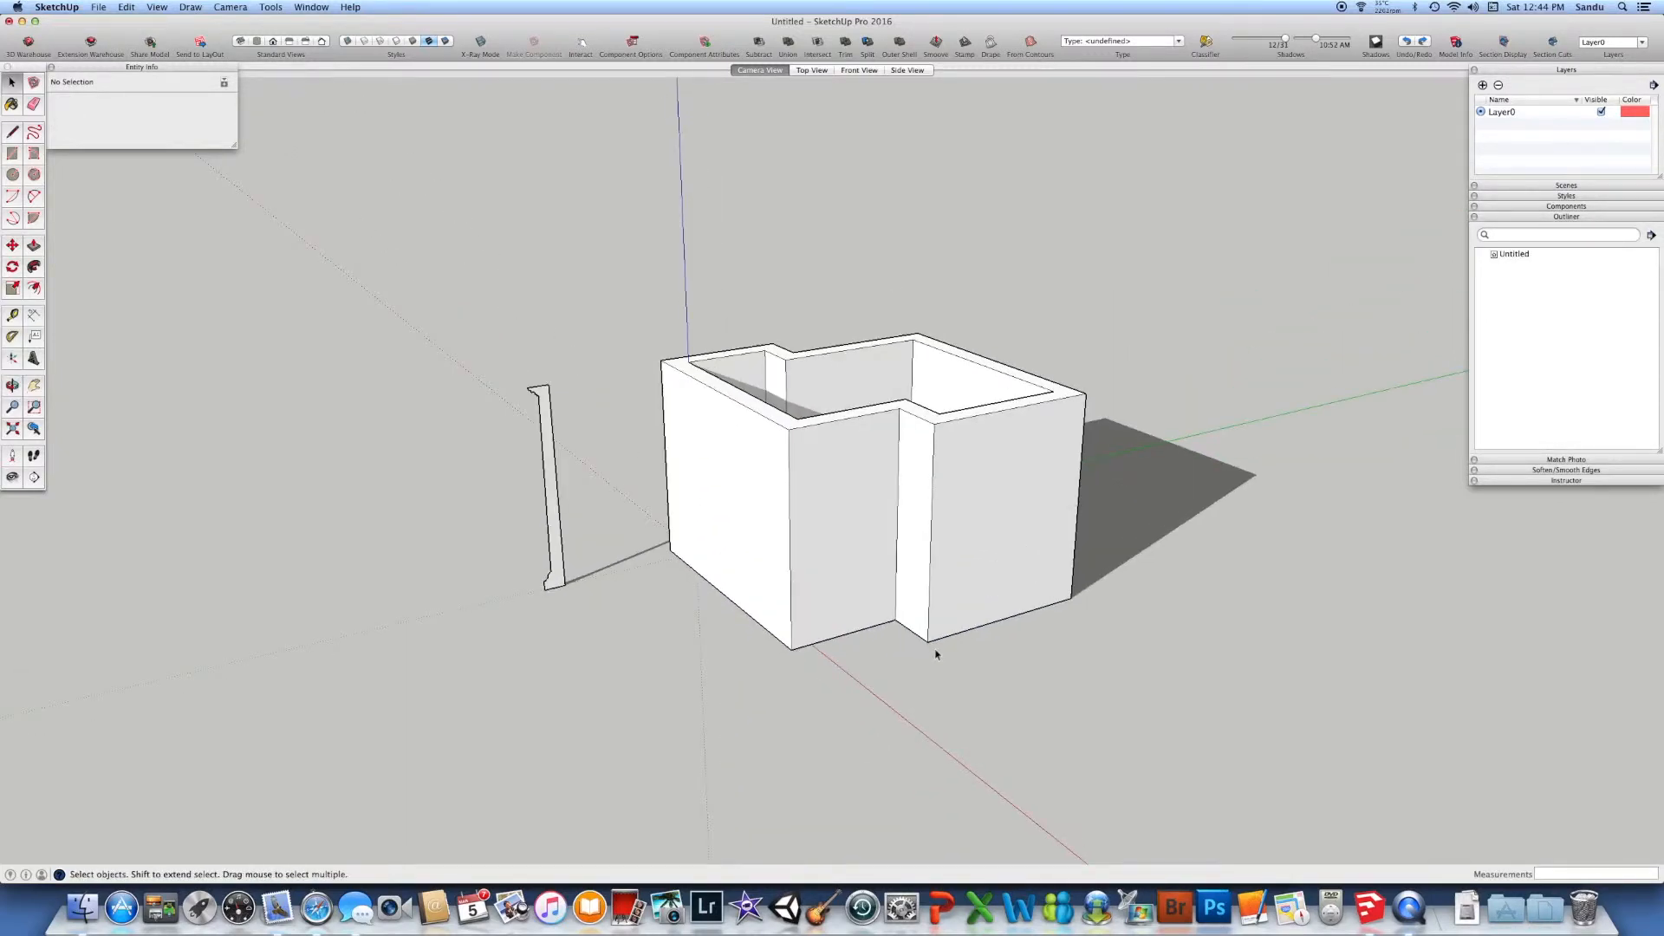
pyautogui.press('super+z')
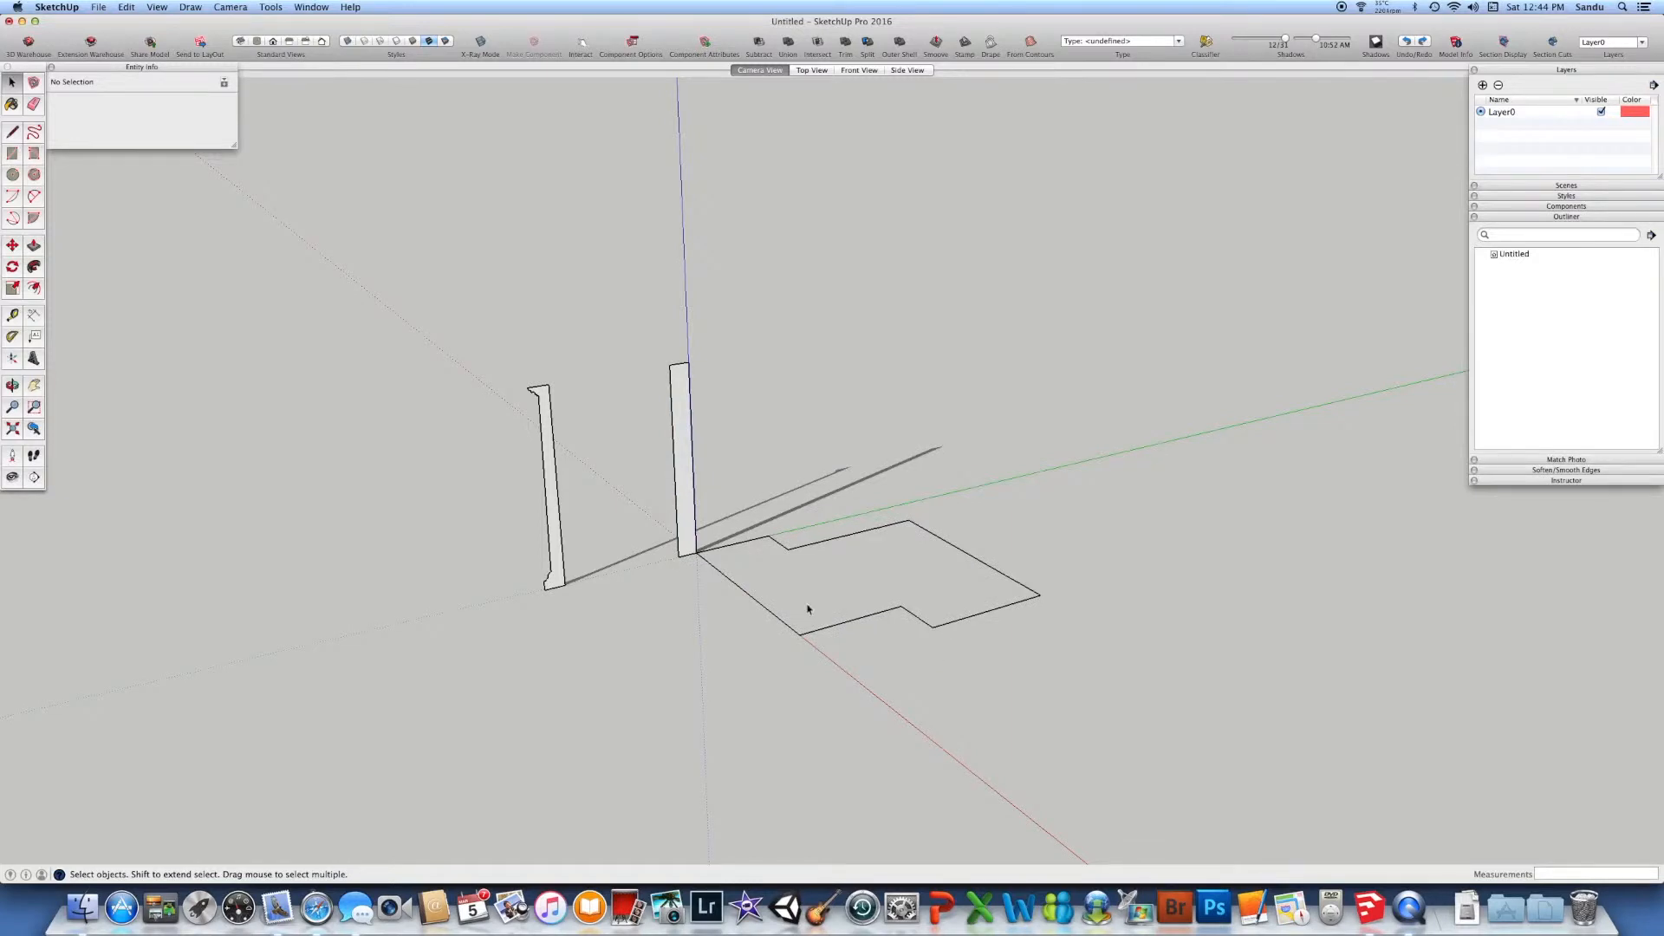
# Step: Reverse the face of the flat rectangular wall profile and clear the selection
pyautogui.click(681, 518)
pyautogui.rightClick(682, 513)
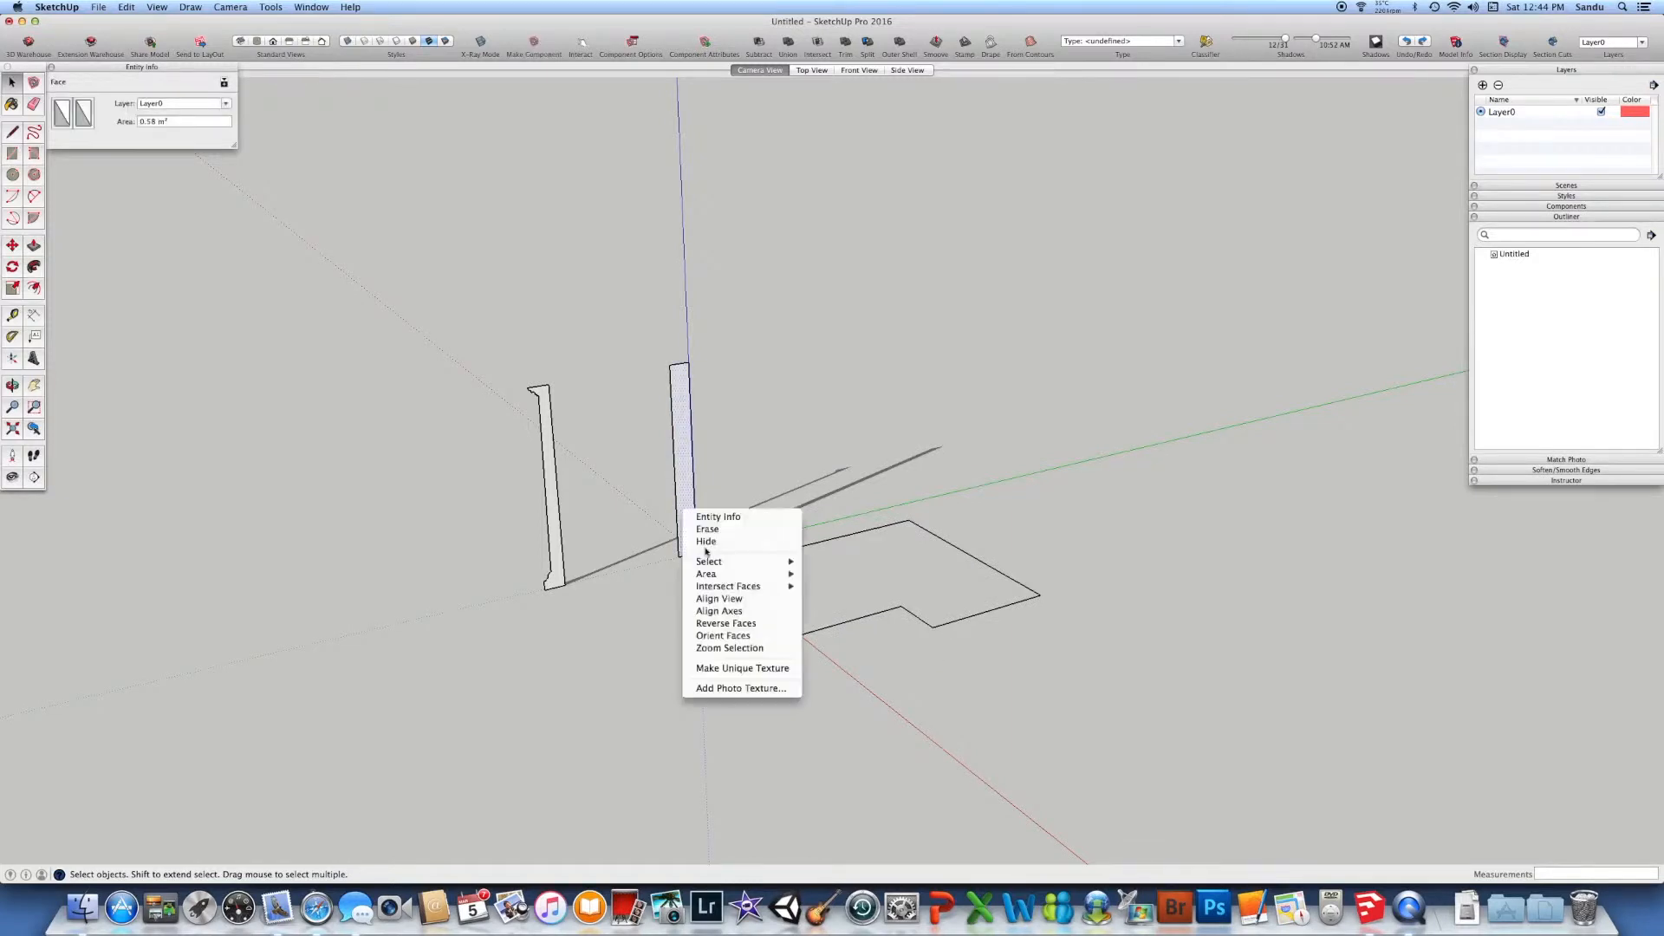
pyautogui.click(748, 623)
pyautogui.scroll(6, 720, 635)
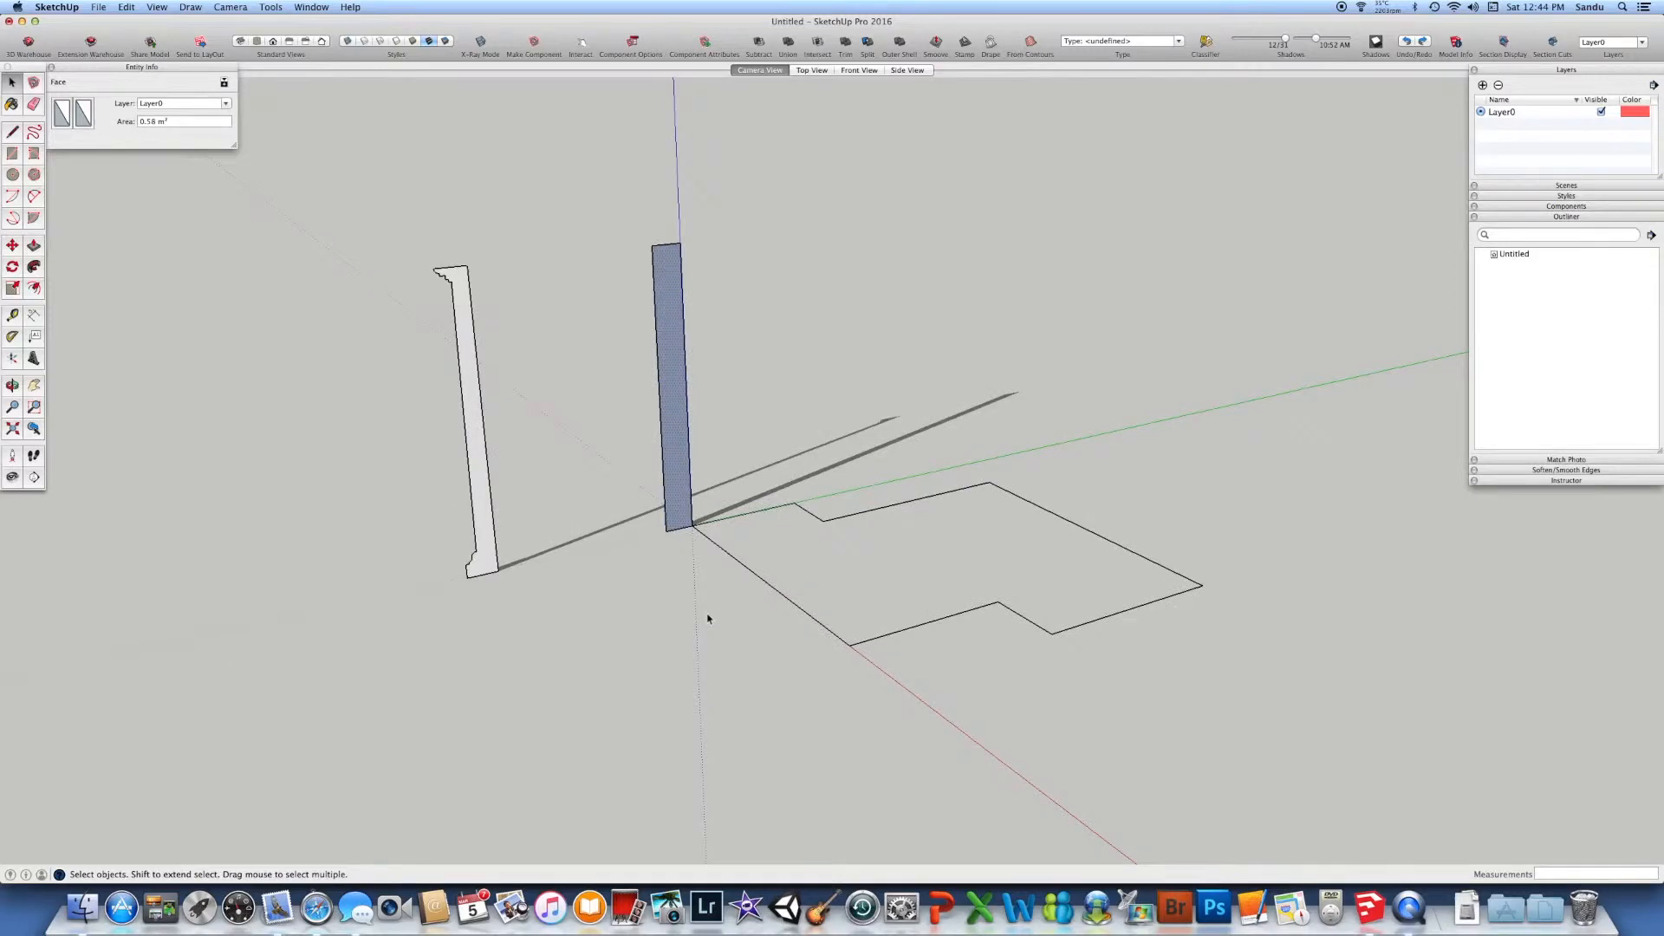
pyautogui.click(710, 527)
# Step: Extrude the reversed rectangular profile around the complete floor outline with Follow Me to form the closed walls
pyautogui.moveTo(747, 608); pyautogui.dragTo(694, 466, button='middle')
pyautogui.scroll(-4, 696, 466)
pyautogui.moveTo(813, 553); pyautogui.dragTo(781, 549, button='middle')
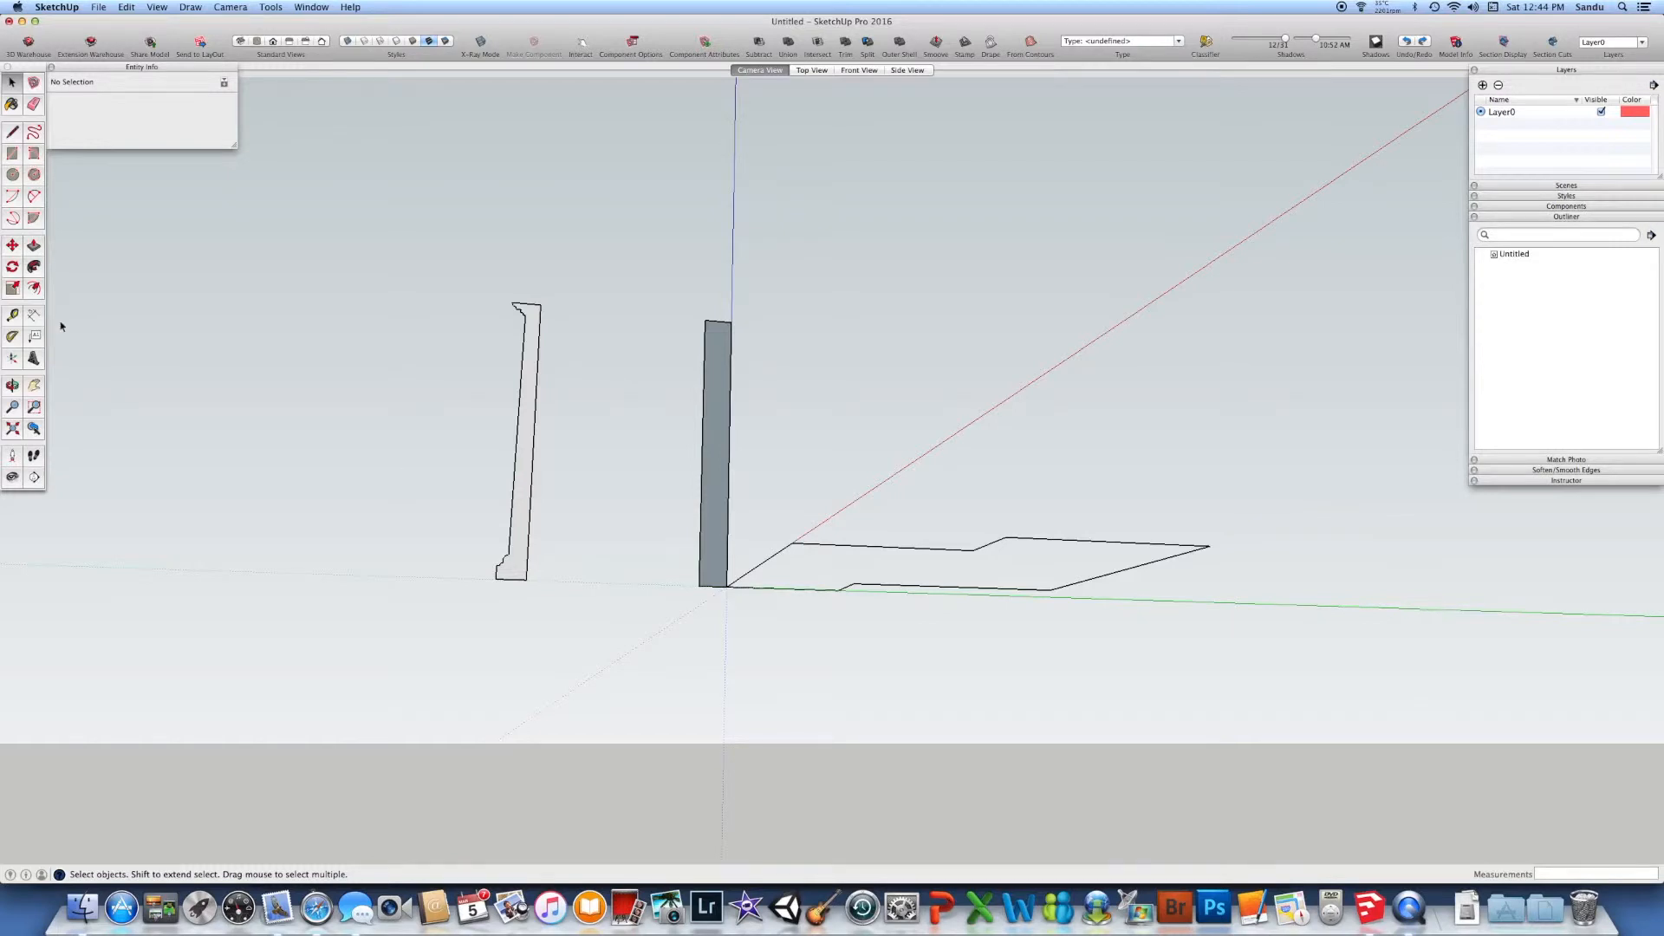
pyautogui.click(34, 247)
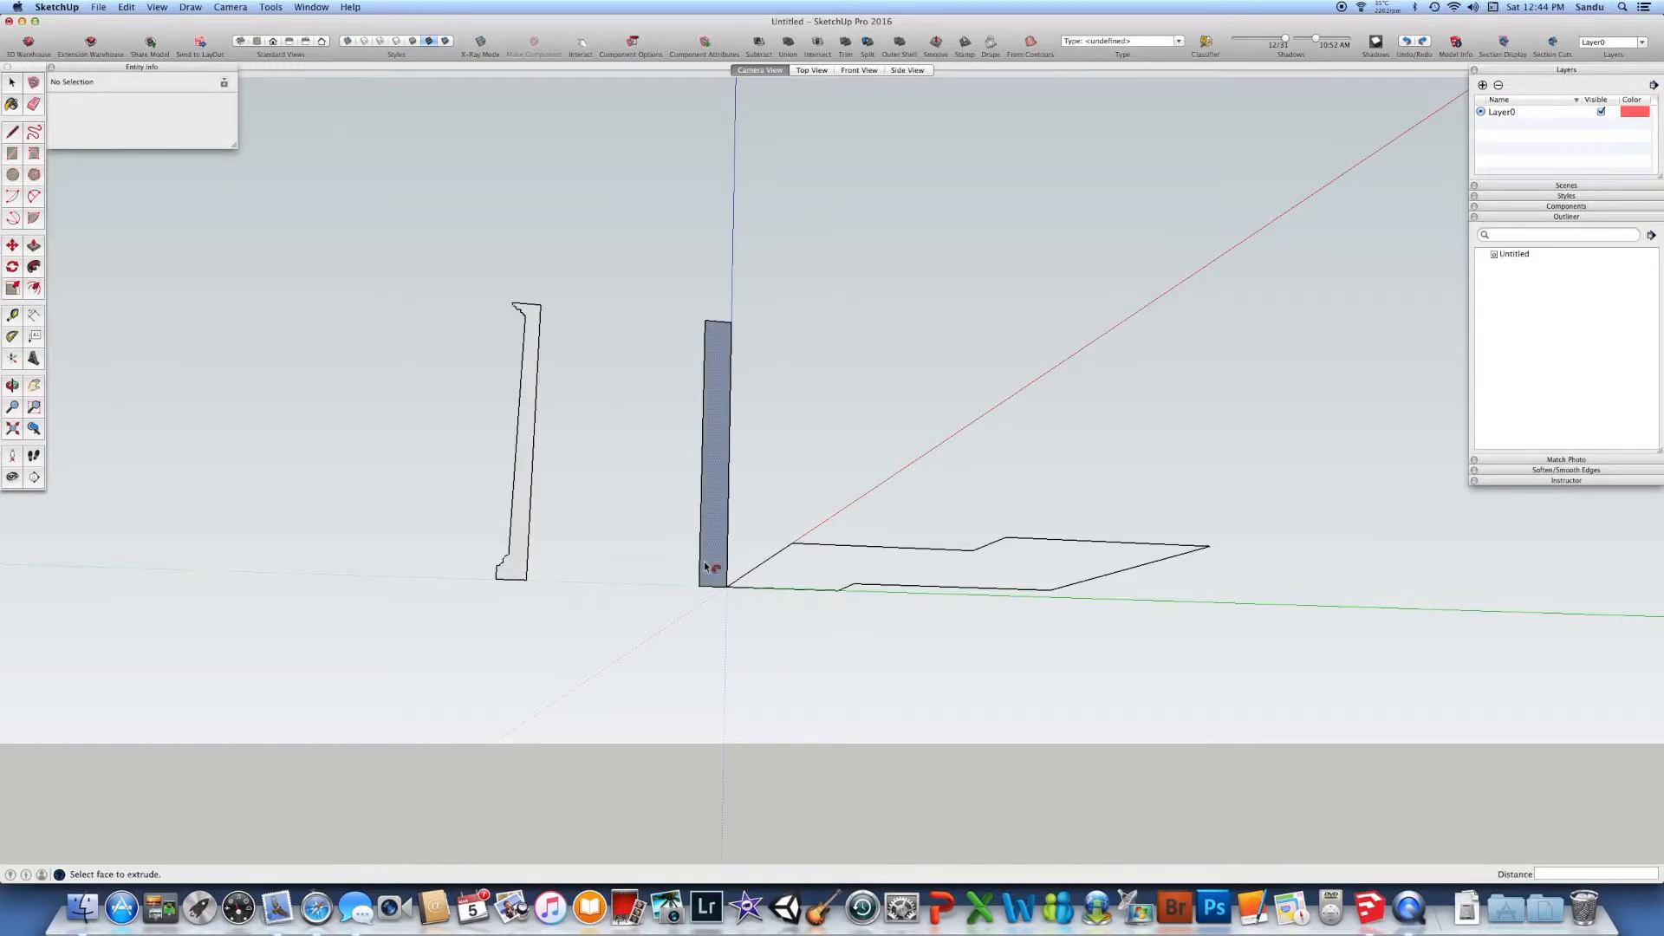
pyautogui.moveTo(722, 574)
pyautogui.mouseDown()
pyautogui.moveTo(821, 543)
pyautogui.moveTo(1006, 528)
pyautogui.moveTo(1146, 548)
pyautogui.moveTo(1163, 580)
pyautogui.moveTo(713, 580)
pyautogui.moveTo(741, 587)
pyautogui.mouseUp()
pyautogui.moveTo(780, 612); pyautogui.dragTo(693, 684, button='middle')
pyautogui.scroll(3, 838, 668)
pyautogui.scroll(-5, 782, 623)
pyautogui.moveTo(785, 622); pyautogui.dragTo(688, 587, button='middle')
pyautogui.scroll(3, 694, 592)
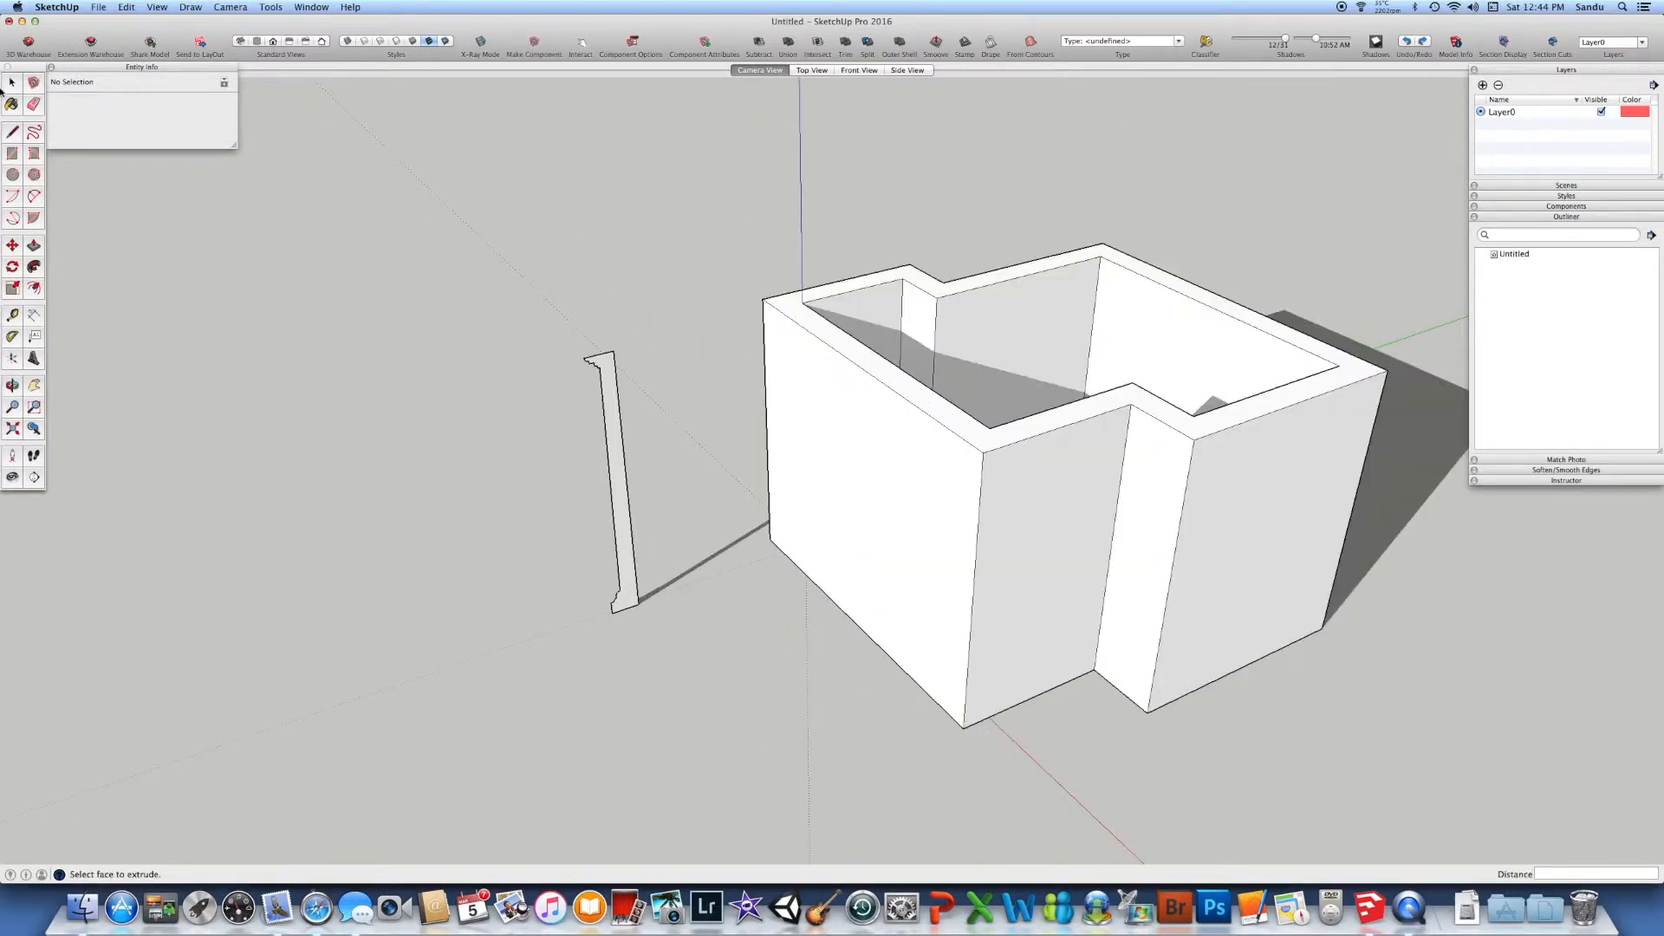
pyautogui.click(13, 82)
# Step: Draw a 40-sided horizontal circle centred on the column profile's straight-edge base corner, with its radius reaching the outer base corner
pyautogui.scroll(5, 669, 484)
pyautogui.moveTo(669, 484); pyautogui.dragTo(672, 401, button='middle')
pyautogui.scroll(3, 671, 524)
pyautogui.scroll(-3, 648, 487)
pyautogui.moveTo(675, 520); pyautogui.dragTo(666, 557, button='middle')
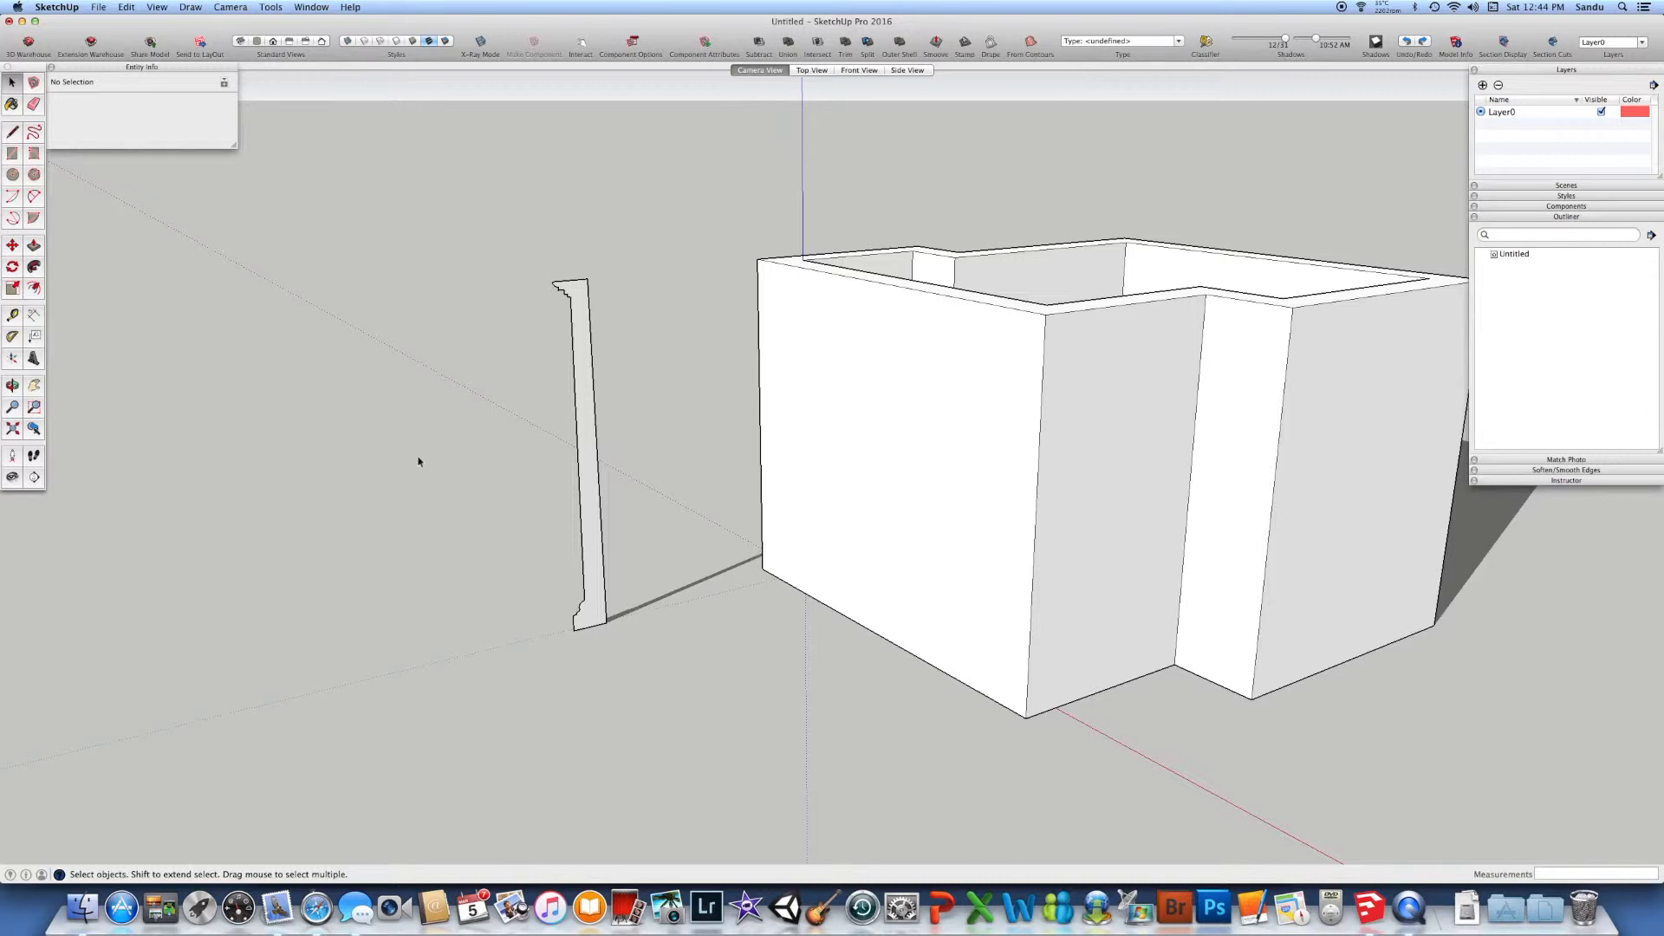
pyautogui.click(13, 176)
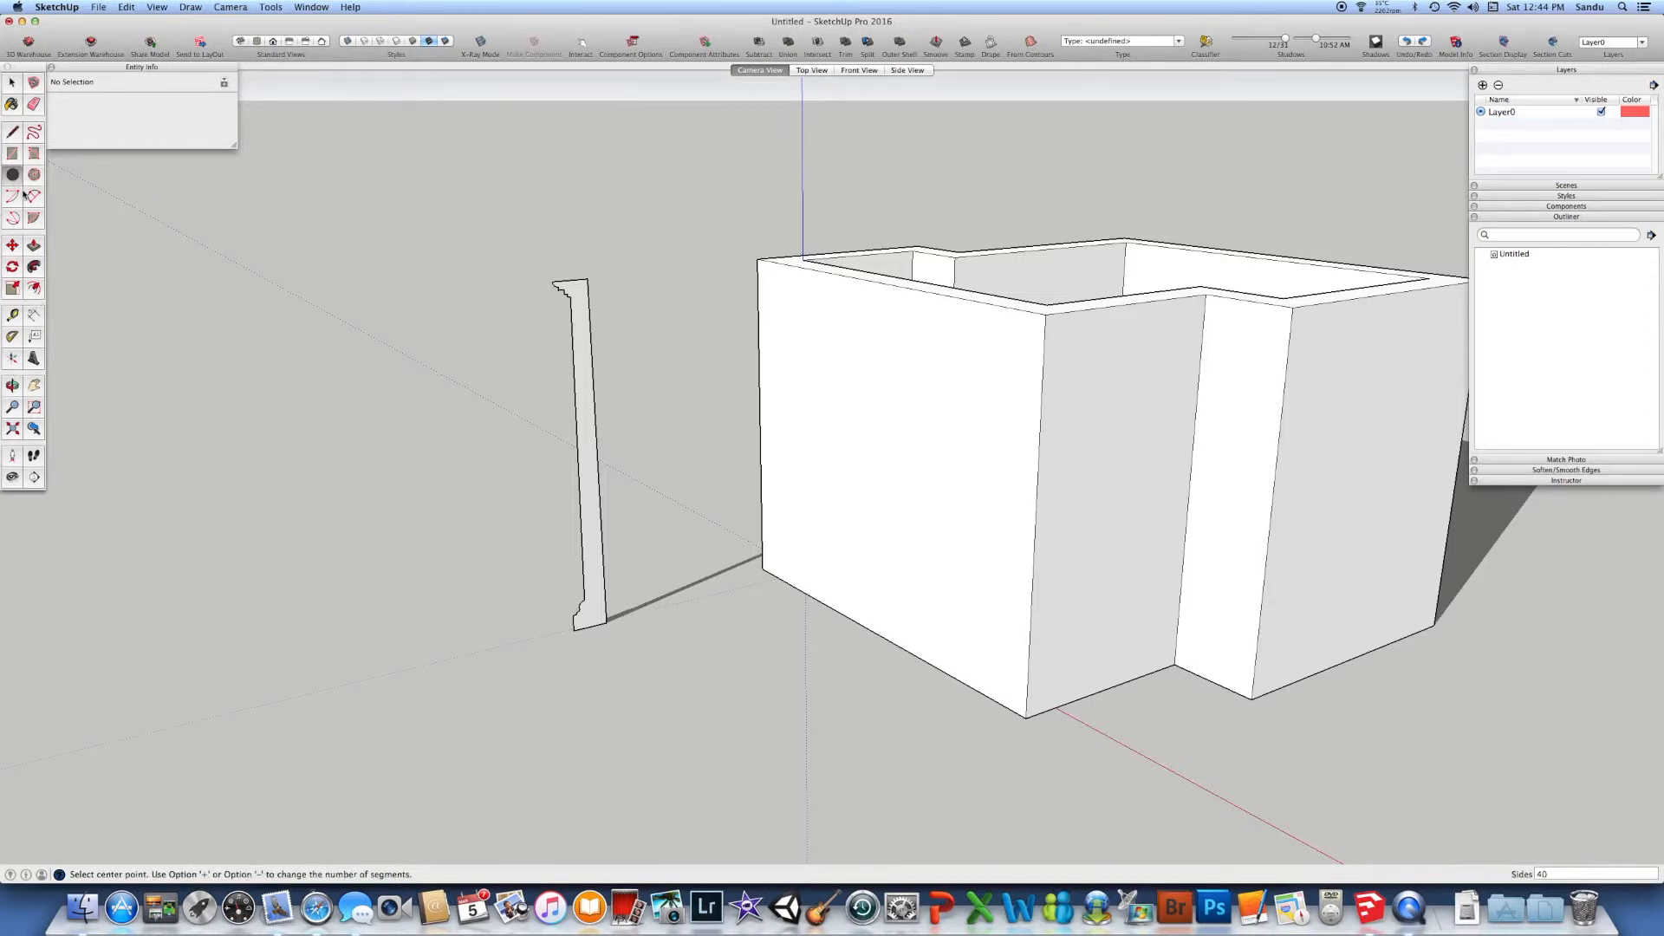
pyautogui.scroll(3, 607, 617)
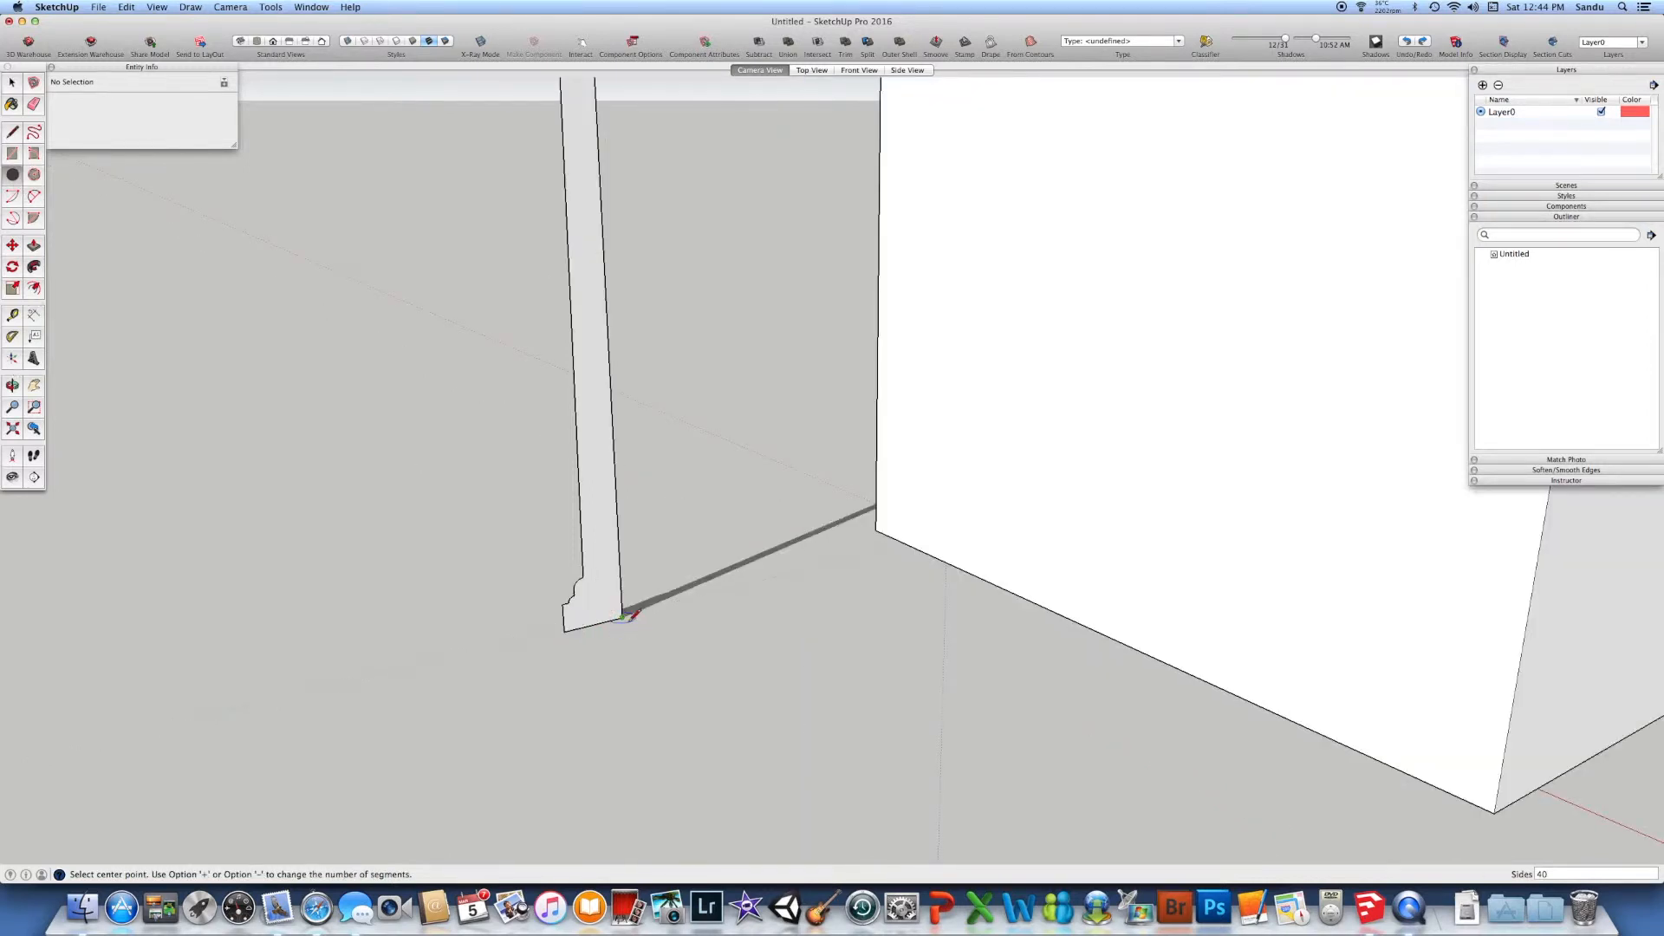
pyautogui.click(622, 616)
pyautogui.click(565, 622)
pyautogui.scroll(4, 590, 624)
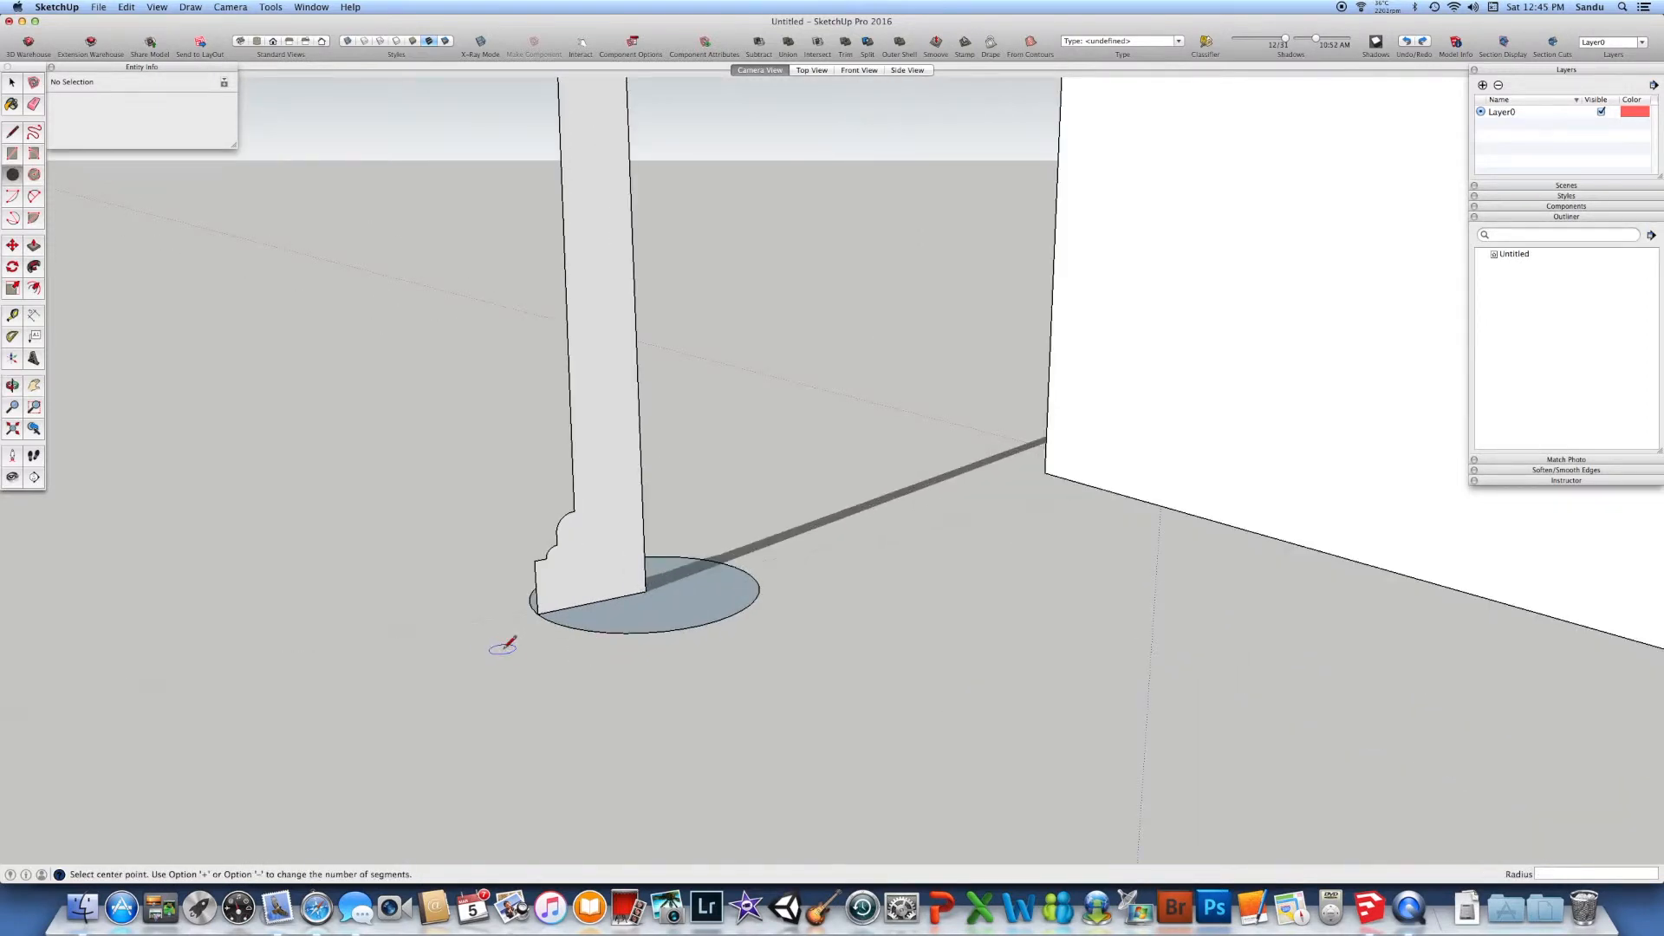
pyautogui.moveTo(738, 619); pyautogui.dragTo(768, 727, button='middle')
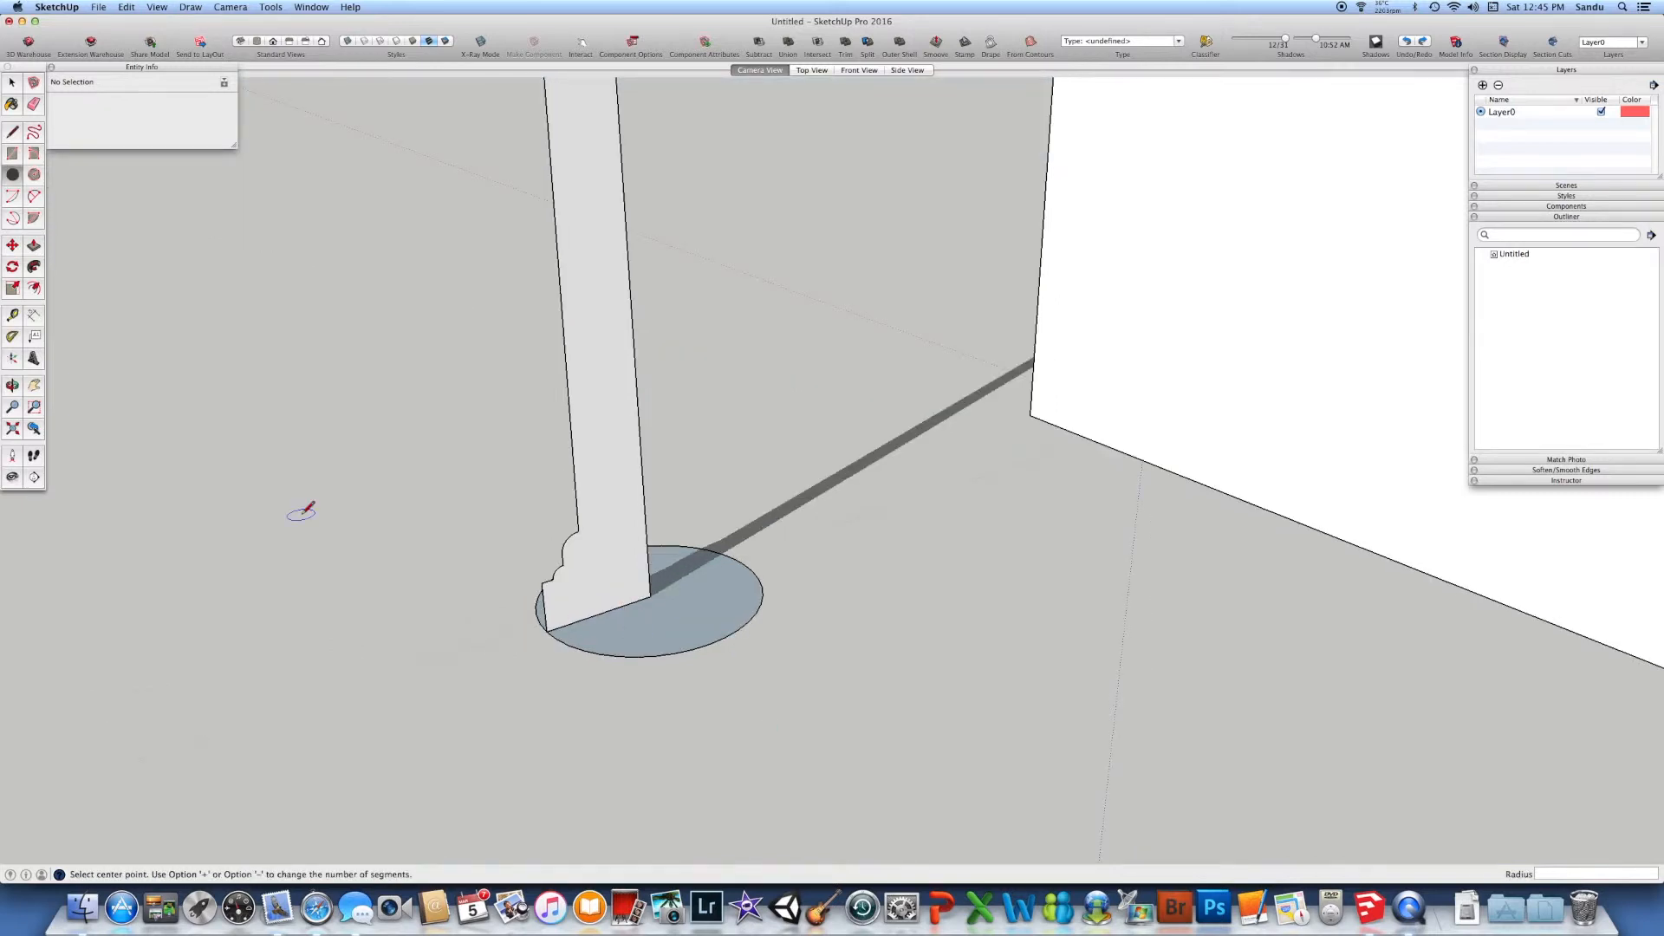
# Step: Revolve the molded column profile around the base circle with Follow Me to form the round column
pyautogui.click(34, 267)
pyautogui.moveTo(580, 595)
pyautogui.mouseDown()
pyautogui.moveTo(557, 624)
pyautogui.moveTo(613, 659)
pyautogui.moveTo(564, 613)
pyautogui.moveTo(541, 628)
pyautogui.mouseUp()
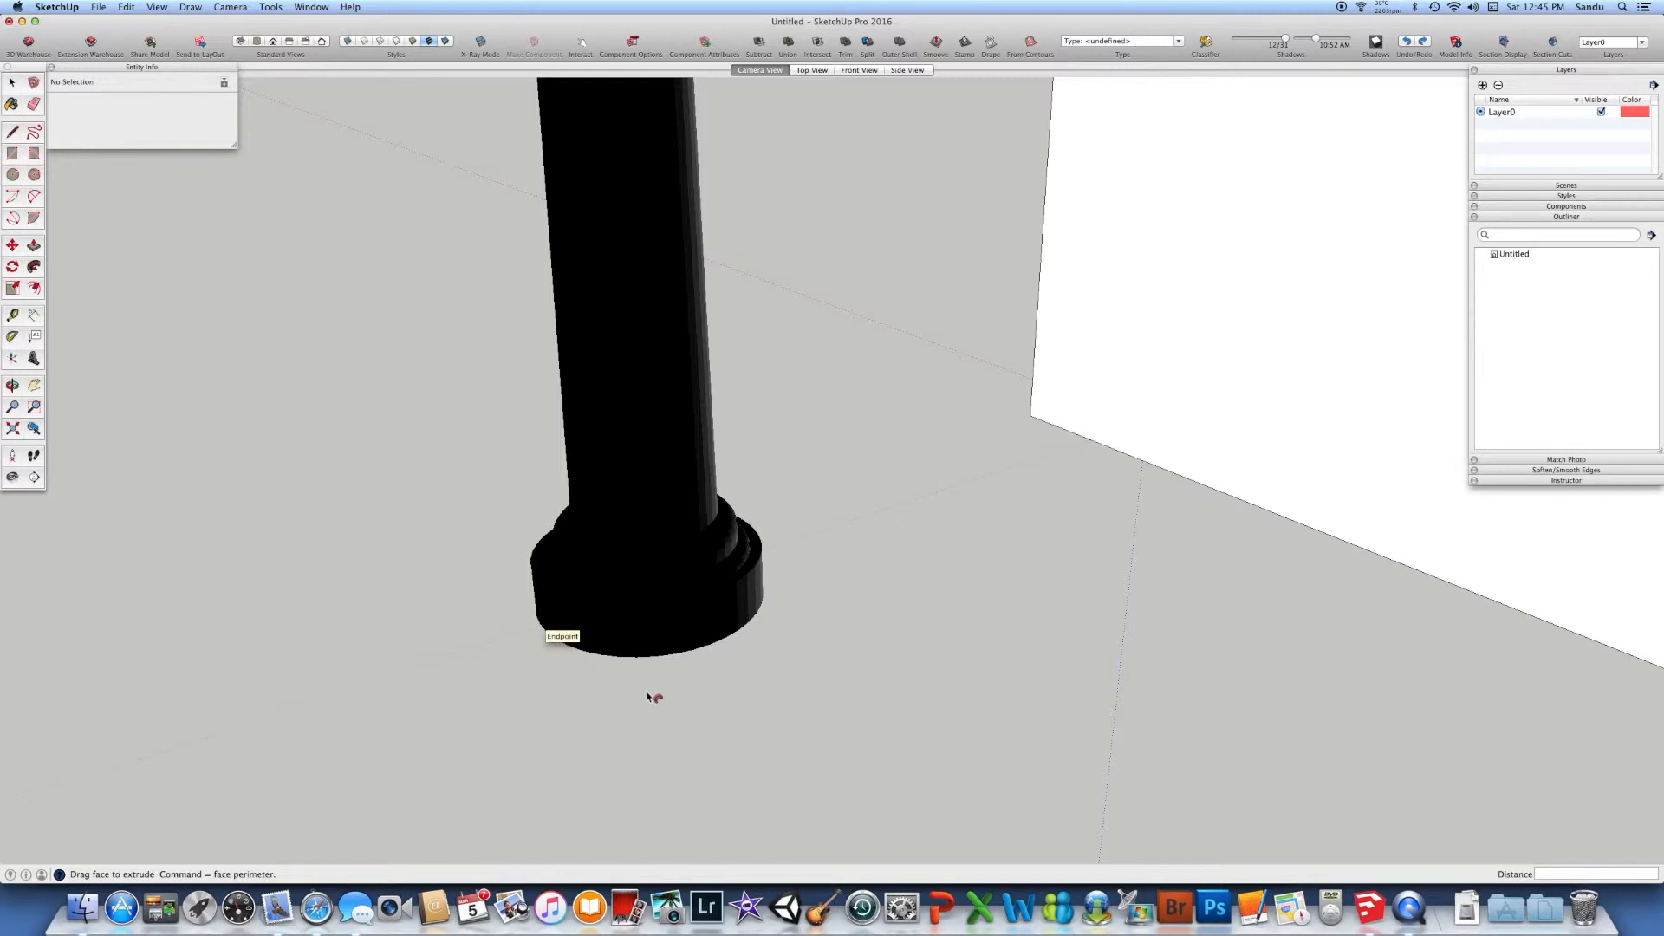
pyautogui.scroll(-1, 572, 675)
pyautogui.scroll(-5, 685, 706)
pyautogui.moveTo(698, 673); pyautogui.dragTo(425, 386, button='middle')
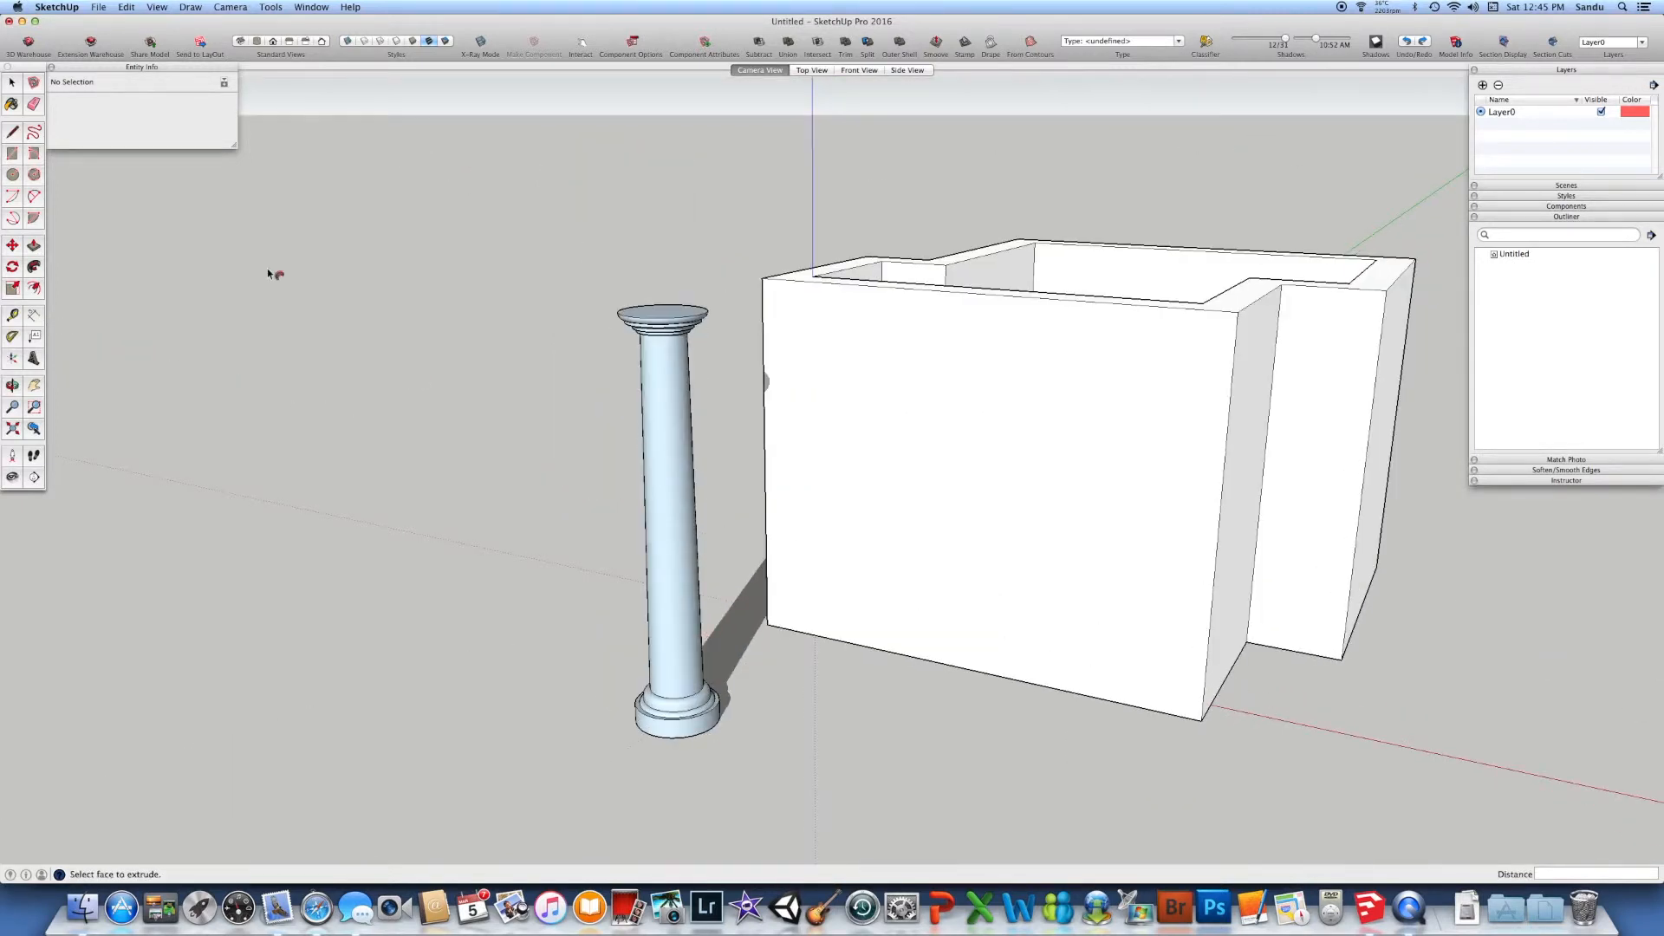
# Step: Try reversing the face of the column shaft alone, and undo the reversal
pyautogui.click(12, 82)
pyautogui.click(698, 525)
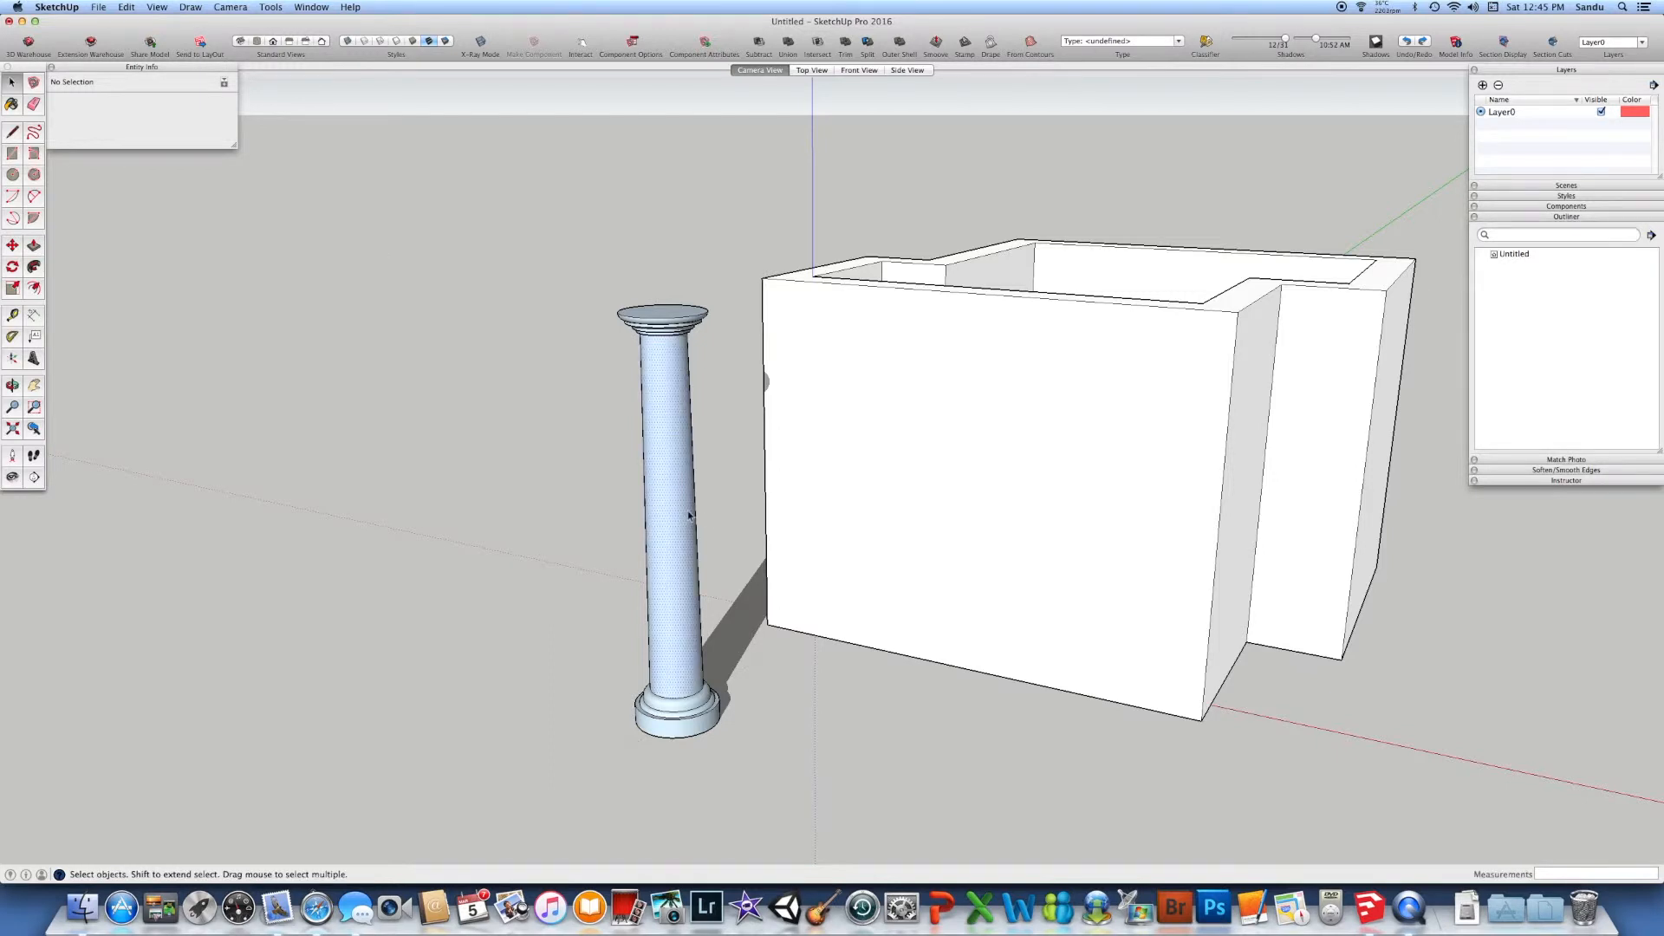
pyautogui.scroll(6, 725, 571)
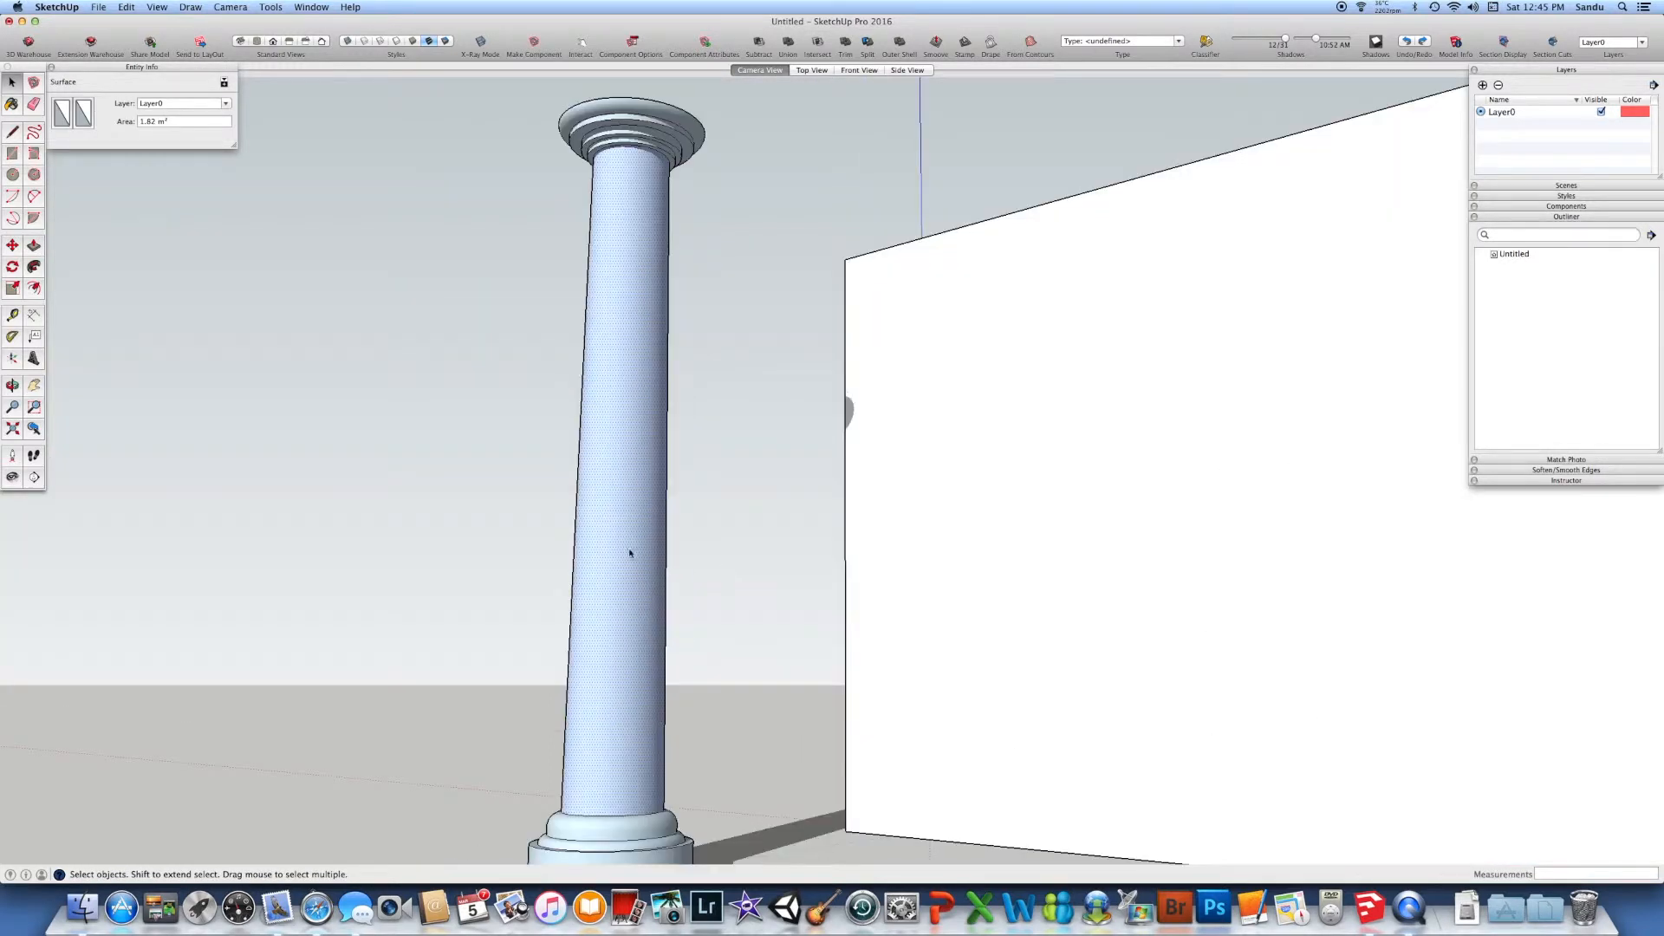
pyautogui.rightClick(630, 552)
pyautogui.click(706, 661)
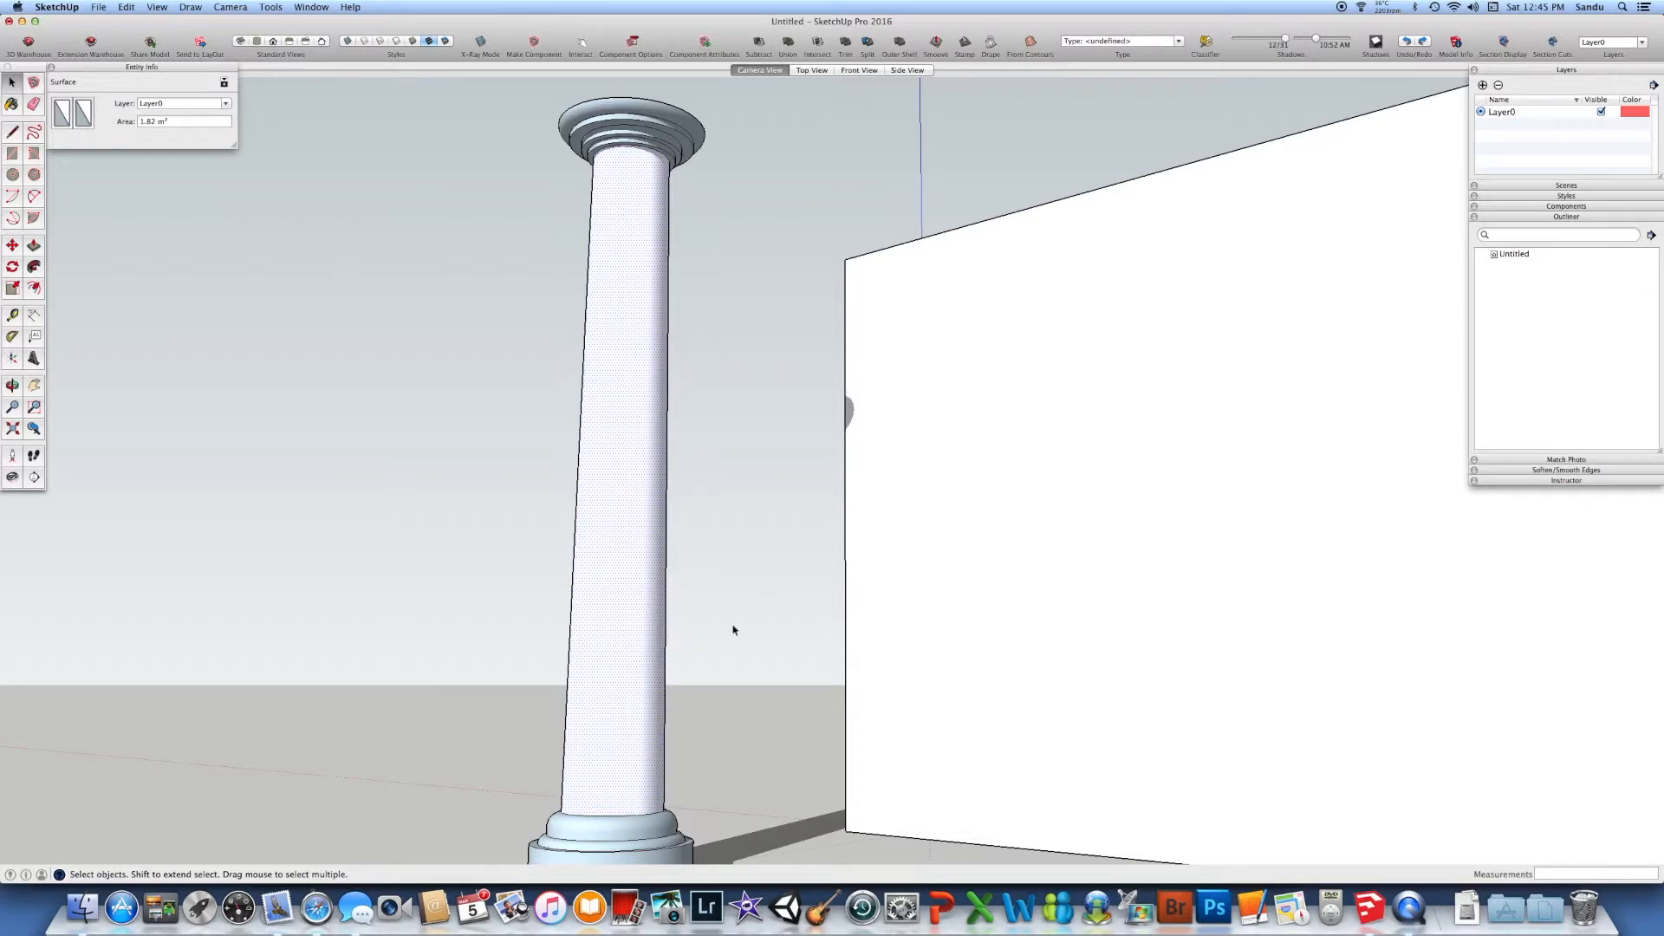
pyautogui.scroll(-8, 733, 631)
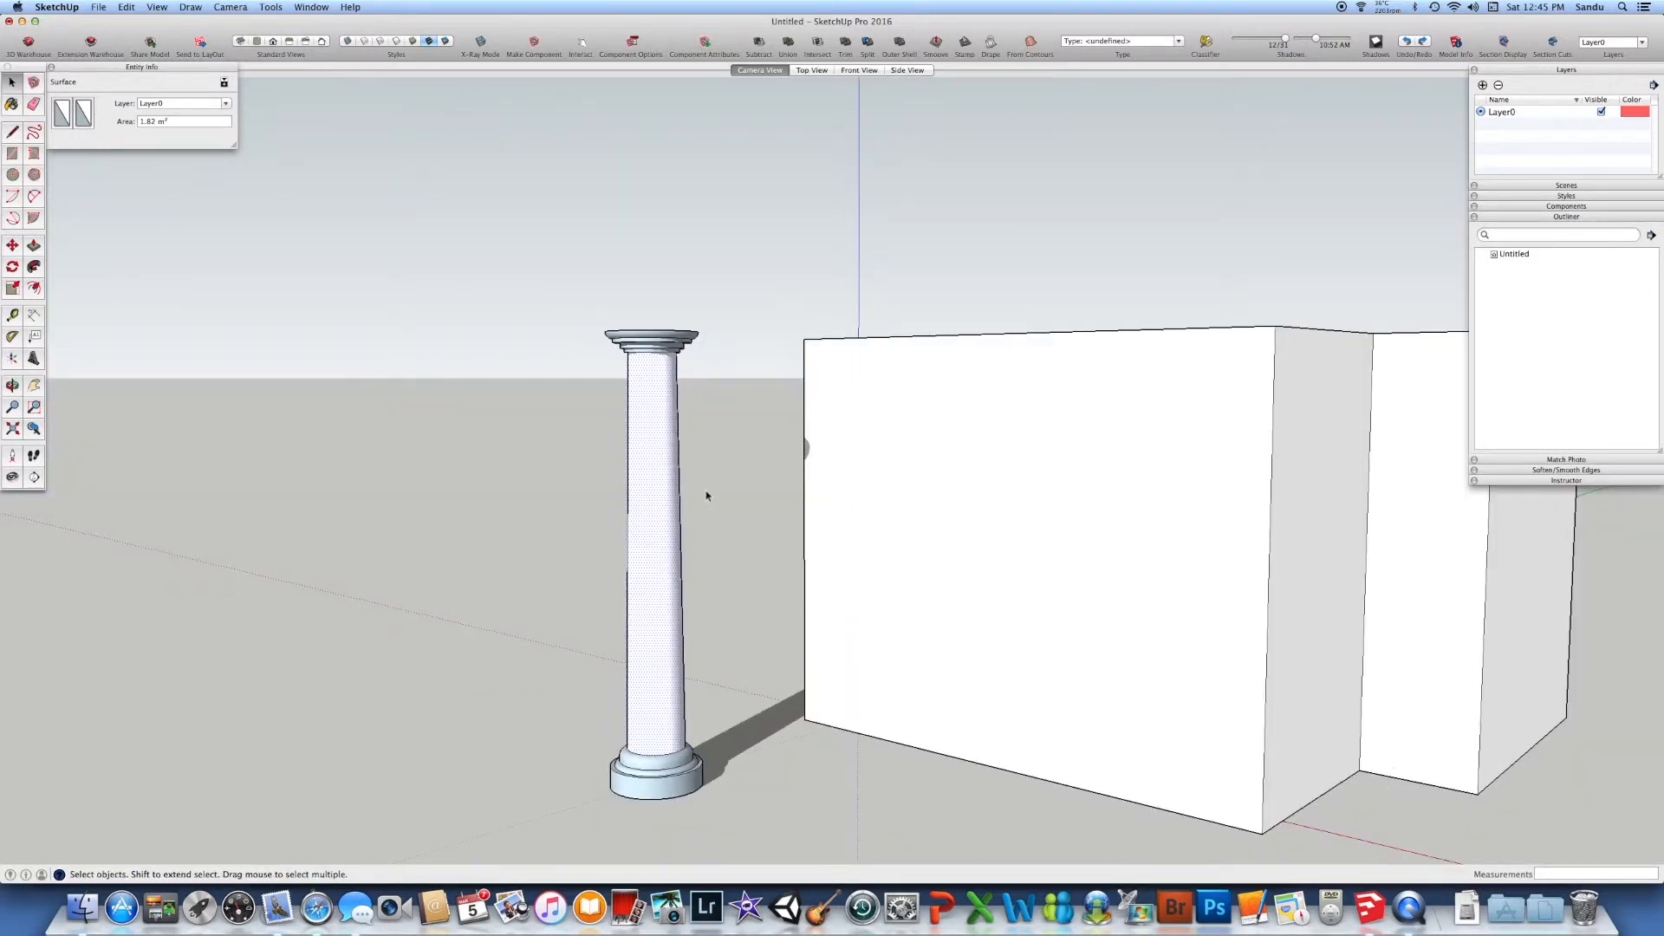
pyautogui.press('super+z')
# Step: Reverse the faces of the entire column, including its base and capital, and clear the selection
pyautogui.moveTo(442, 269); pyautogui.dragTo(780, 817)
pyautogui.rightClick(661, 724)
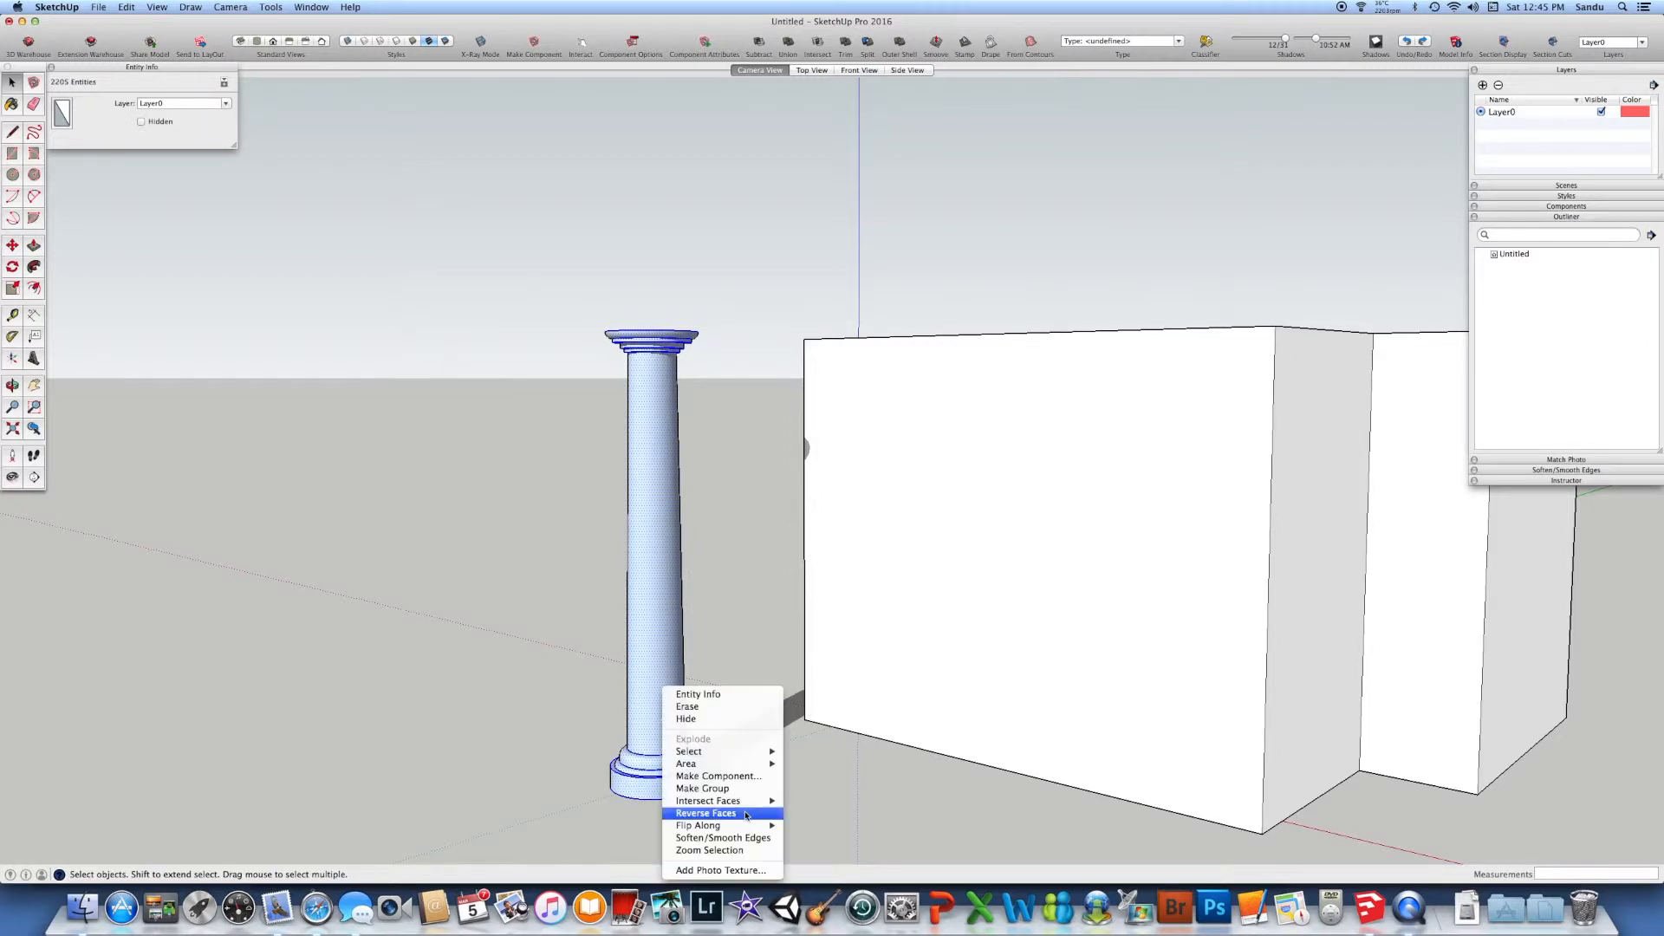
pyautogui.click(737, 813)
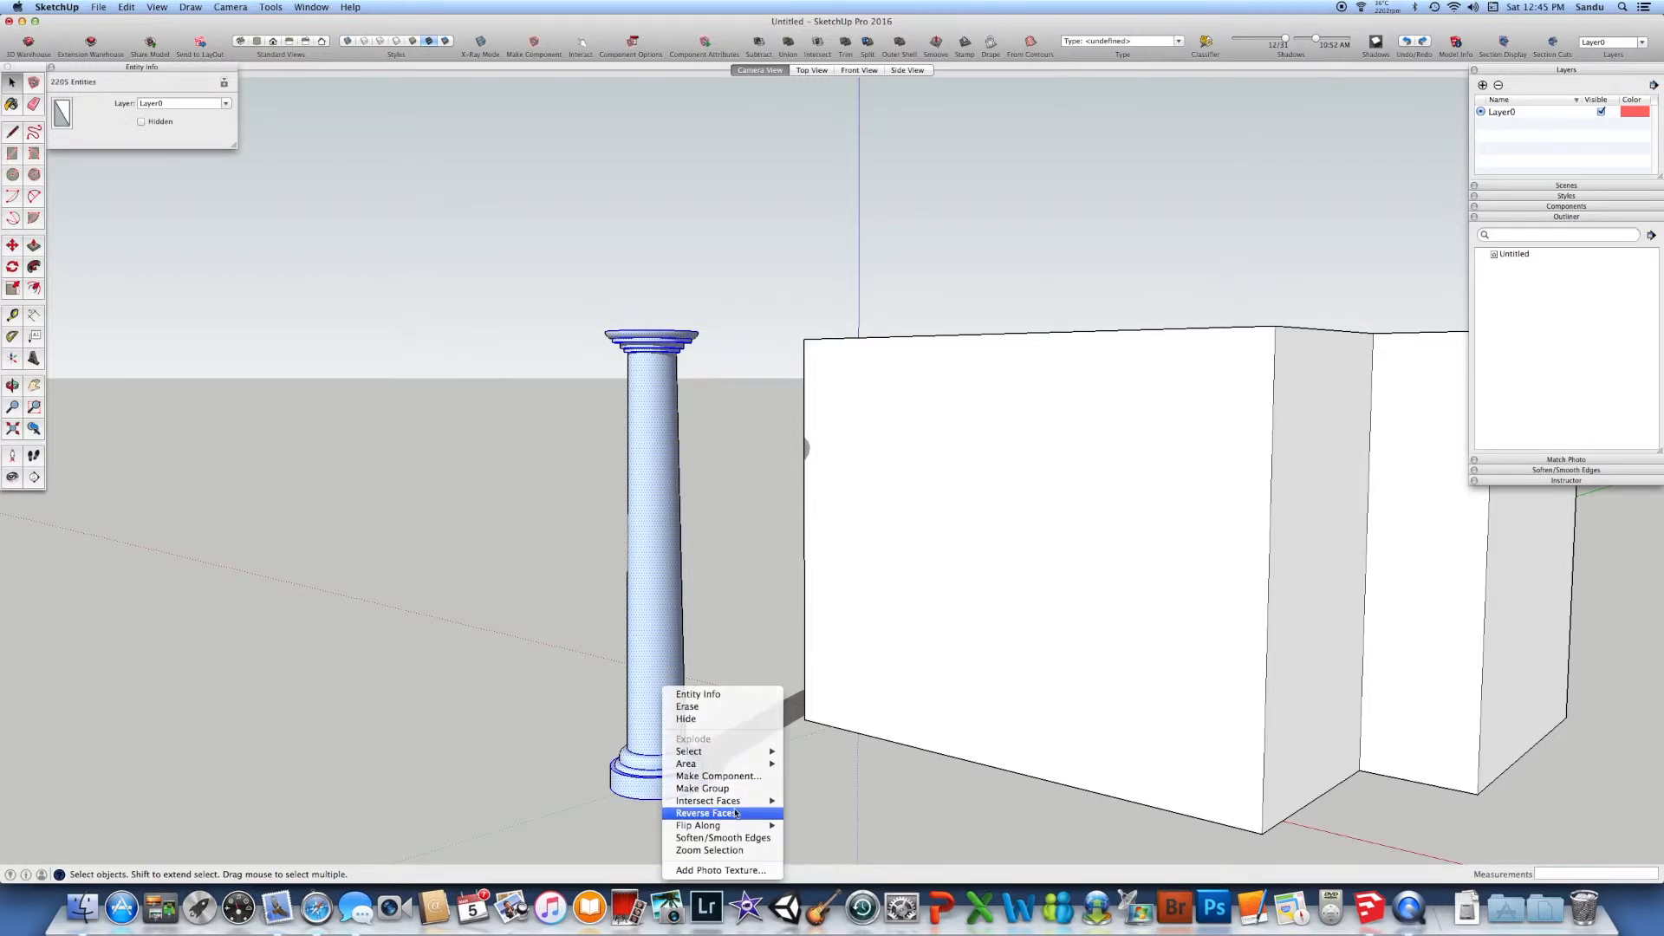
pyautogui.moveTo(728, 798); pyautogui.dragTo(587, 641, button='middle')
pyautogui.scroll(-2, 589, 650)
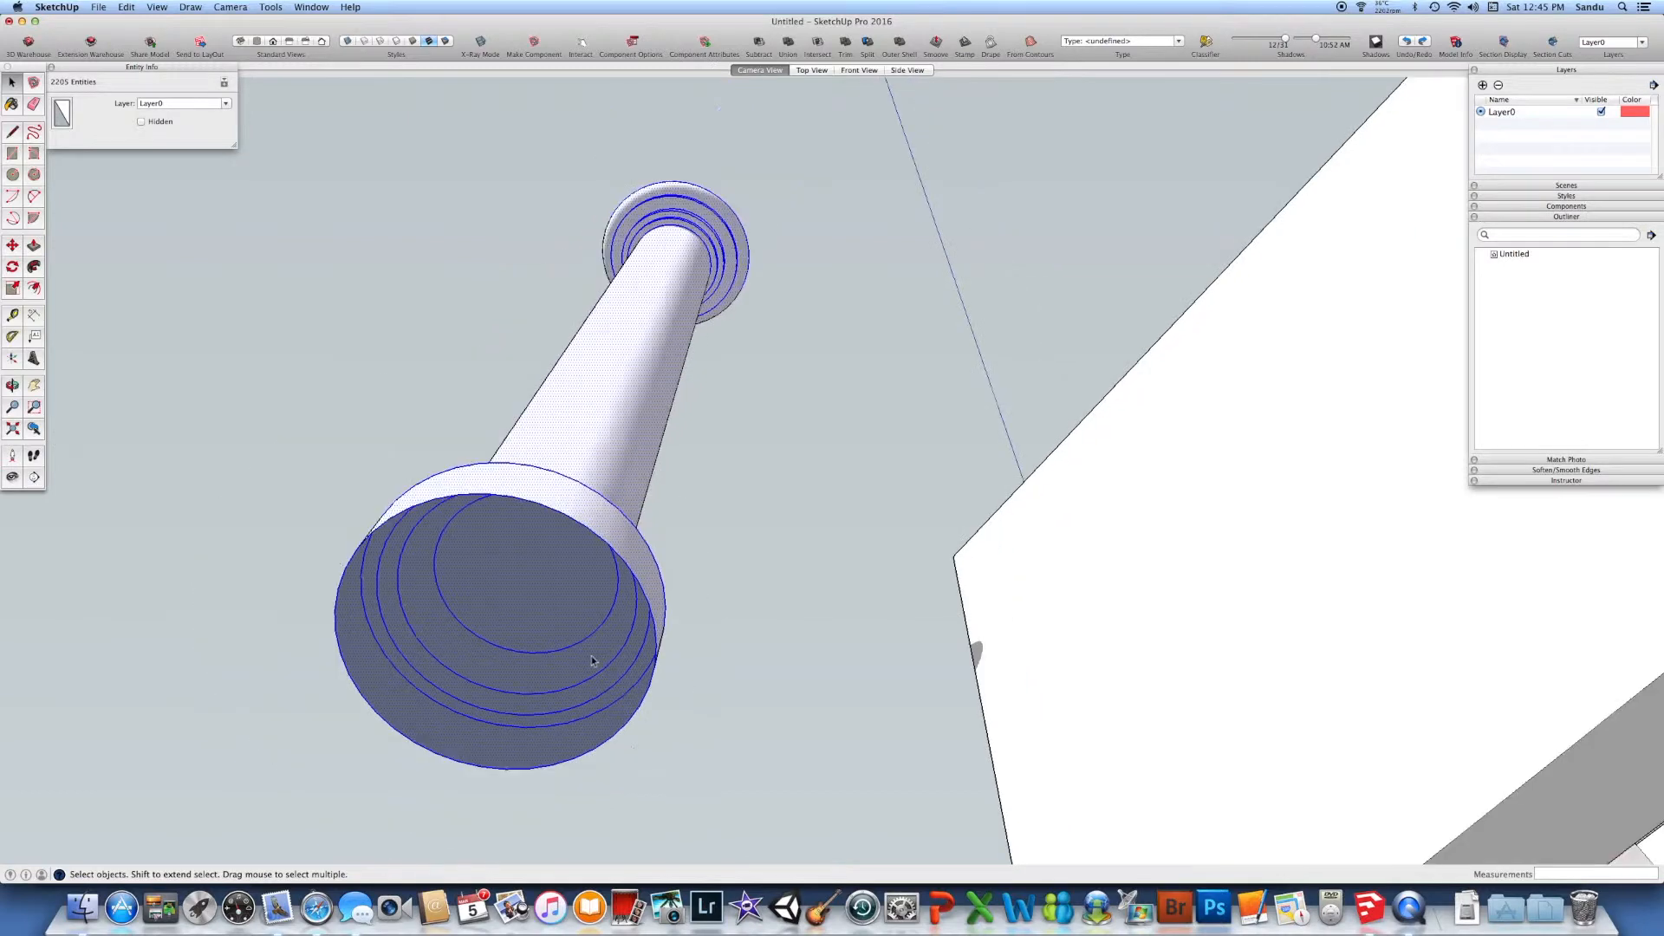
pyautogui.scroll(-2, 591, 661)
pyautogui.click(687, 638)
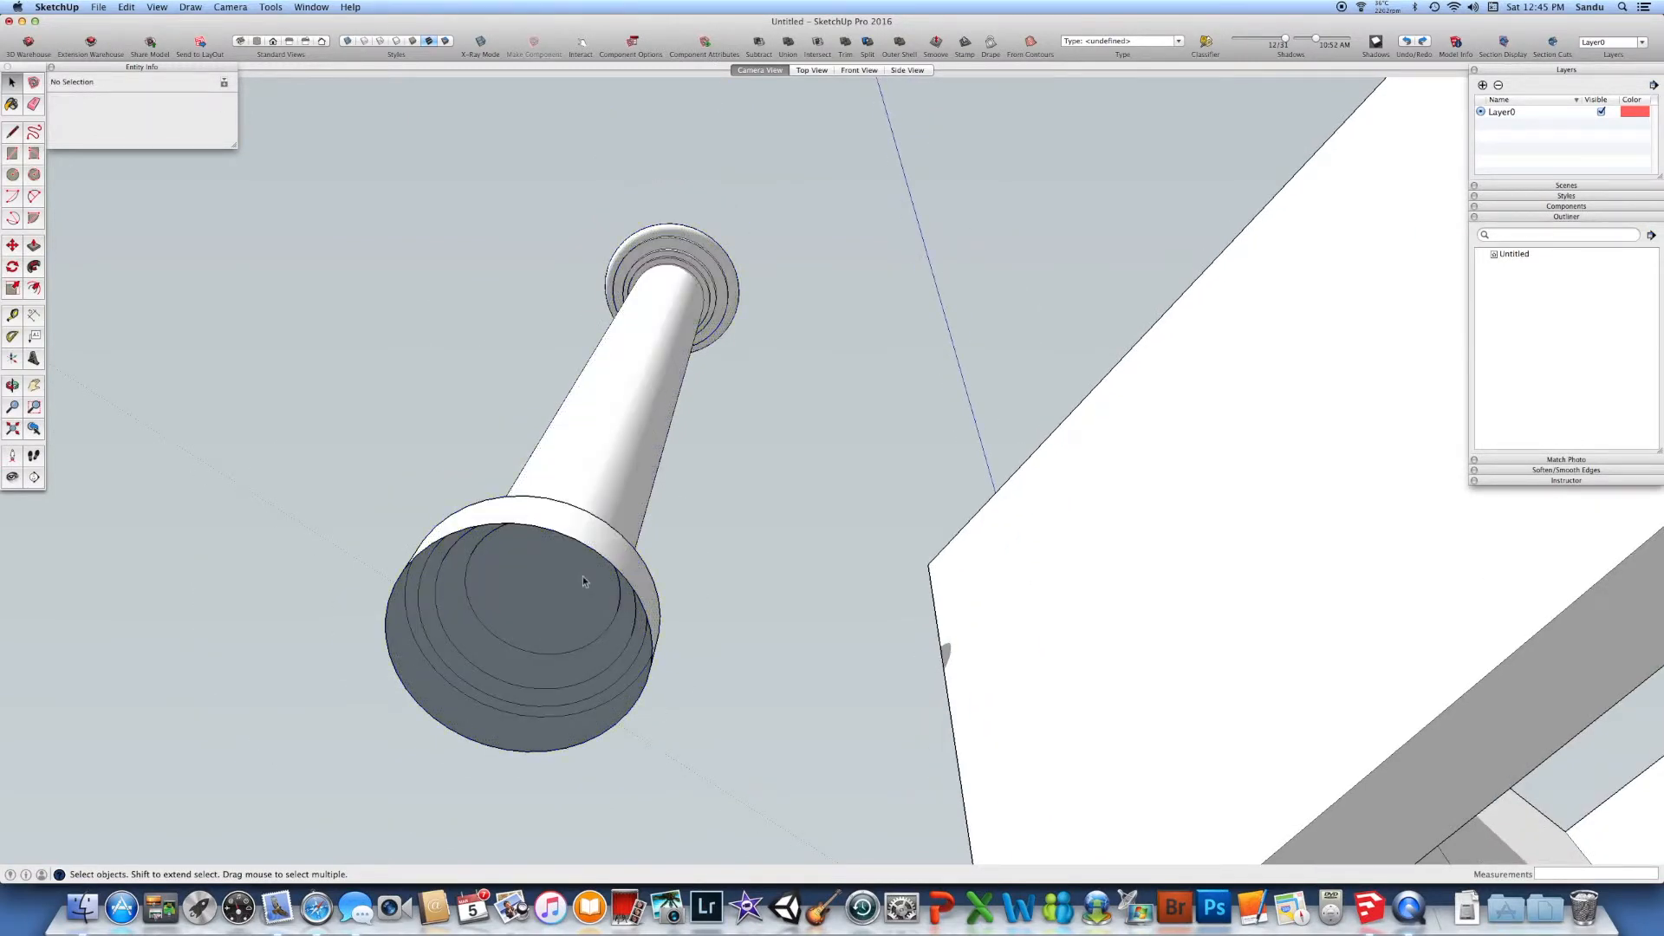
# Step: Examine the underside of the column's base from below
pyautogui.moveTo(575, 607)
pyautogui.mouseDown(button='middle')
pyautogui.moveTo(564, 624)
pyautogui.moveTo(560, 583)
pyautogui.moveTo(639, 539)
pyautogui.moveTo(585, 638)
pyautogui.moveTo(598, 622)
pyautogui.mouseUp(button='middle')
pyautogui.click(605, 579)
pyautogui.scroll(-3, 598, 622)
pyautogui.click(664, 709)
pyautogui.moveTo(573, 689); pyautogui.dragTo(599, 749, button='middle')
pyautogui.scroll(-2, 600, 749)
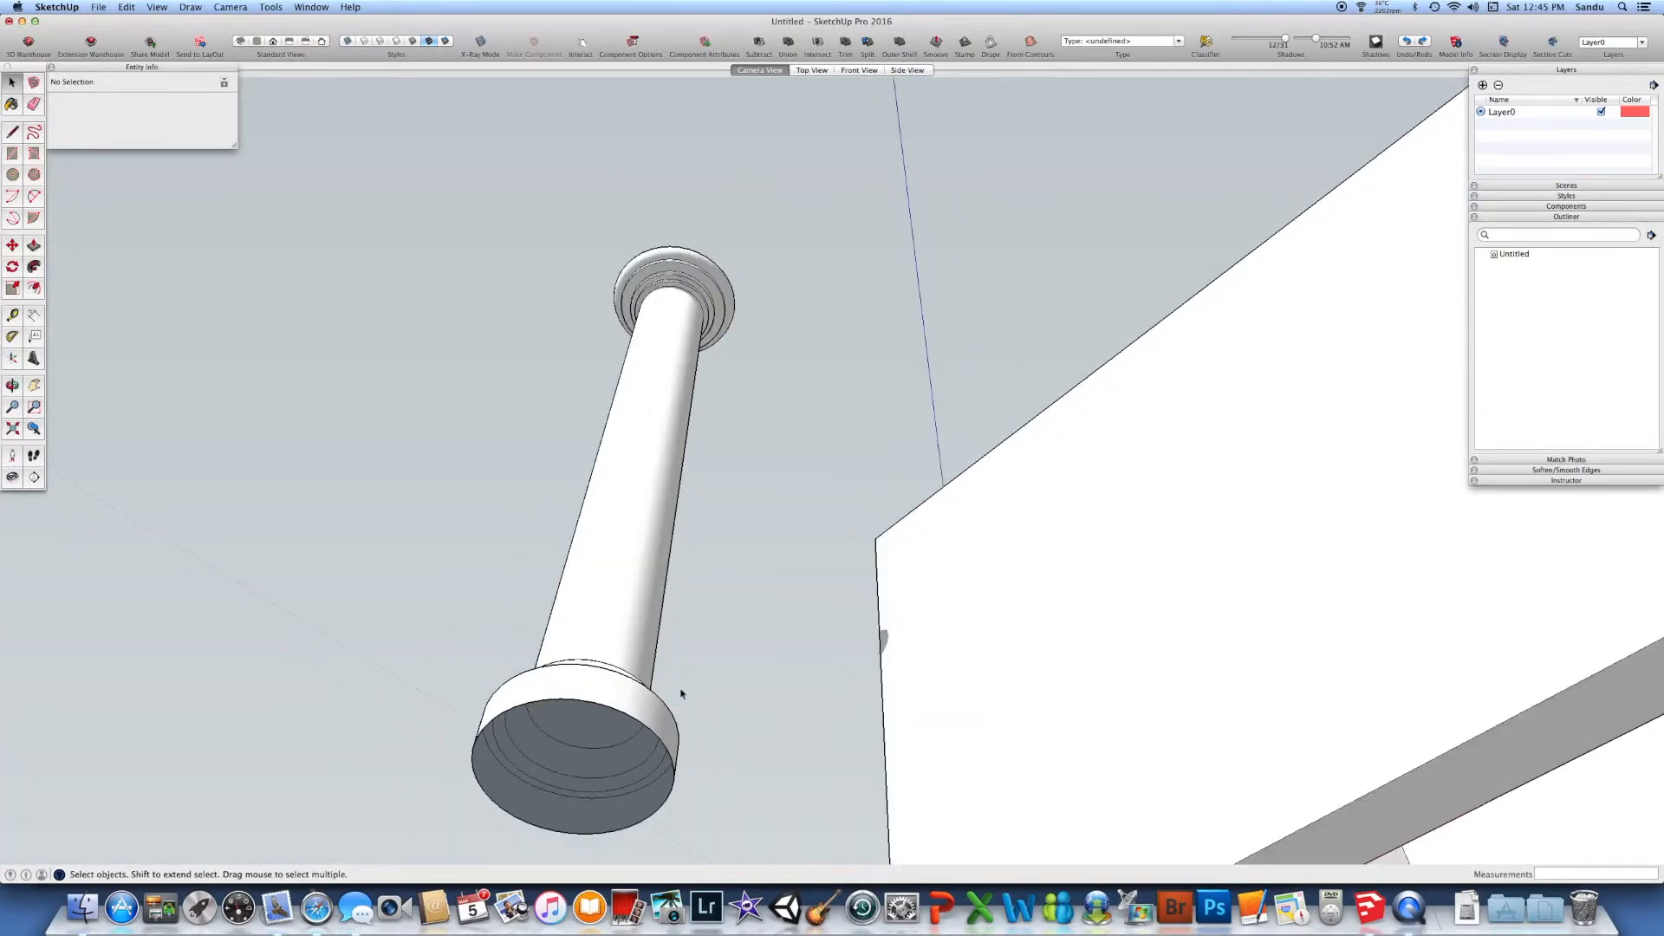
pyautogui.moveTo(682, 693); pyautogui.dragTo(699, 761, button='middle')
# Step: Undo back to the flat column profile and delete the face inside the base circle, keeping the circle's edge
pyautogui.press('super+z')
pyautogui.moveTo(611, 649); pyautogui.dragTo(676, 635, button='middle')
pyautogui.scroll(3, 659, 795)
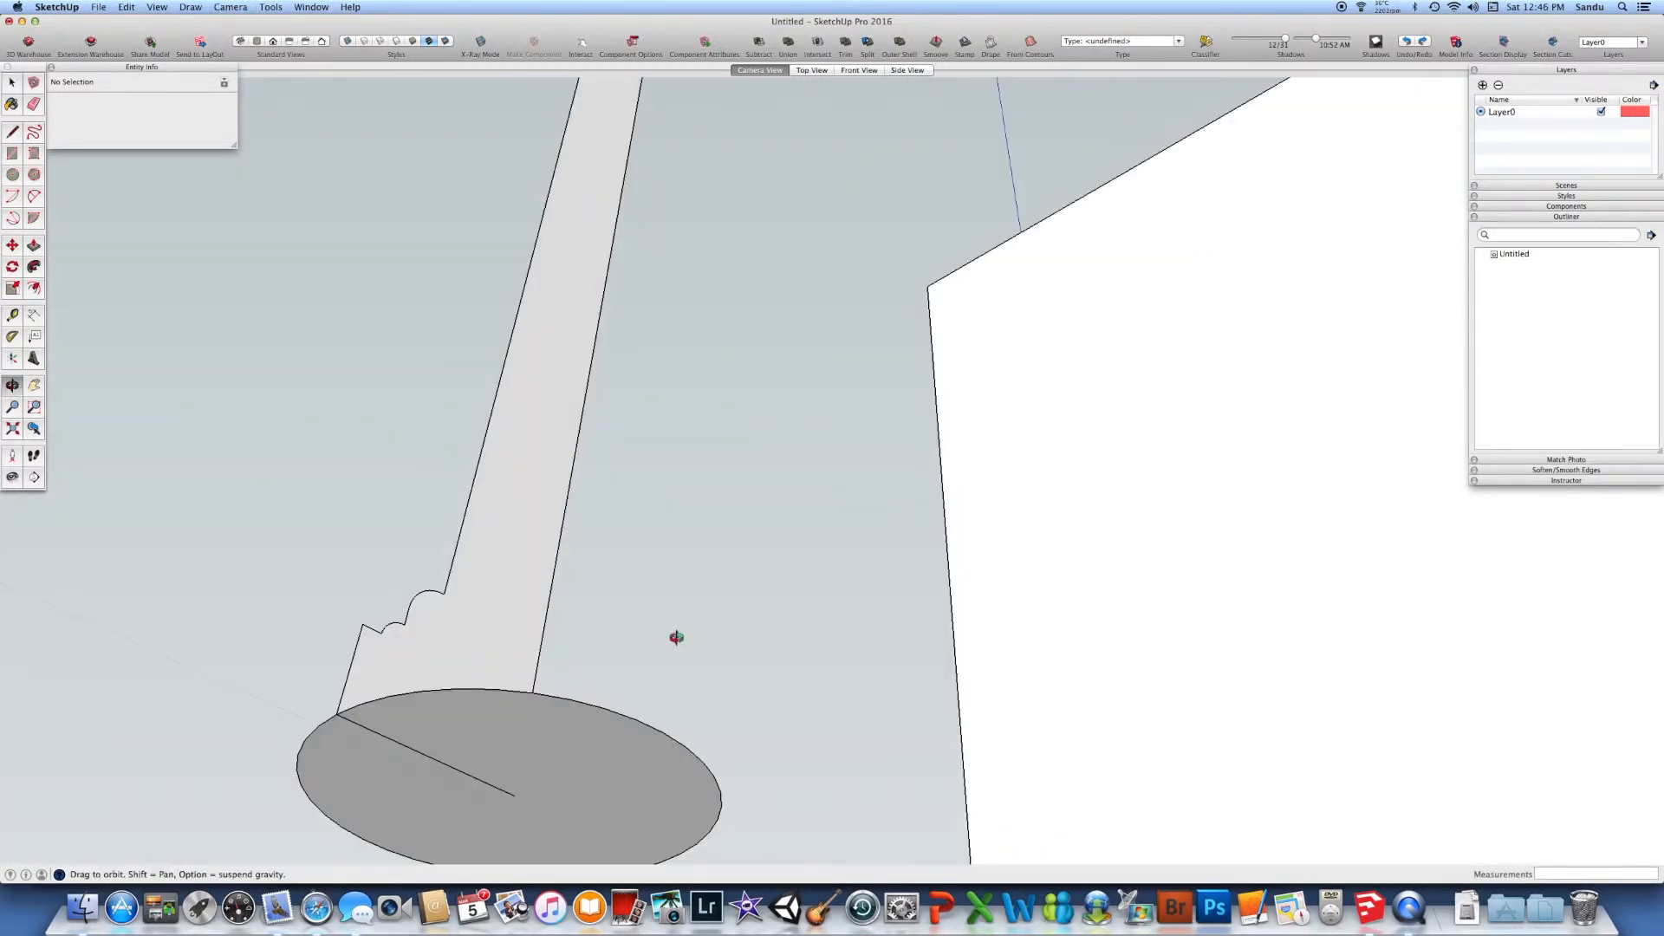
pyautogui.click(604, 742)
pyautogui.press('Delete')
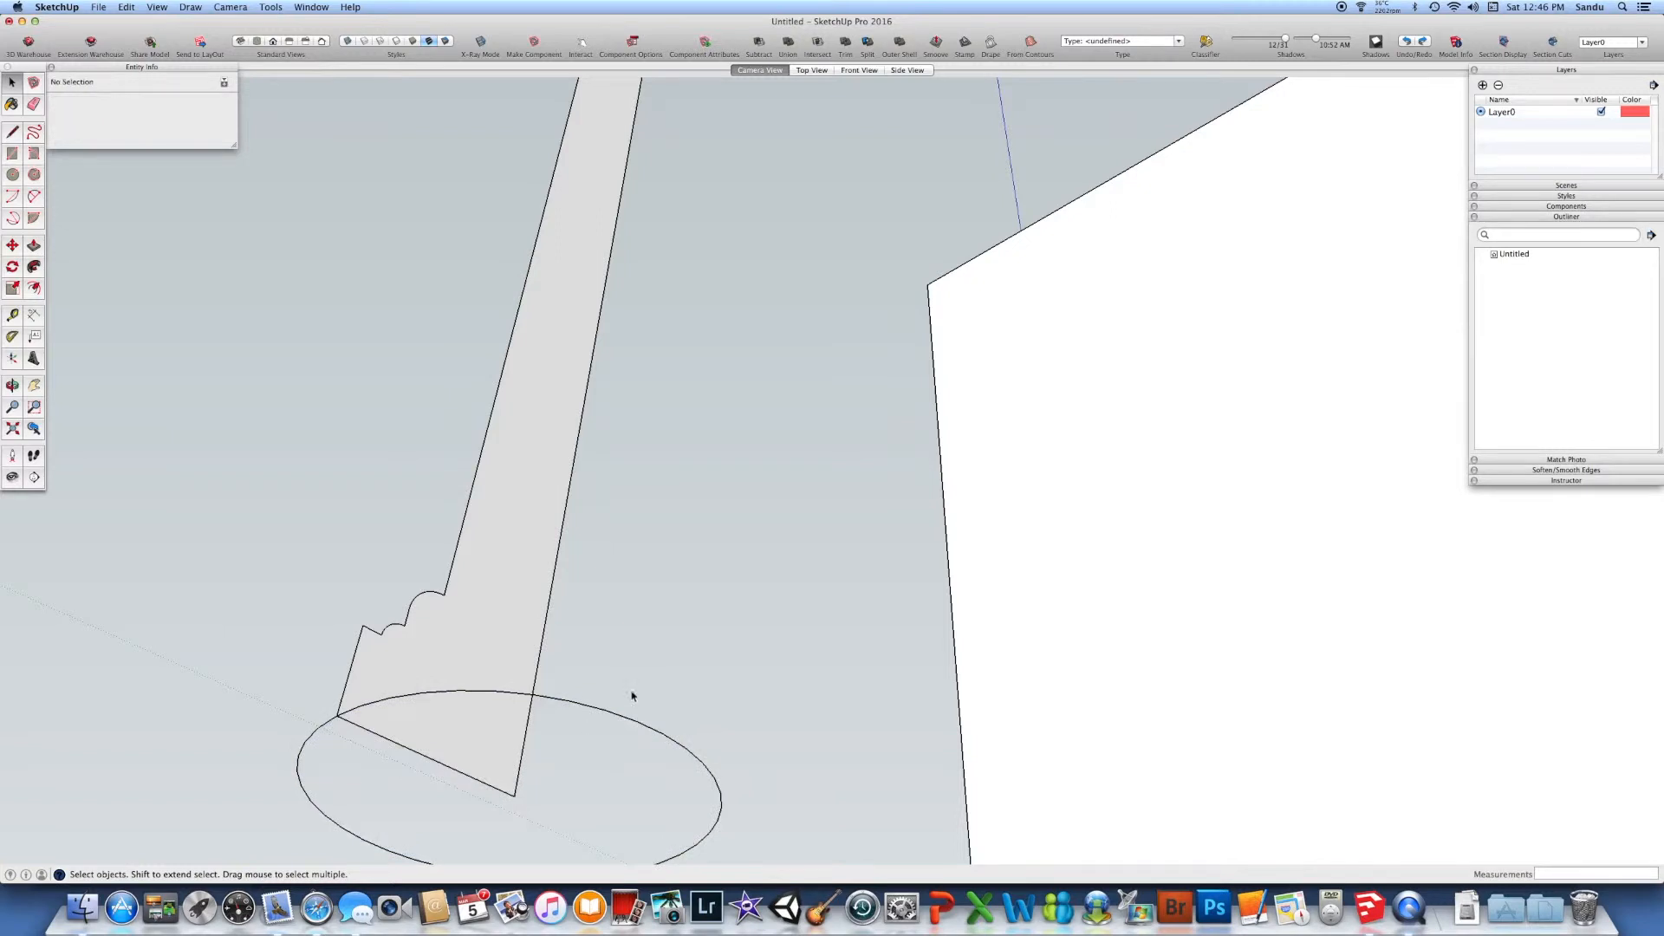
# Step: Reverse the face of the flat column profile
pyautogui.scroll(-5, 638, 641)
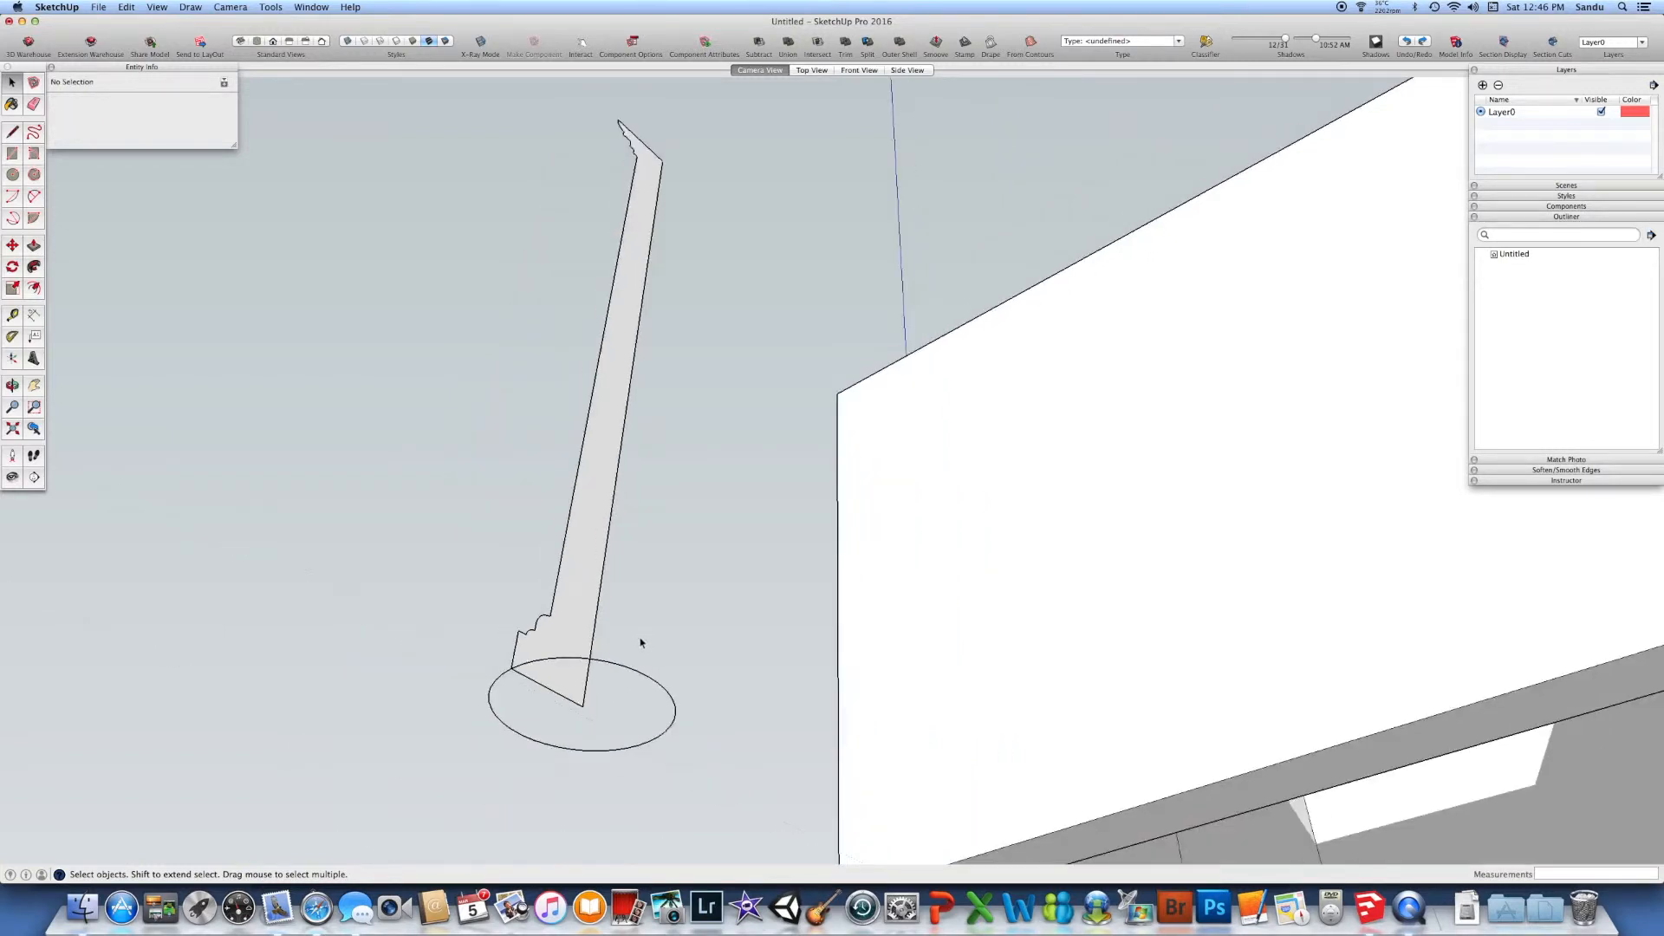
pyautogui.rightClick(575, 618)
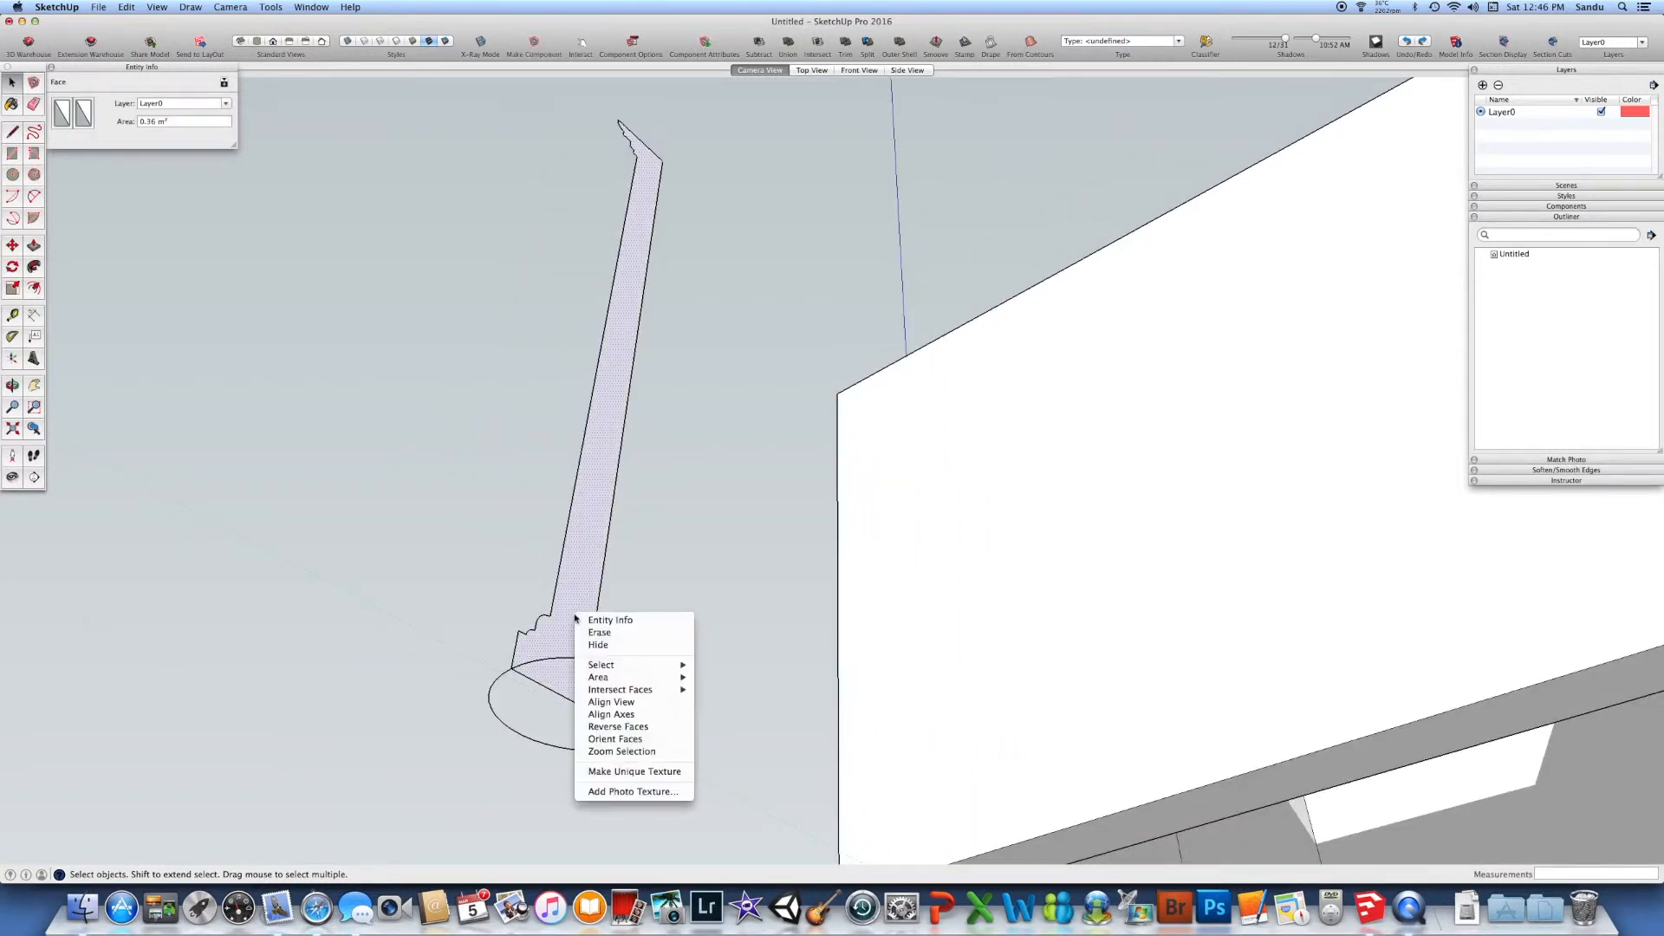
pyautogui.click(645, 728)
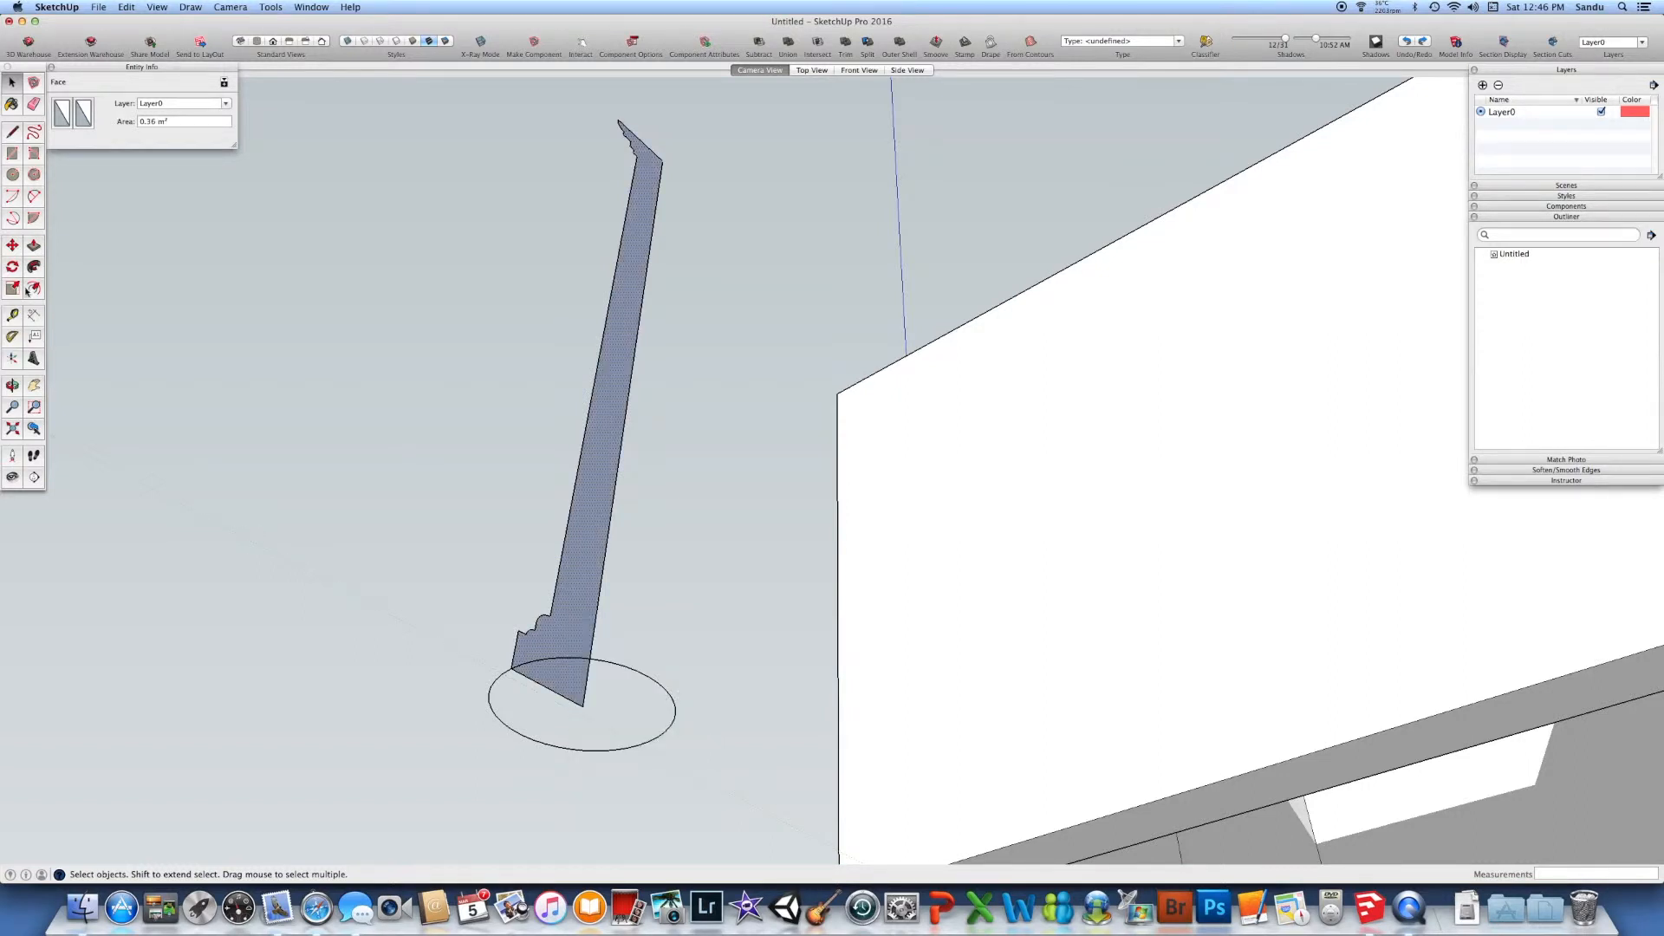
# Step: Revolve the reversed column profile all the way around the base circle edge with Follow Me to form the column
pyautogui.click(34, 247)
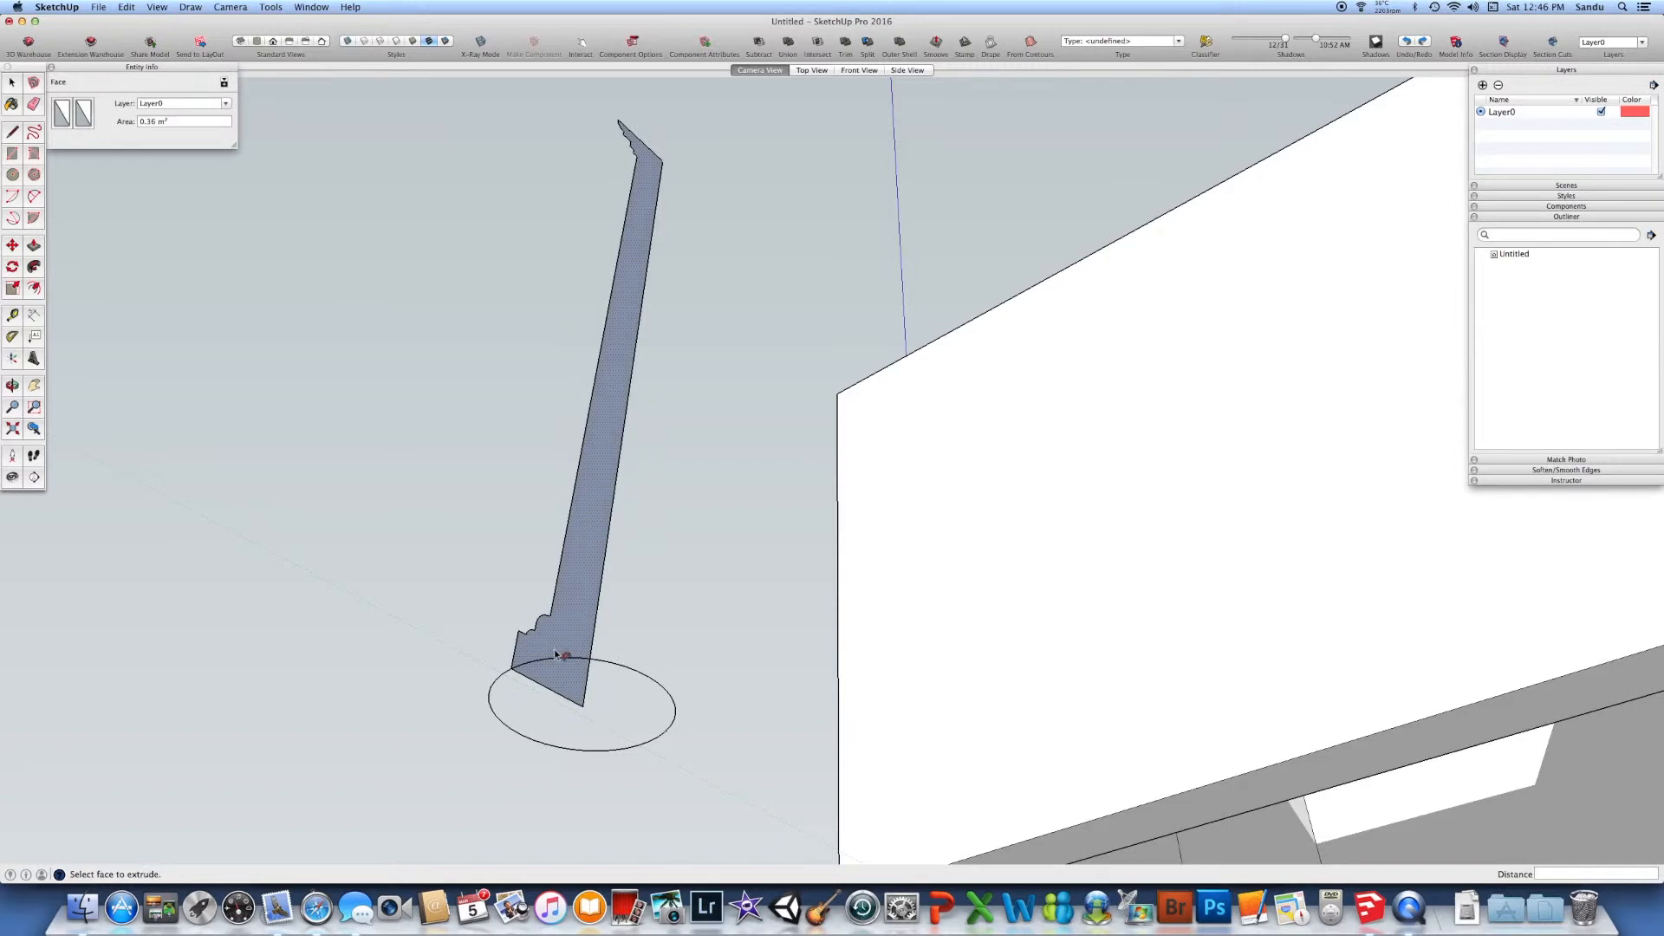
pyautogui.moveTo(553, 660); pyautogui.dragTo(605, 660)
pyautogui.press('super+z')
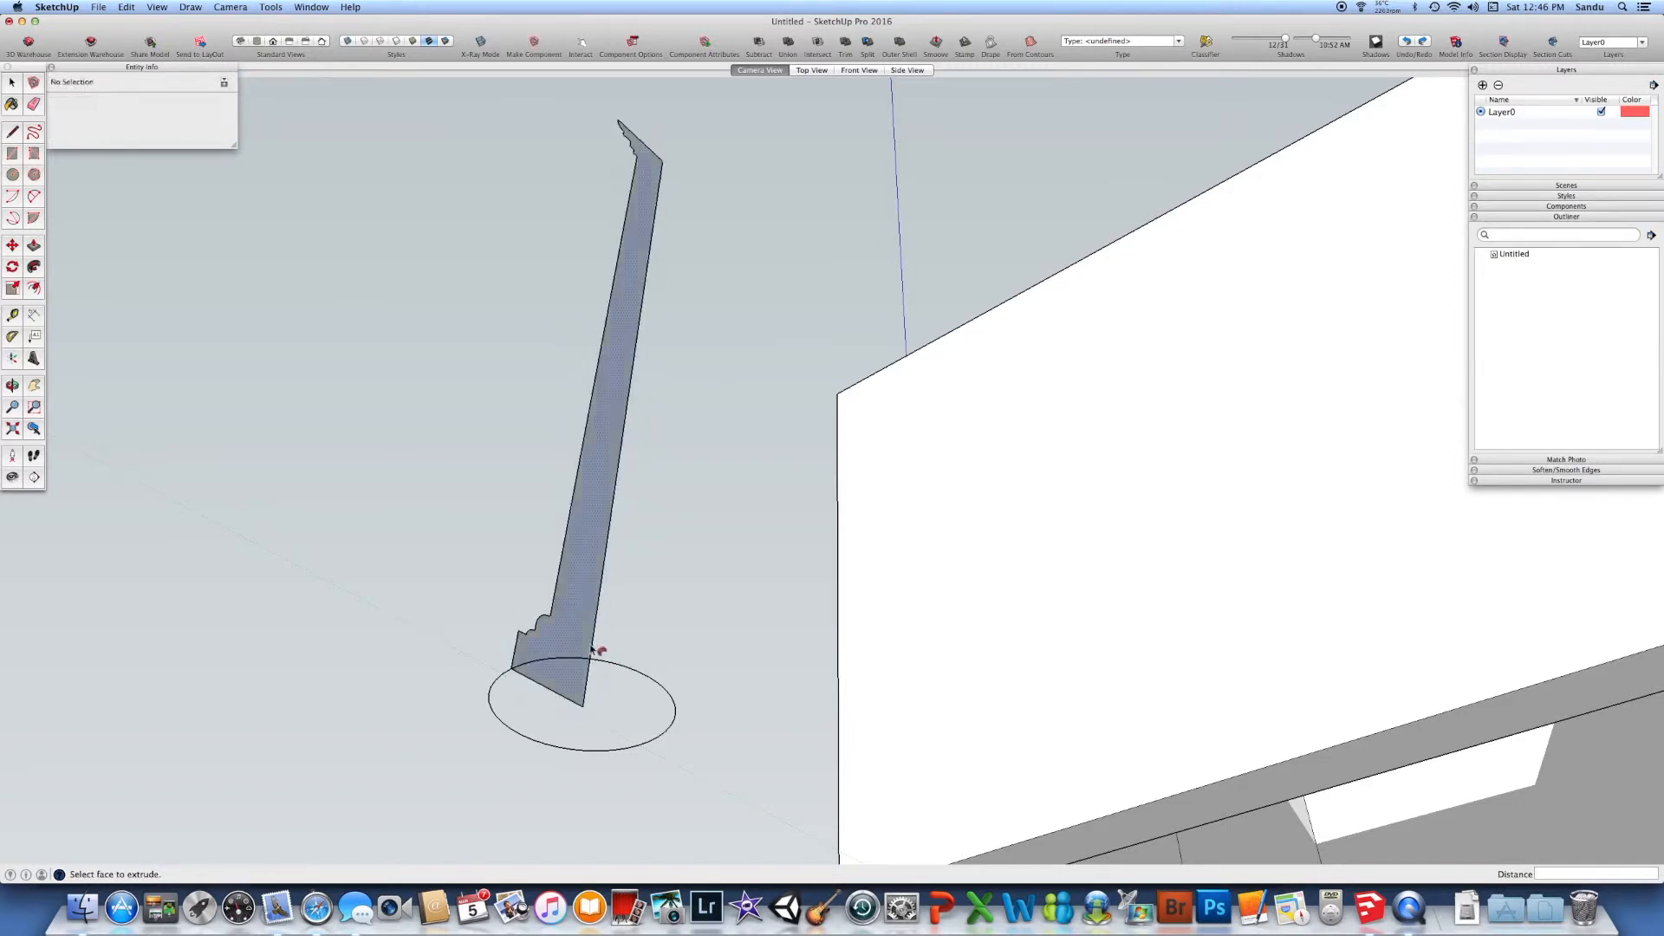
pyautogui.moveTo(546, 669)
pyautogui.mouseDown()
pyautogui.moveTo(624, 673)
pyautogui.moveTo(650, 728)
pyautogui.moveTo(611, 755)
pyautogui.moveTo(520, 716)
pyautogui.moveTo(517, 677)
pyautogui.mouseUp()
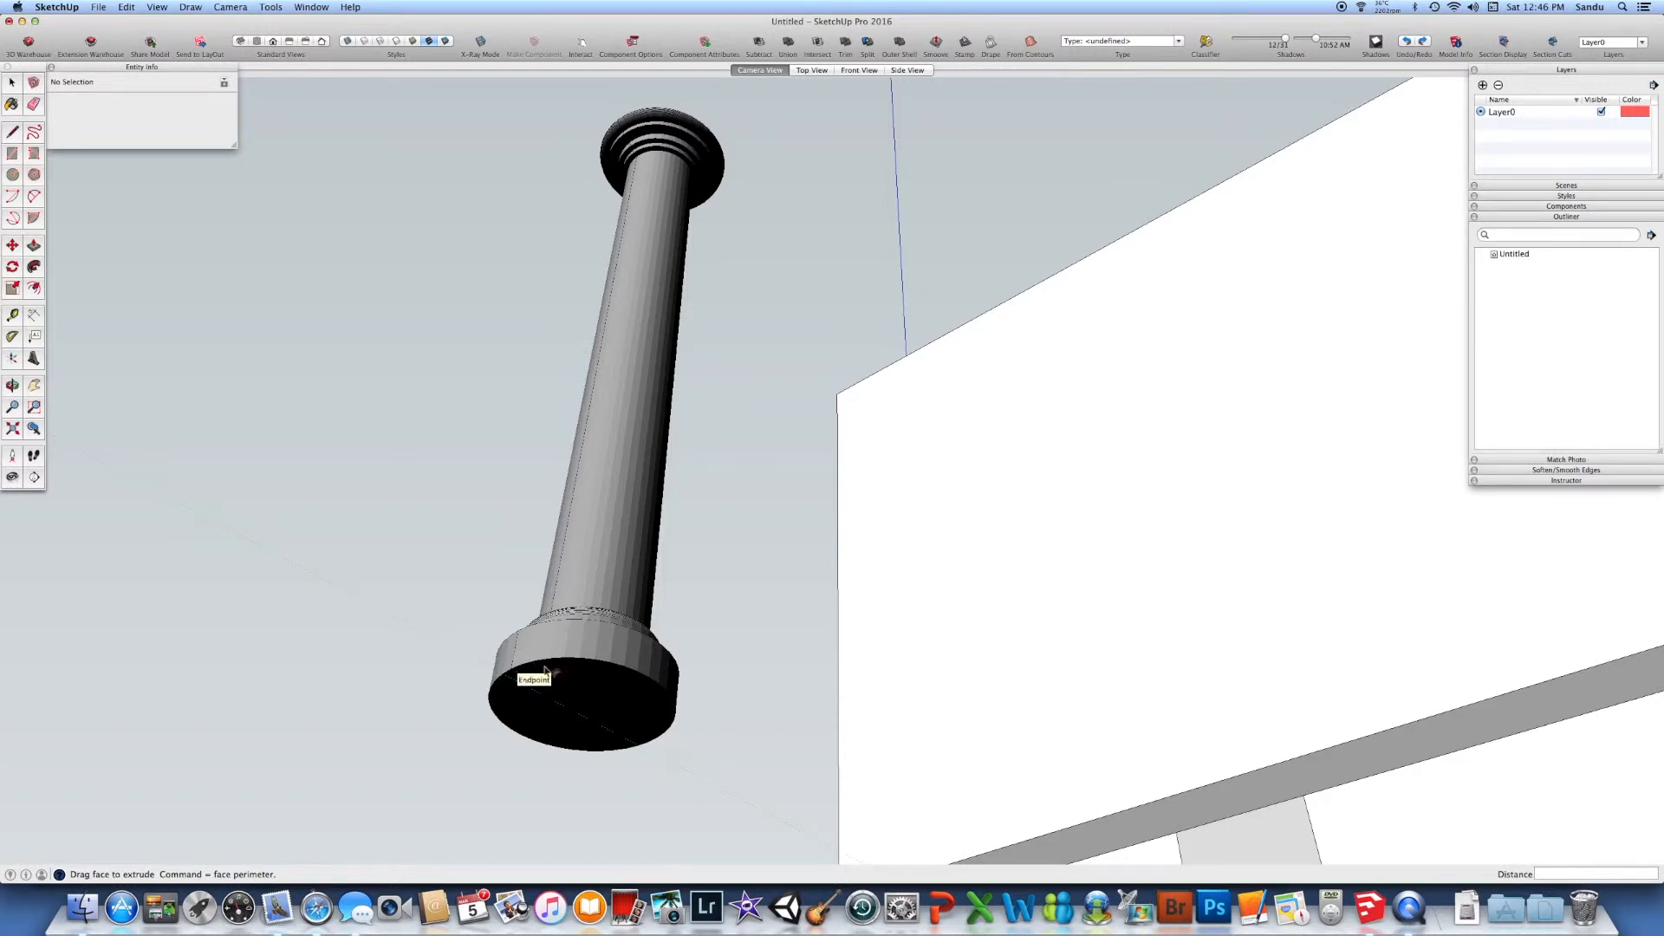
pyautogui.moveTo(672, 612); pyautogui.dragTo(680, 672, button='middle')
pyautogui.press('space')
# Step: Make the whole column a component with the default settings, replacing the selection
pyautogui.moveTo(739, 689); pyautogui.dragTo(676, 607, button='middle')
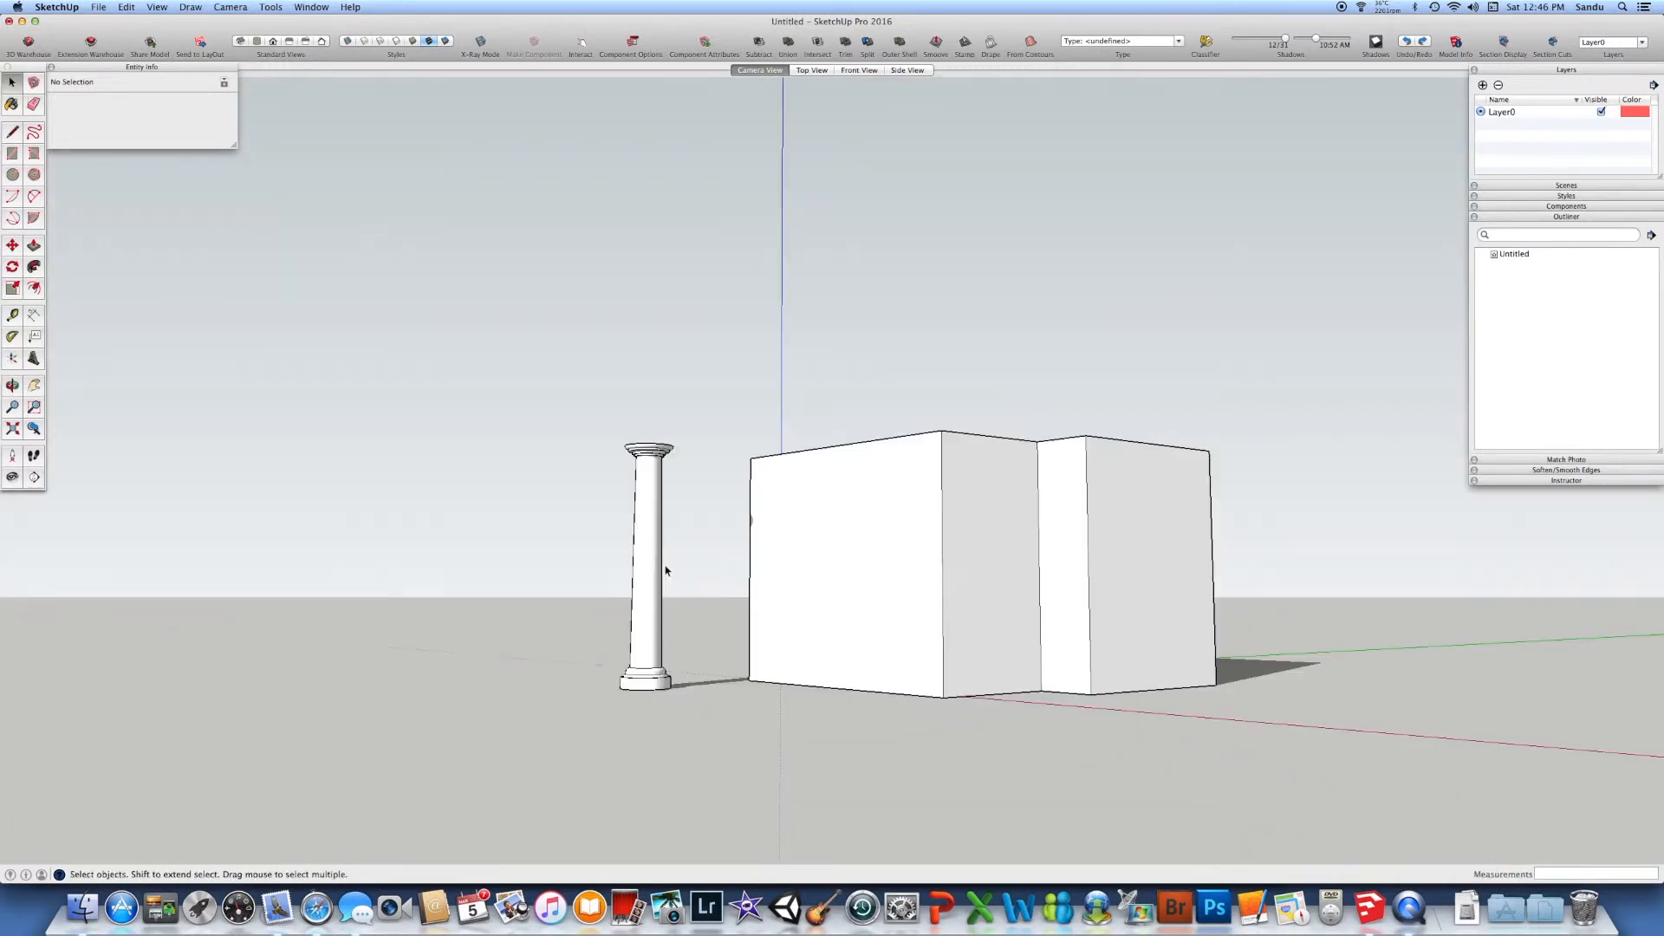
pyautogui.scroll(3, 668, 672)
pyautogui.scroll(-1, 647, 533)
pyautogui.moveTo(520, 353); pyautogui.dragTo(716, 751)
pyautogui.rightClick(640, 641)
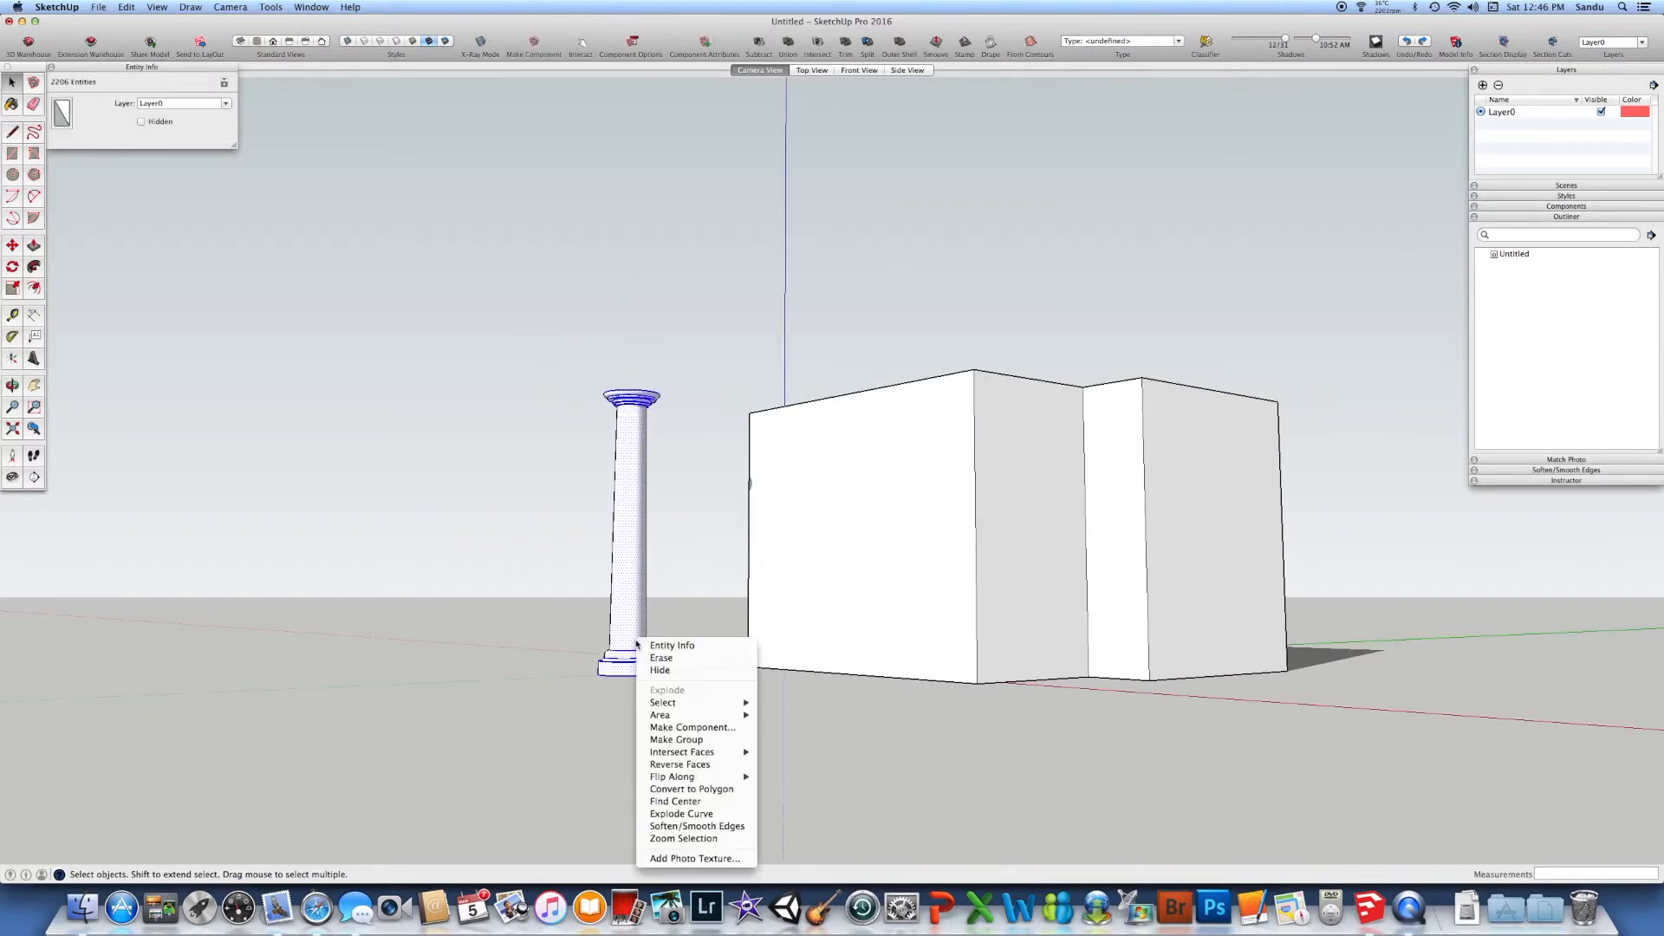
pyautogui.click(699, 726)
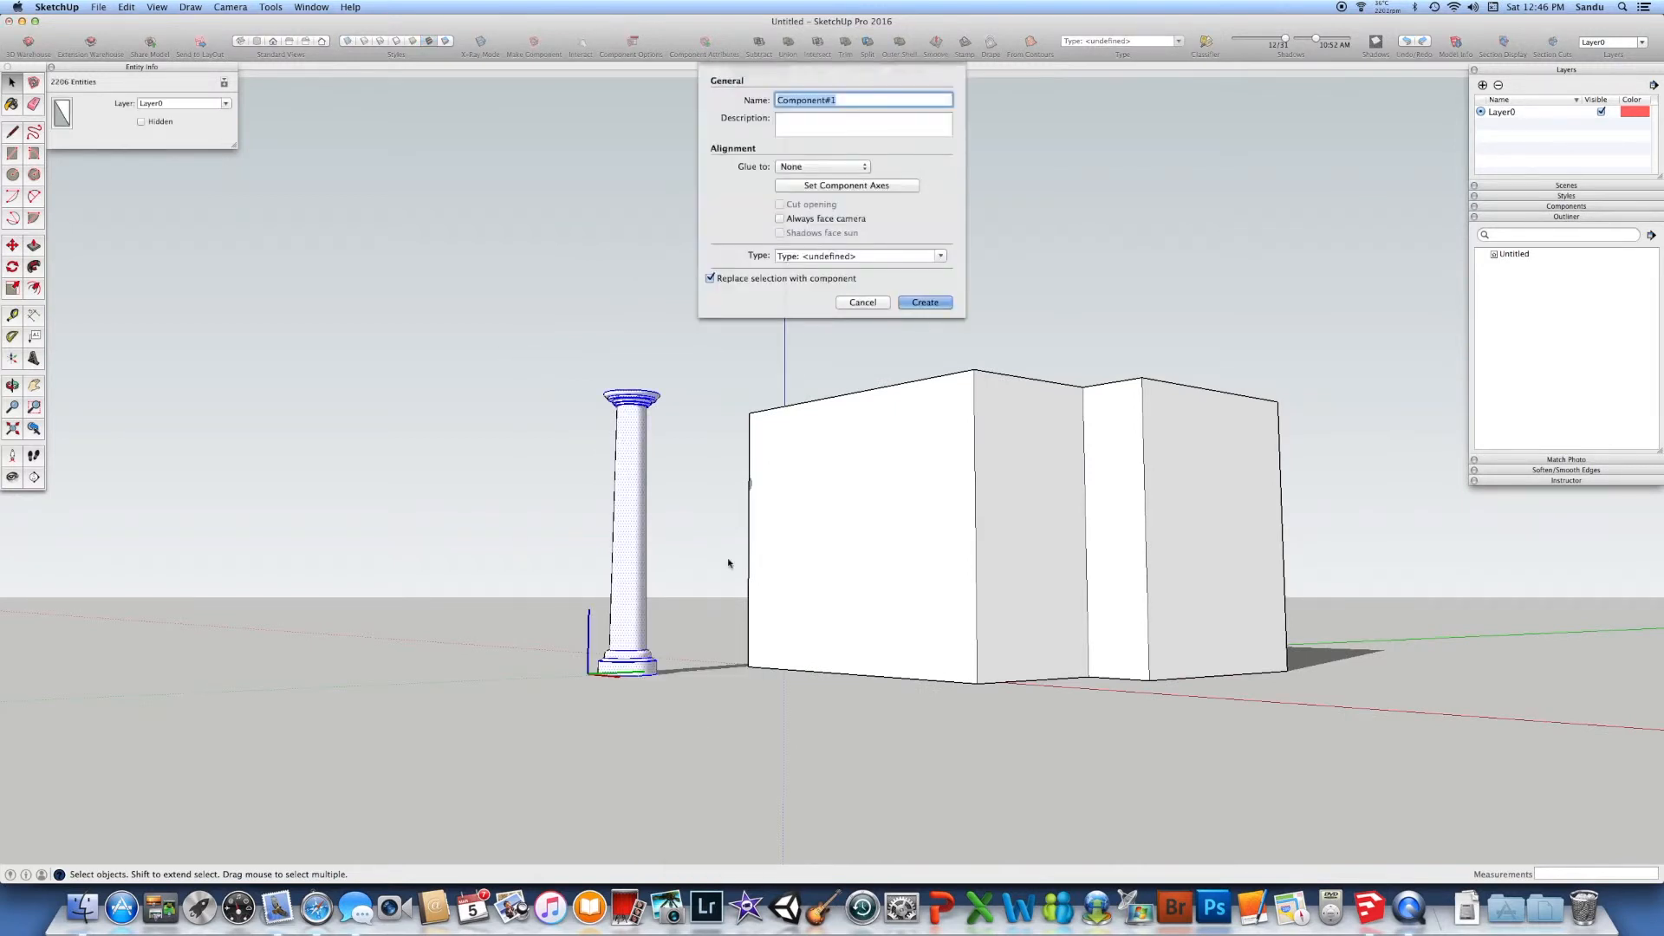
pyautogui.click(924, 302)
# Step: Make the complete connected wall geometry a second component with the default settings
pyautogui.moveTo(852, 694); pyautogui.dragTo(809, 543, button='middle')
pyautogui.scroll(-3, 783, 535)
pyautogui.tripleClick(1023, 604)
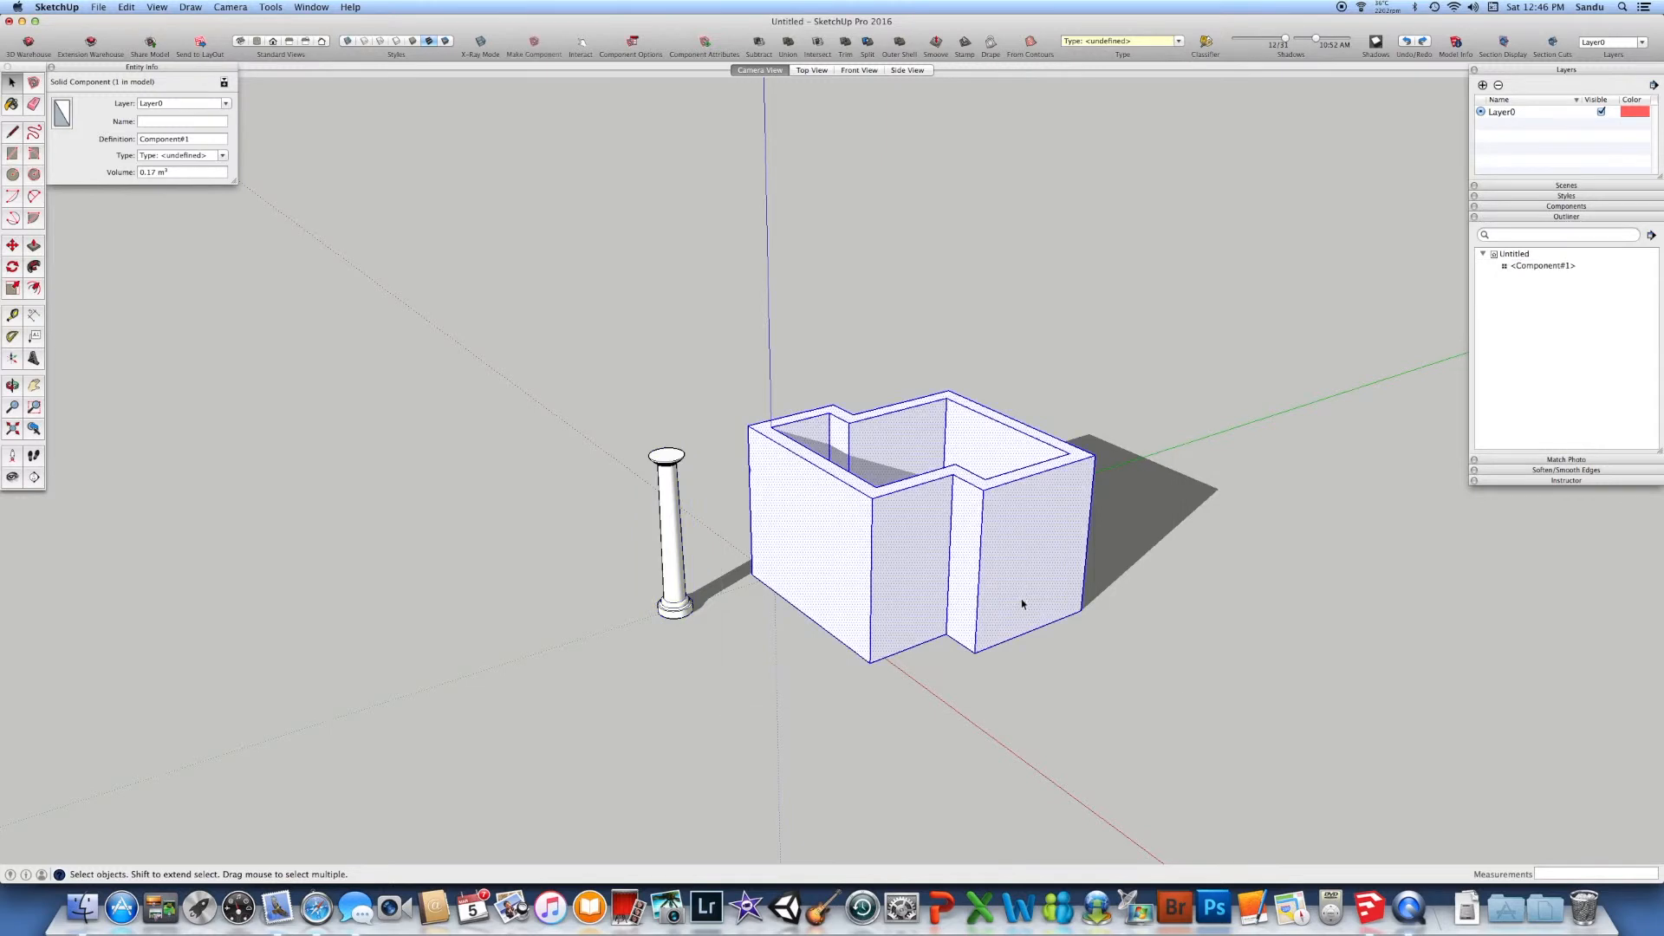
pyautogui.rightClick(1023, 604)
pyautogui.click(1066, 673)
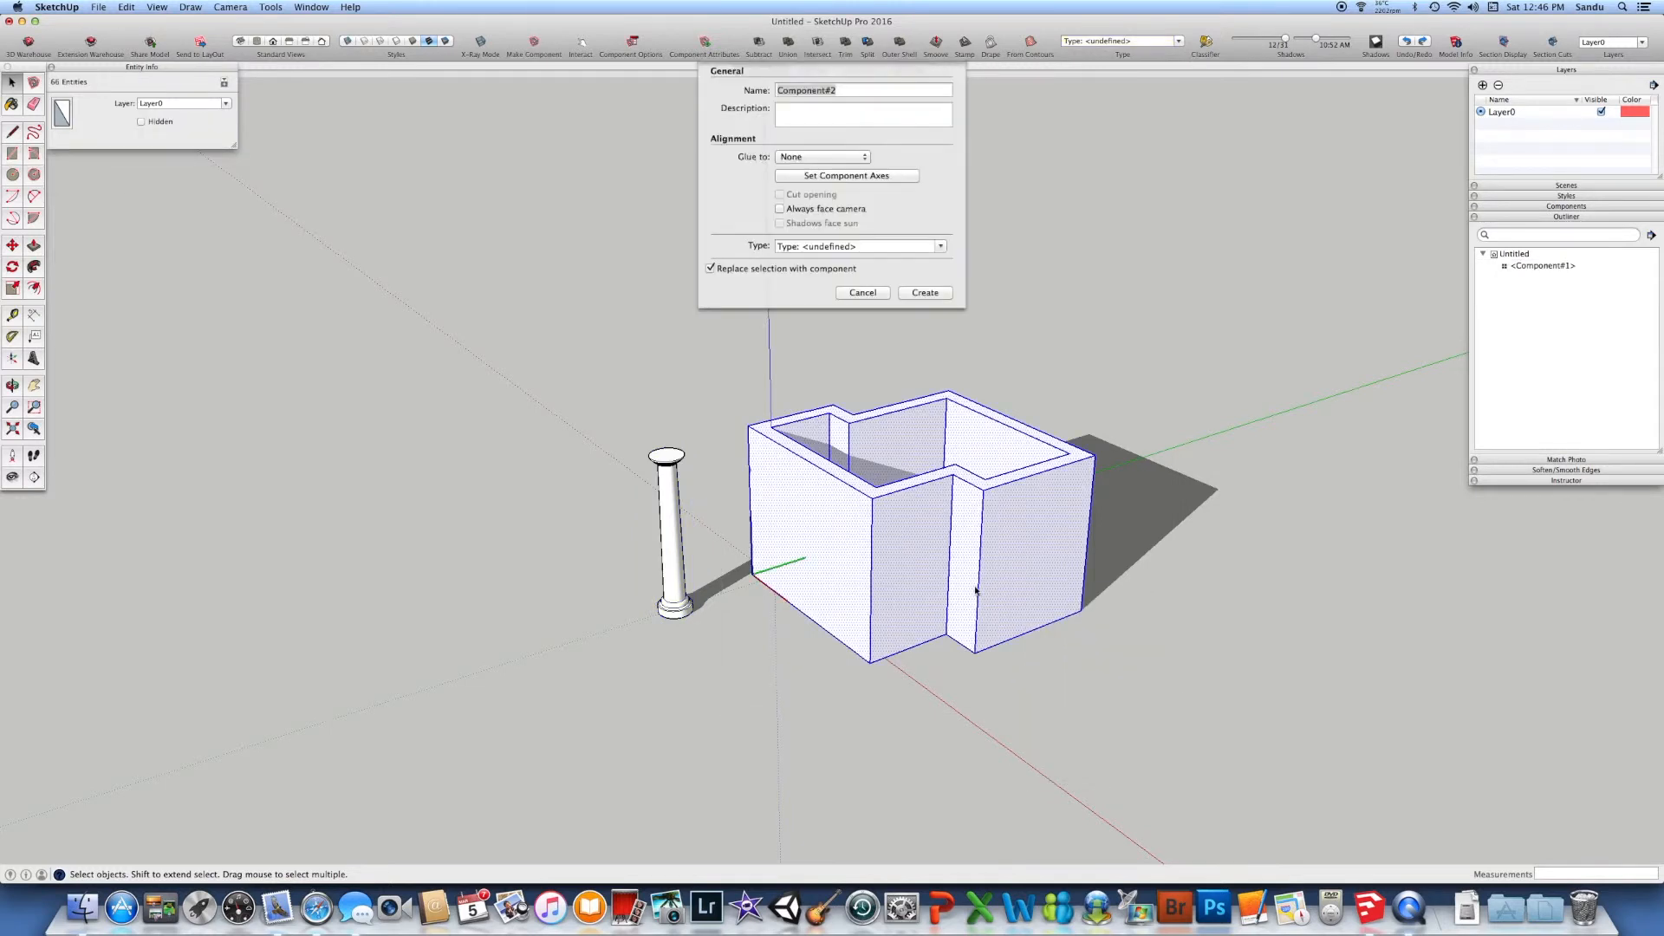
pyautogui.click(923, 294)
# Step: Move the column component about 3.30 m so it stands at the outer base corner of the walls
pyautogui.moveTo(601, 397); pyautogui.dragTo(737, 661)
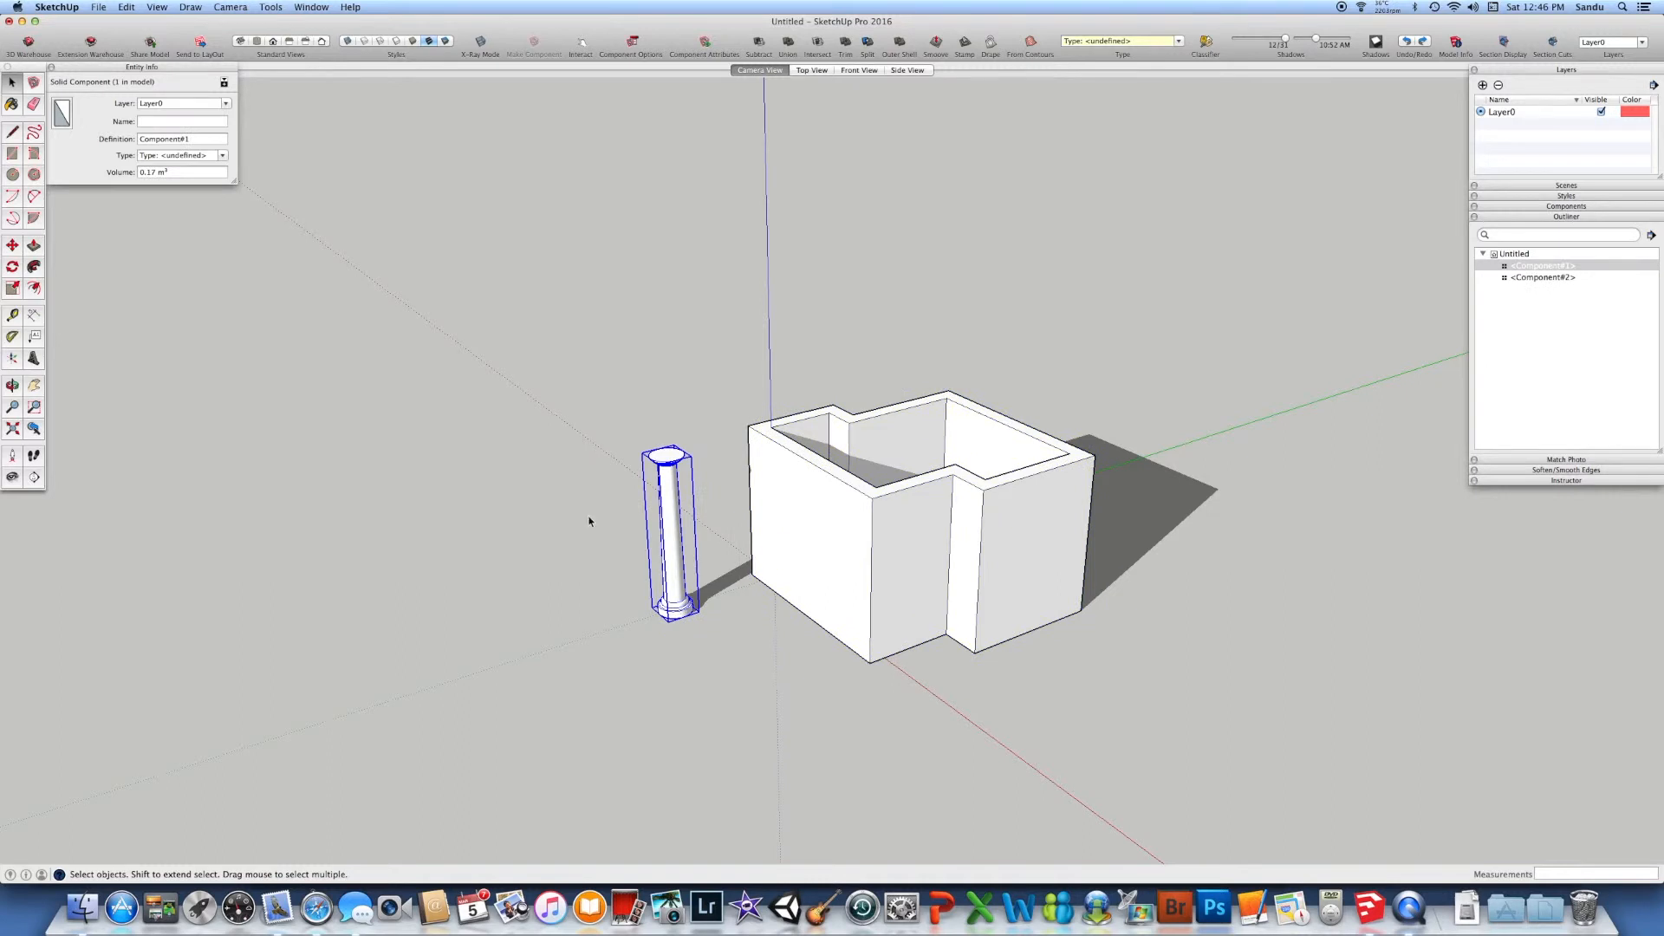
pyautogui.scroll(2, 642, 568)
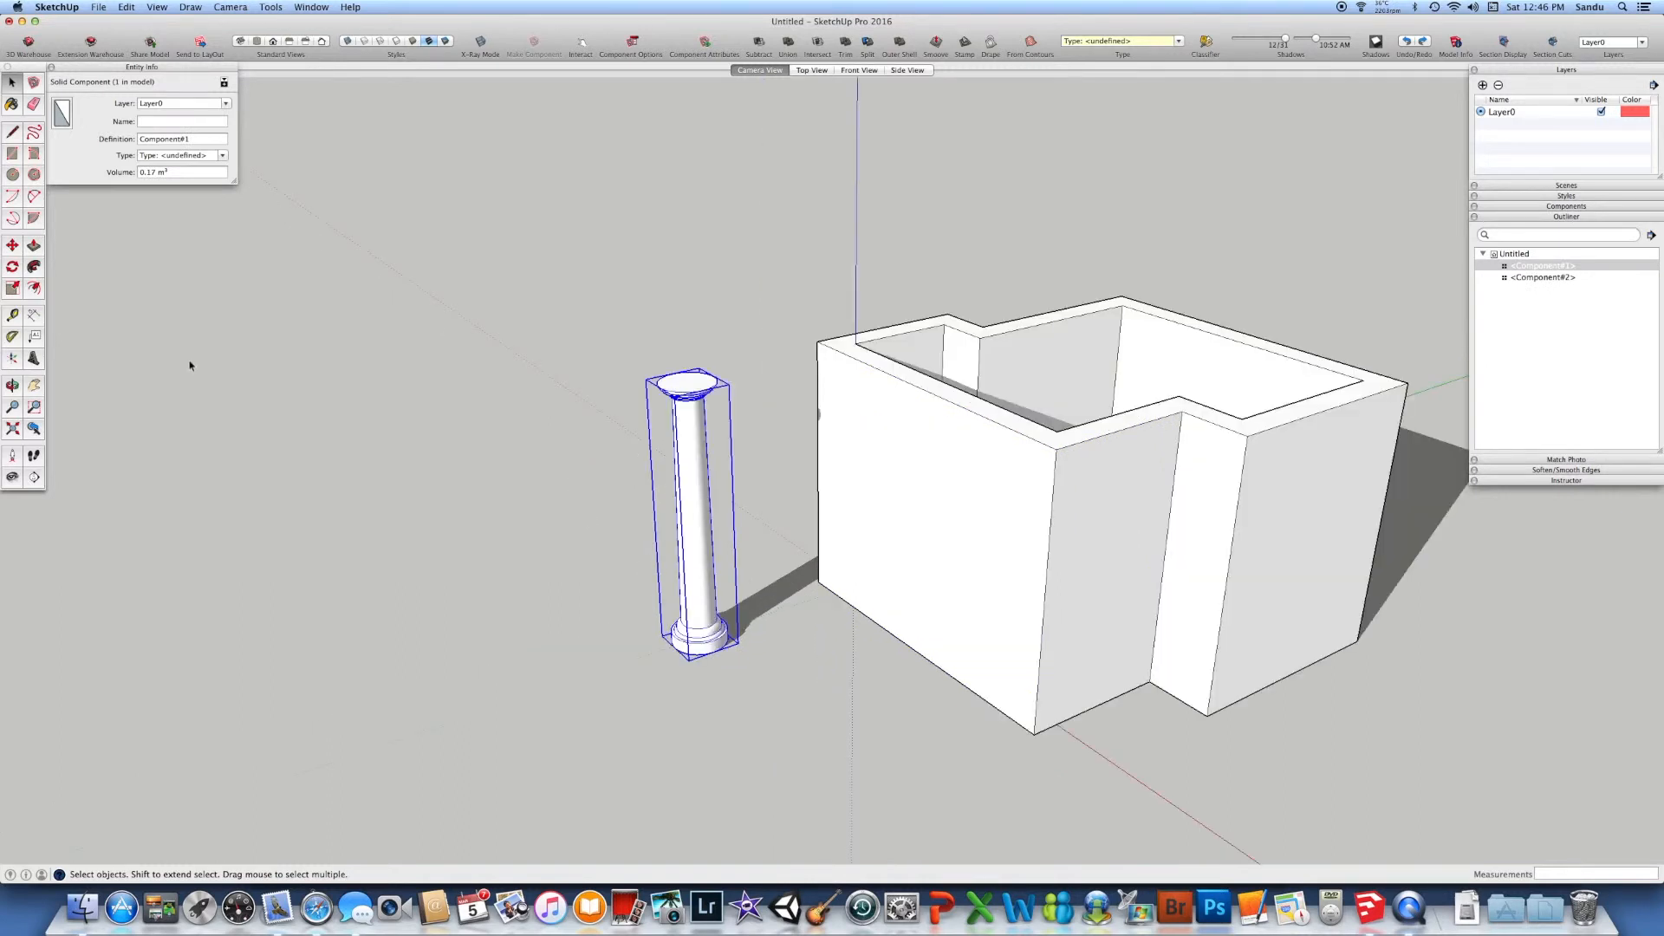
pyautogui.press('m')
pyautogui.scroll(4, 705, 666)
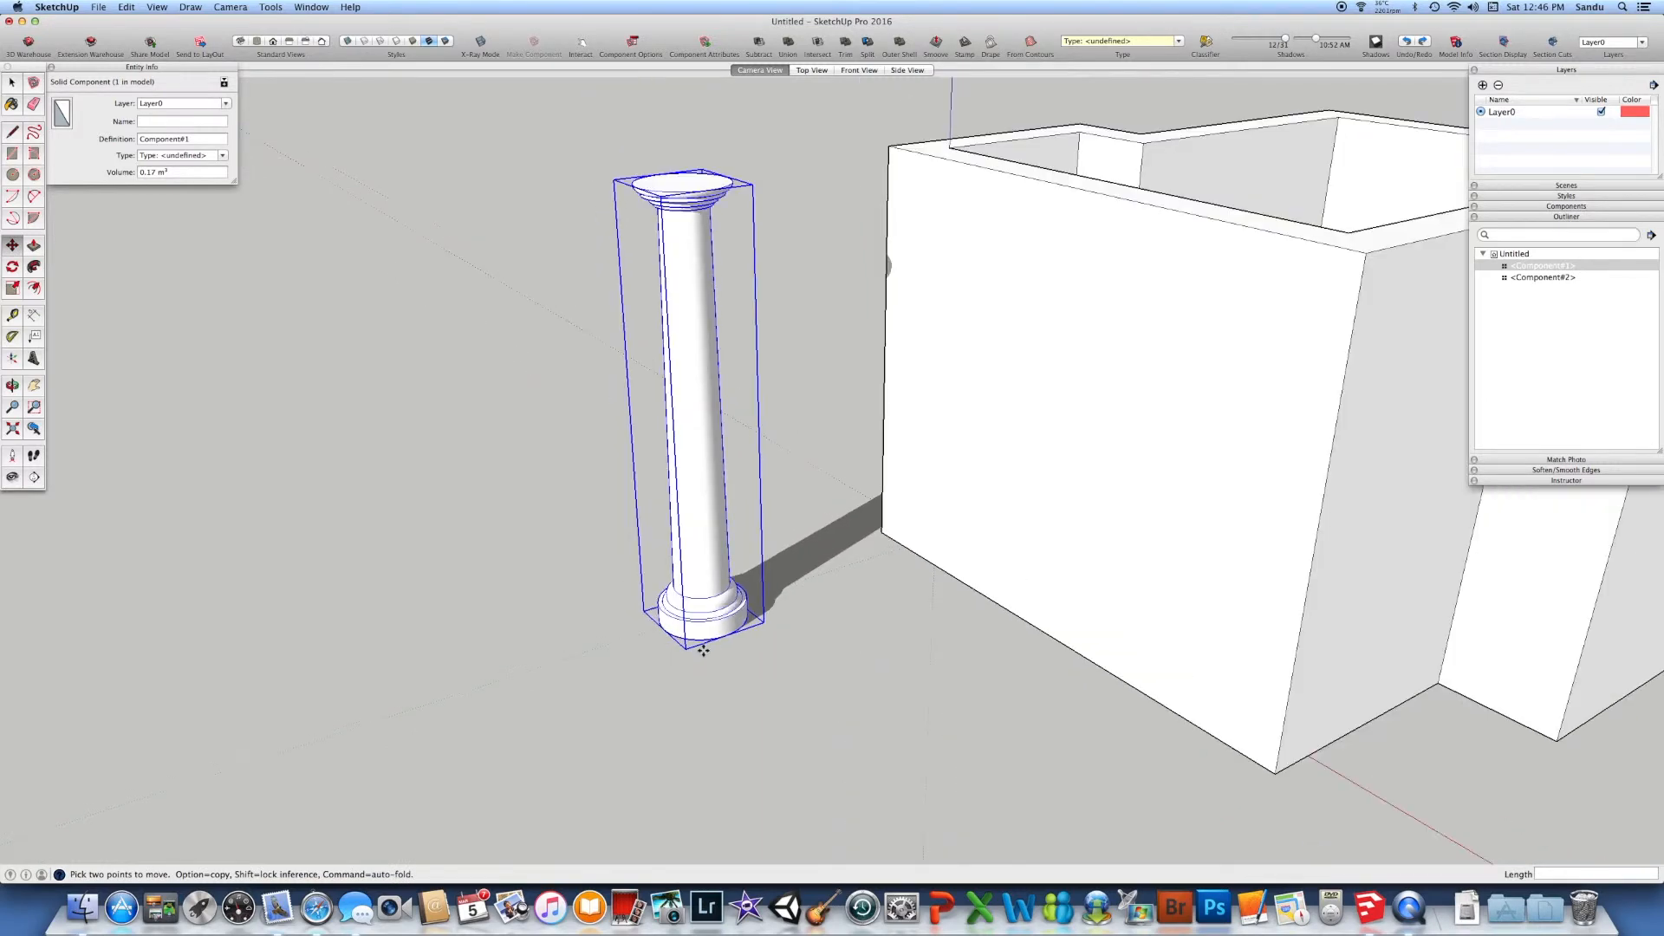
pyautogui.moveTo(730, 638); pyautogui.dragTo(1095, 707, button='middle')
pyautogui.click(854, 686)
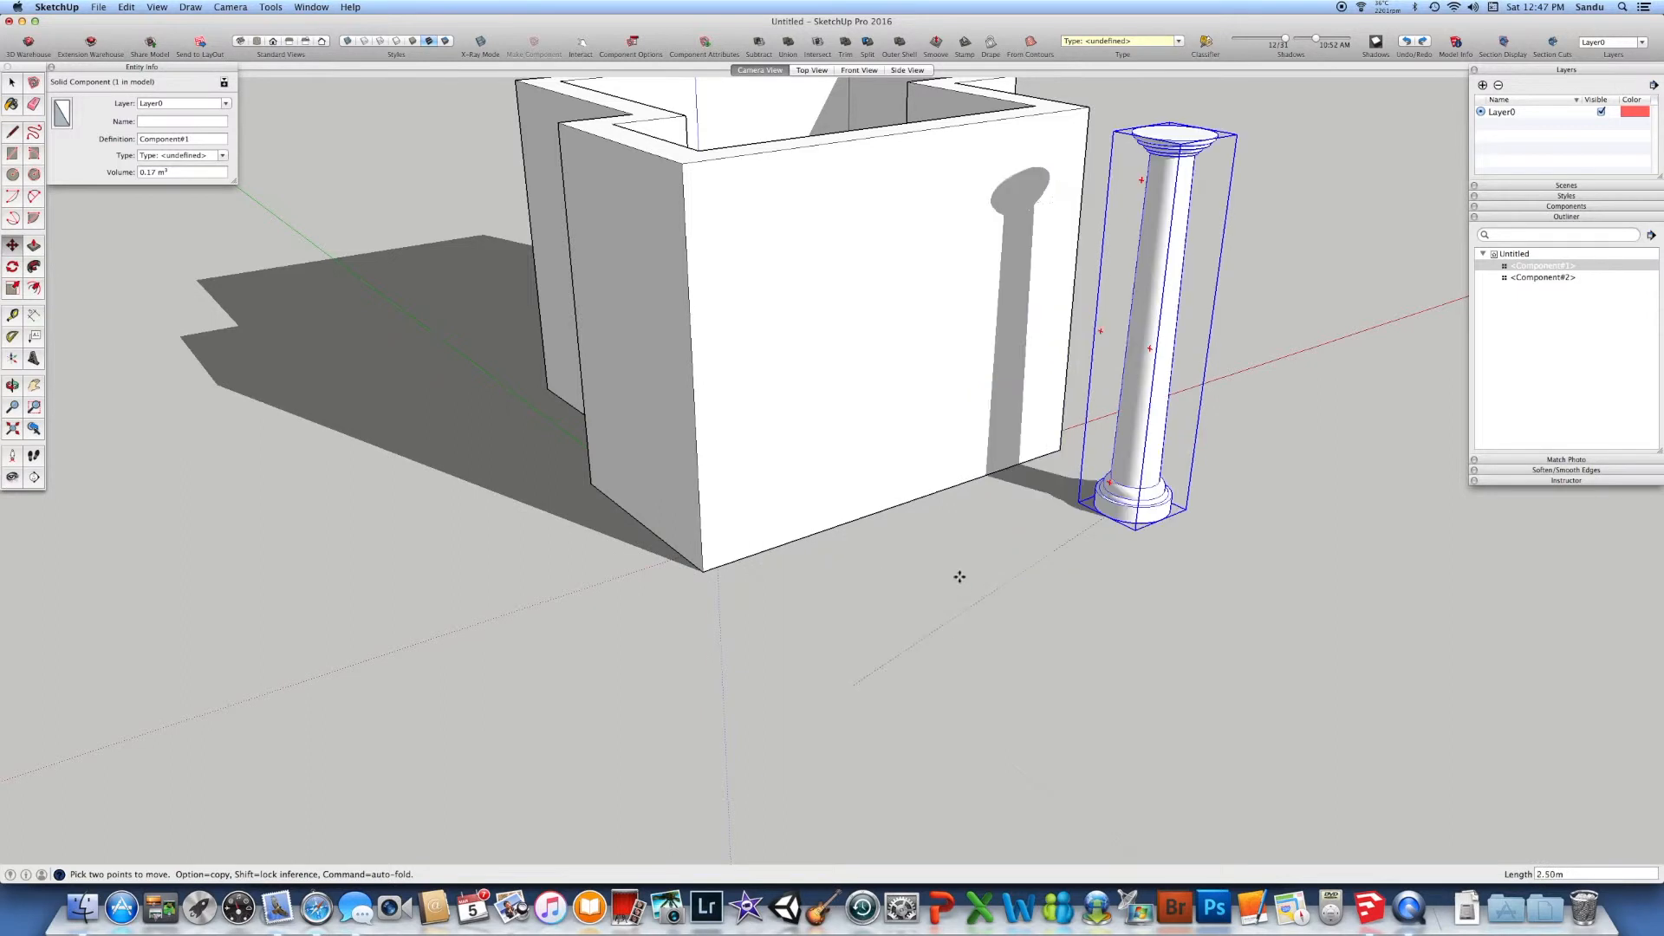
pyautogui.moveTo(643, 620); pyautogui.dragTo(1074, 520, button='middle')
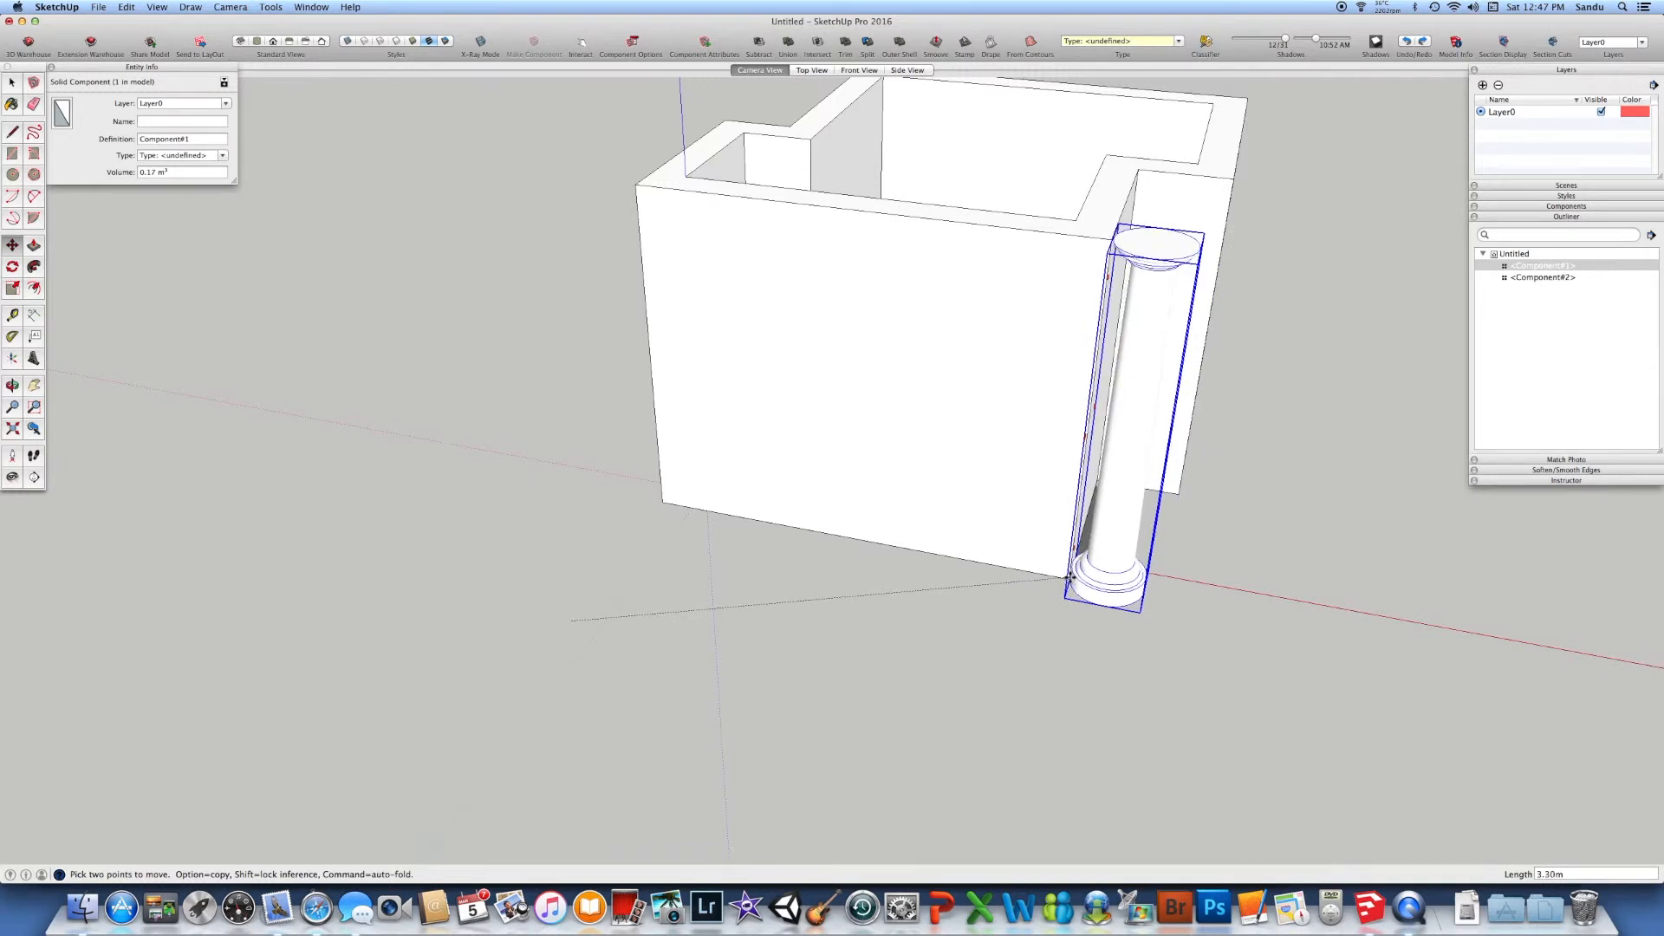
pyautogui.click(1070, 575)
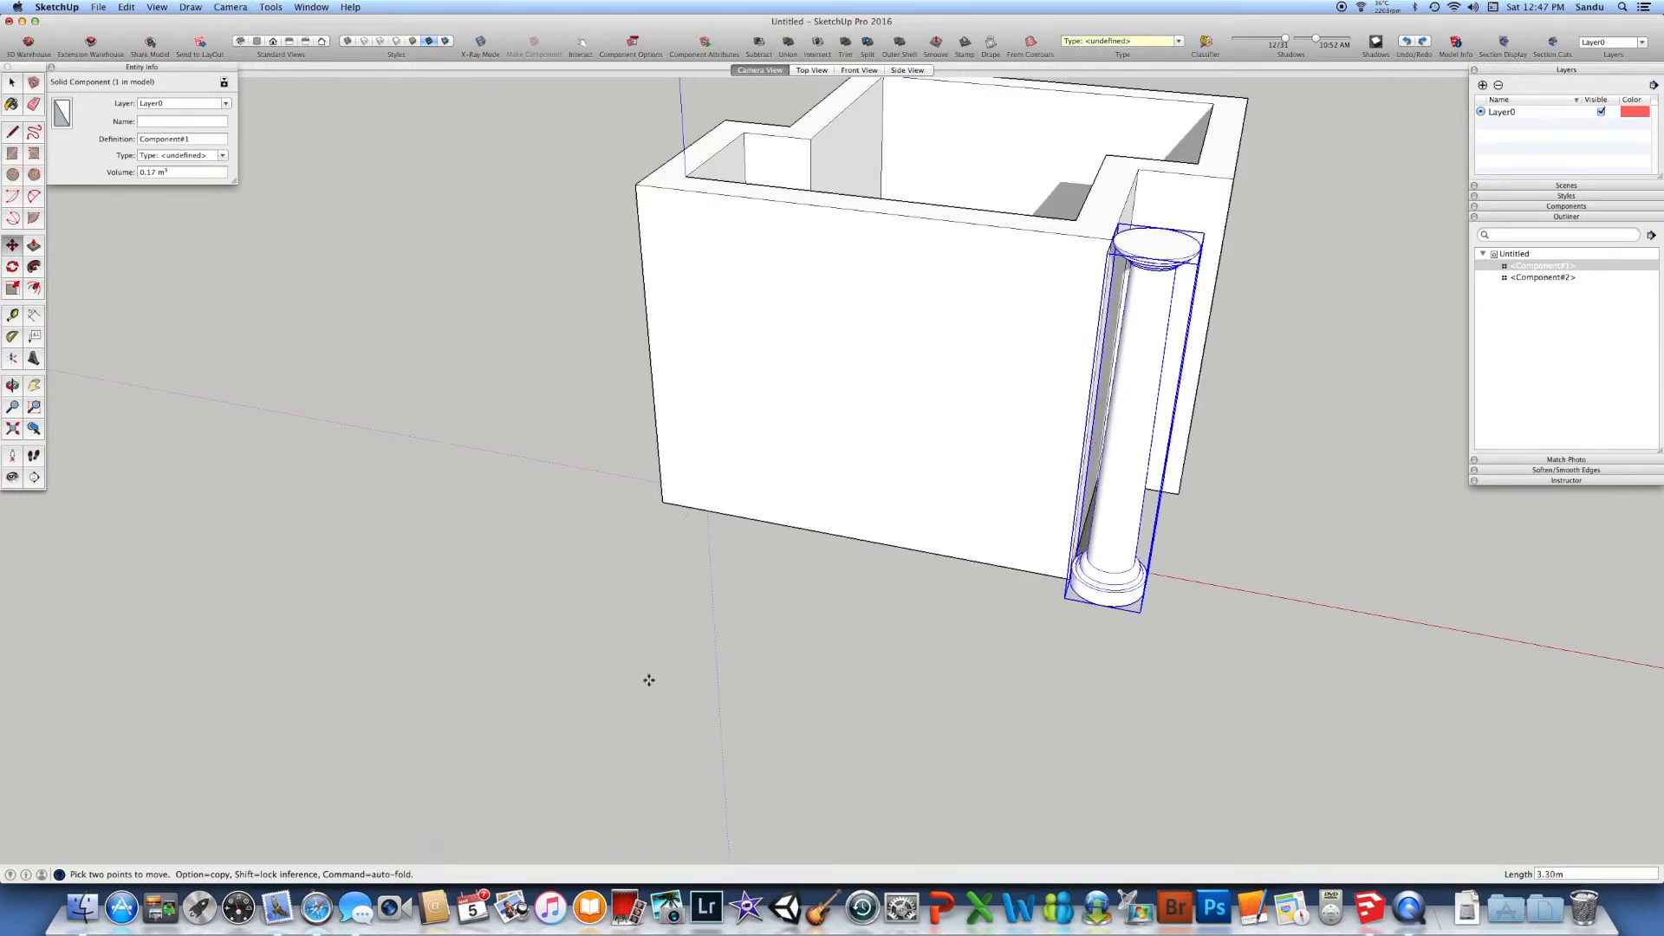
# Step: Move the column 1 m along the red axis, away from the wall corner
pyautogui.click(693, 670)
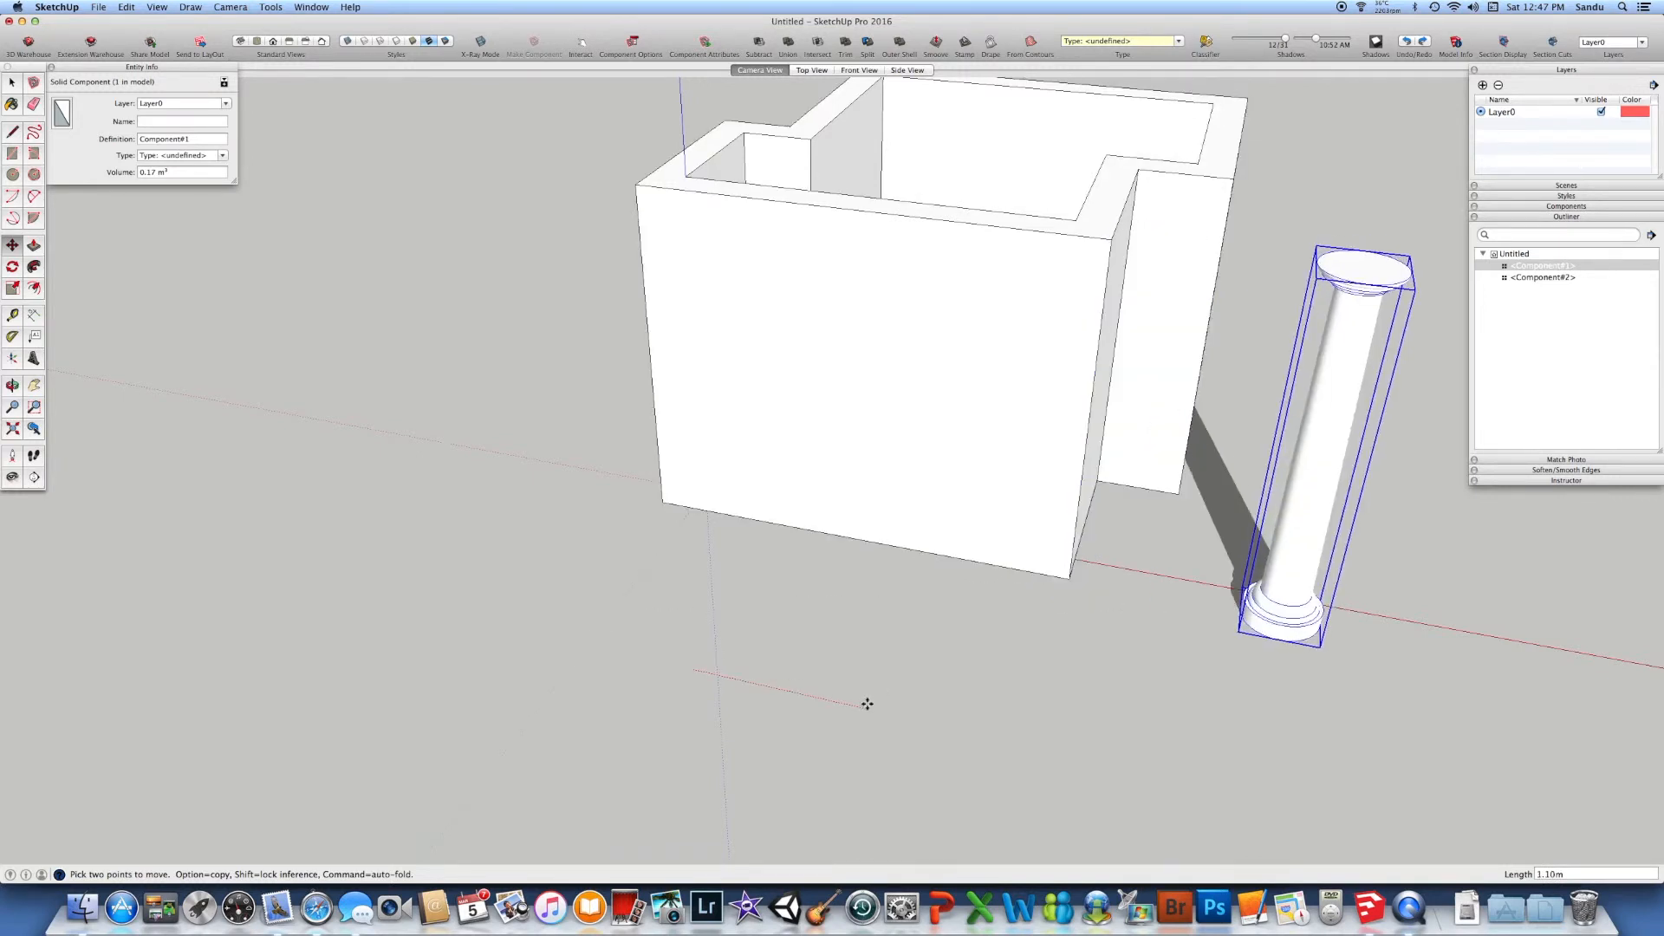
pyautogui.write('1')
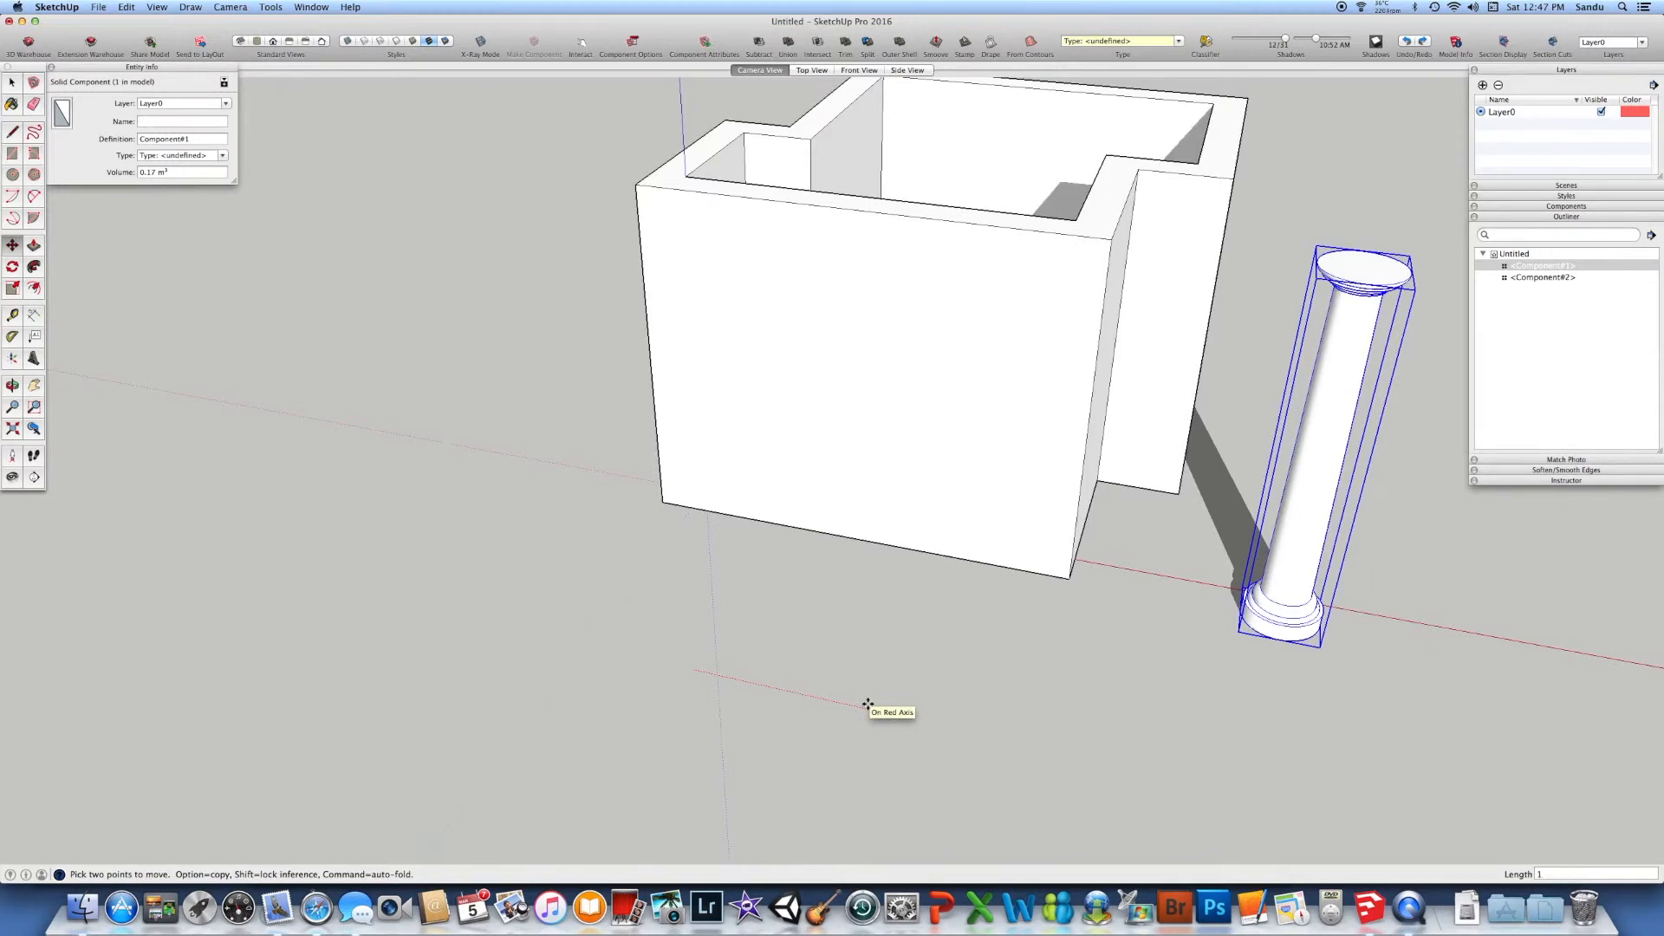
pyautogui.press('Return')
pyautogui.moveTo(784, 650); pyautogui.dragTo(624, 454, button='middle')
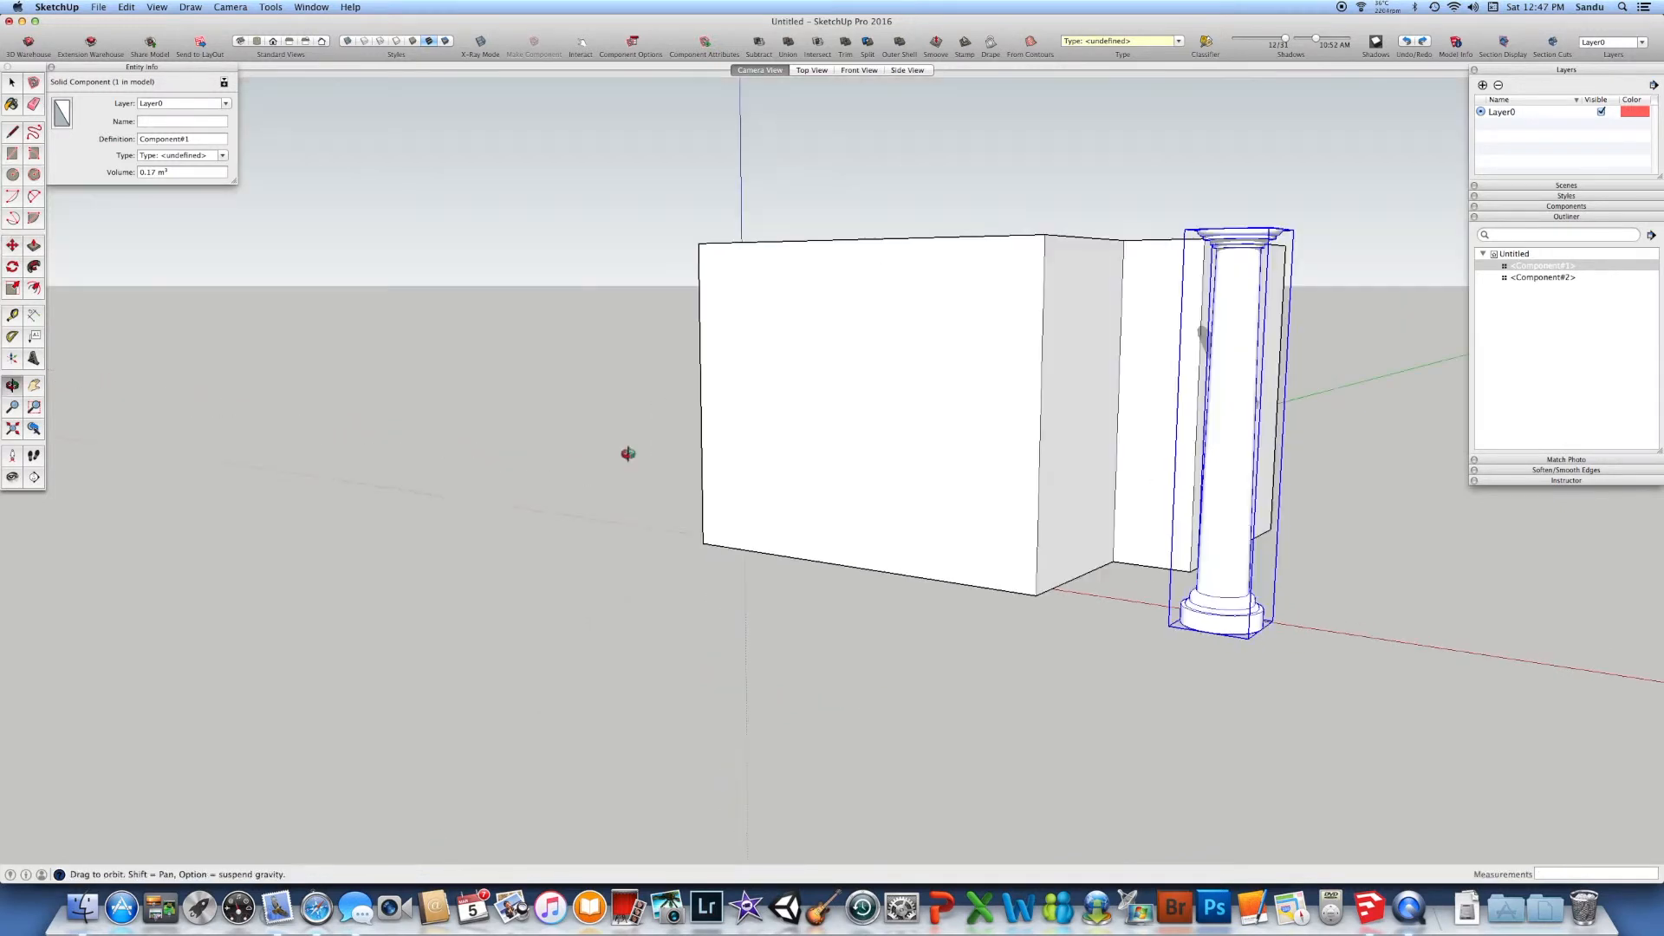
pyautogui.moveTo(996, 551); pyautogui.dragTo(946, 592, button='middle')
pyautogui.moveTo(1027, 479); pyautogui.dragTo(1057, 498, button='middle')
pyautogui.press('space')
# Step: Copy the column component about 1.26 m along the green axis and multiply the copy x3 to form a row before the walls
pyautogui.moveTo(798, 494); pyautogui.dragTo(889, 687, button='middle')
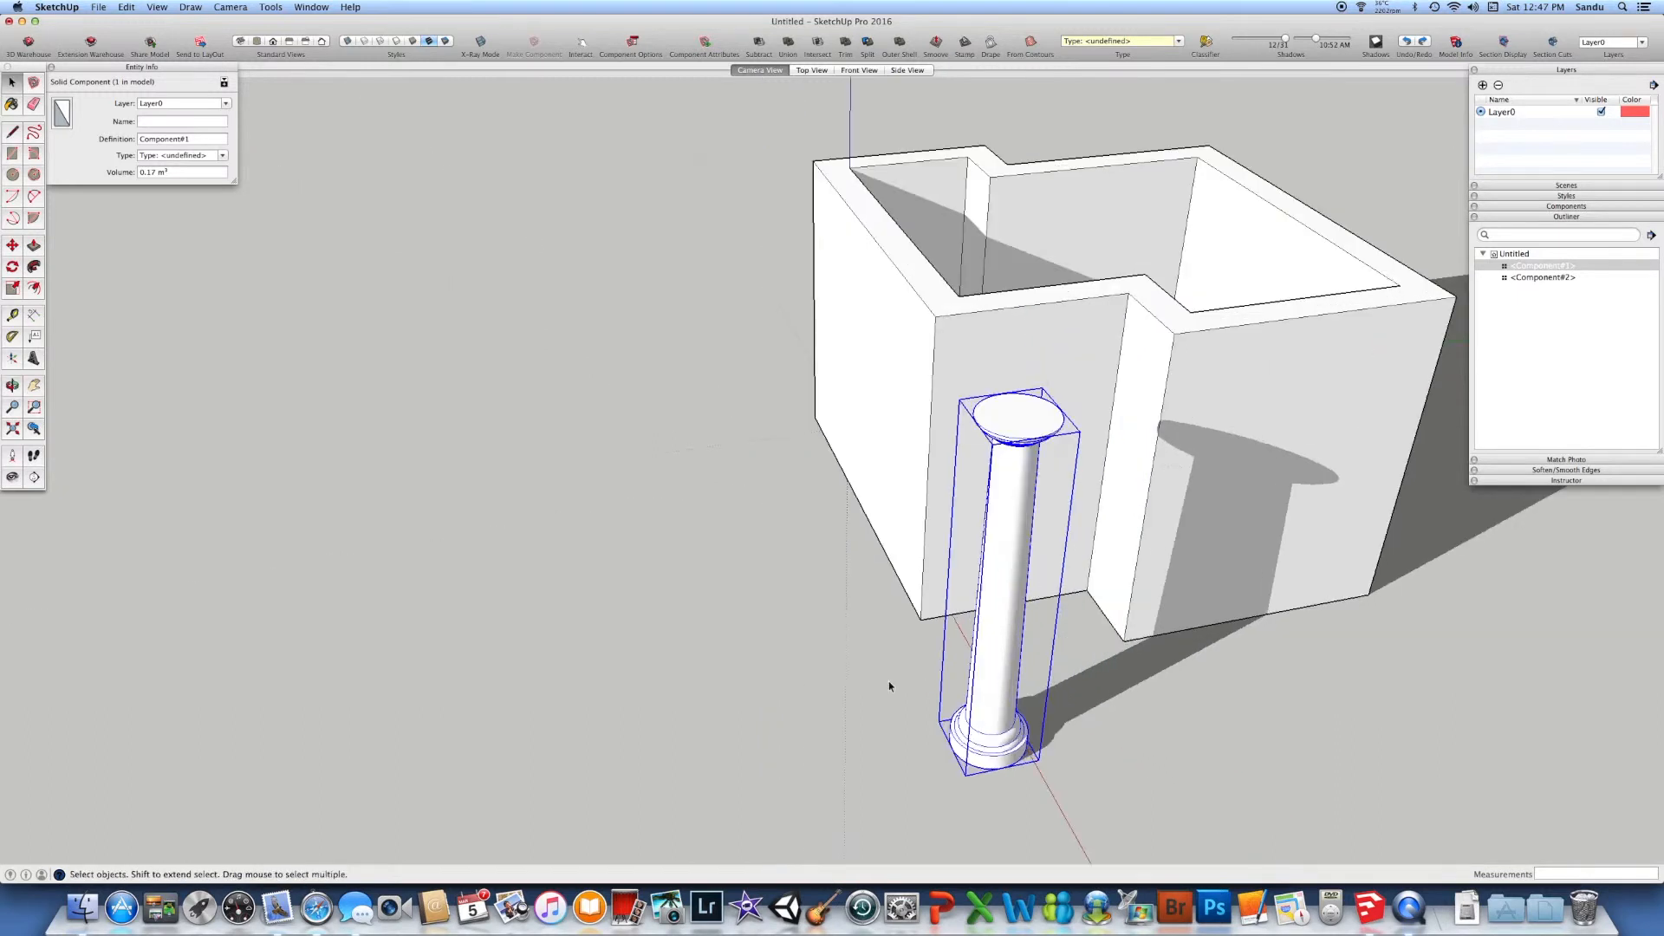
pyautogui.press('m')
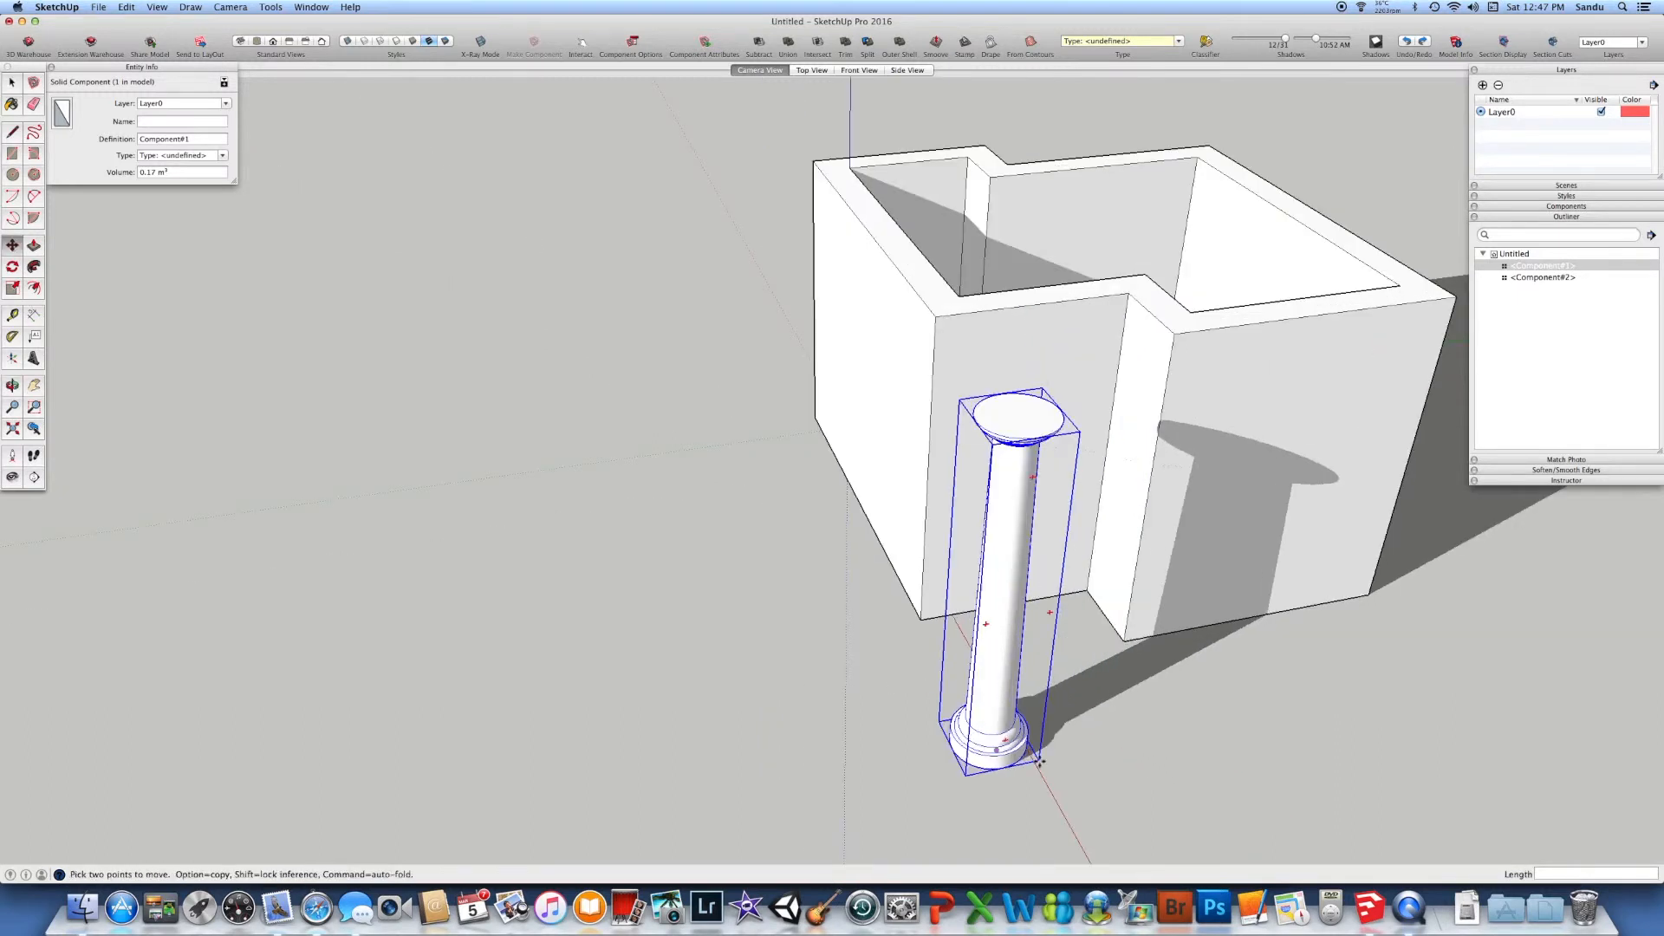
pyautogui.click(1032, 762)
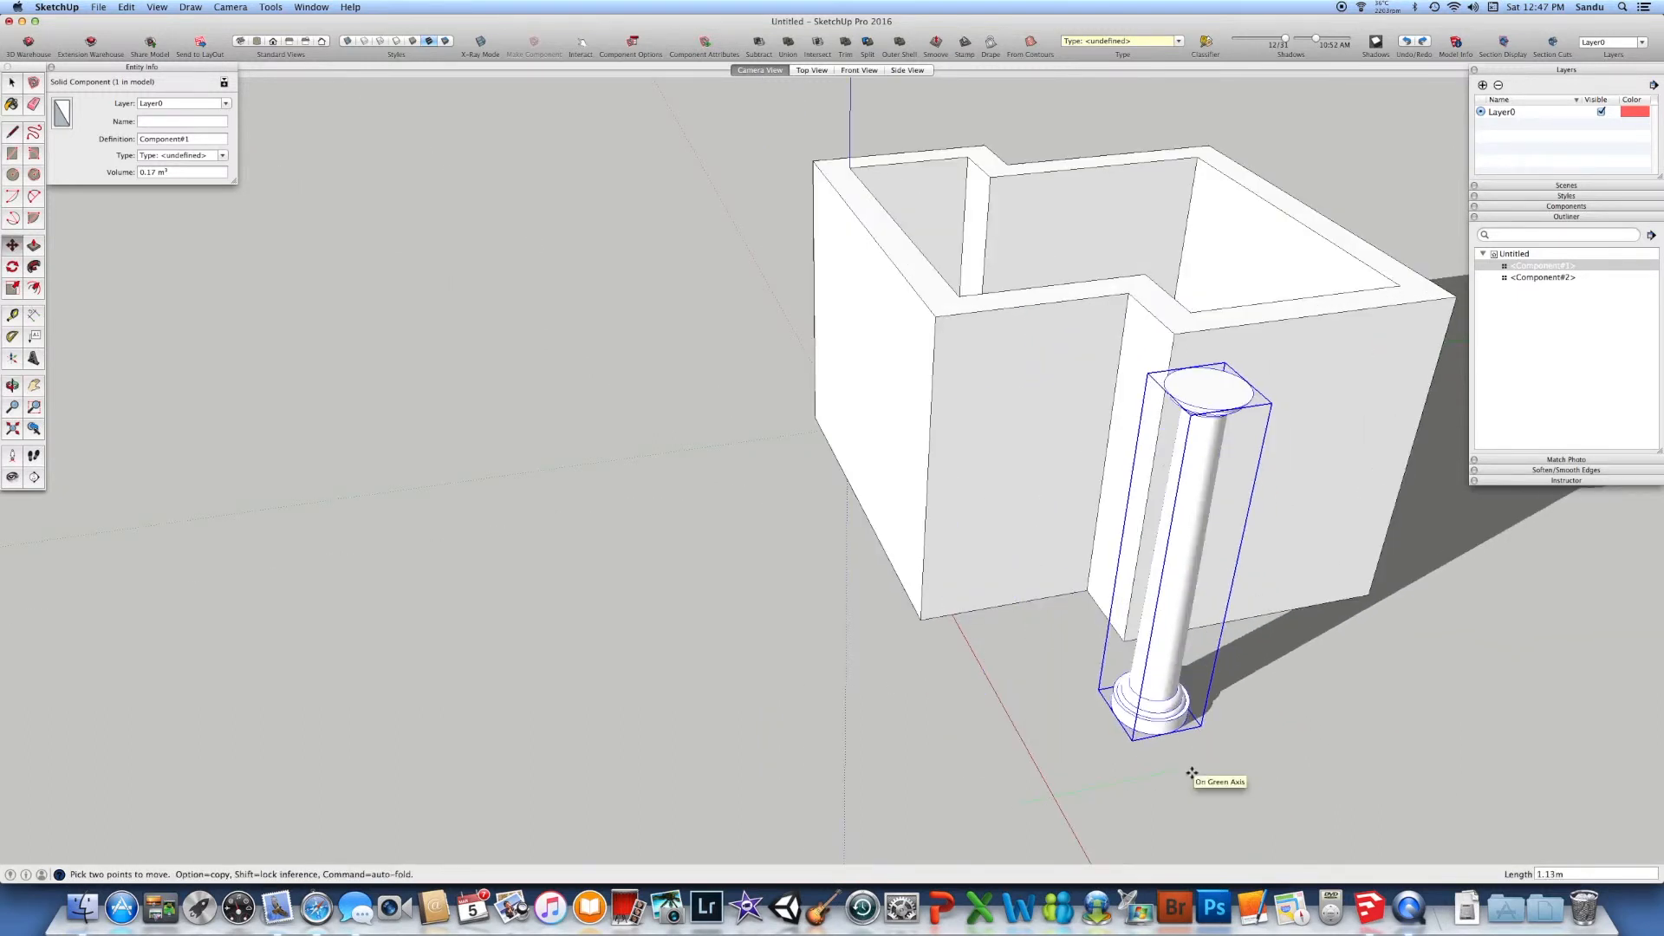
pyautogui.press('alt')
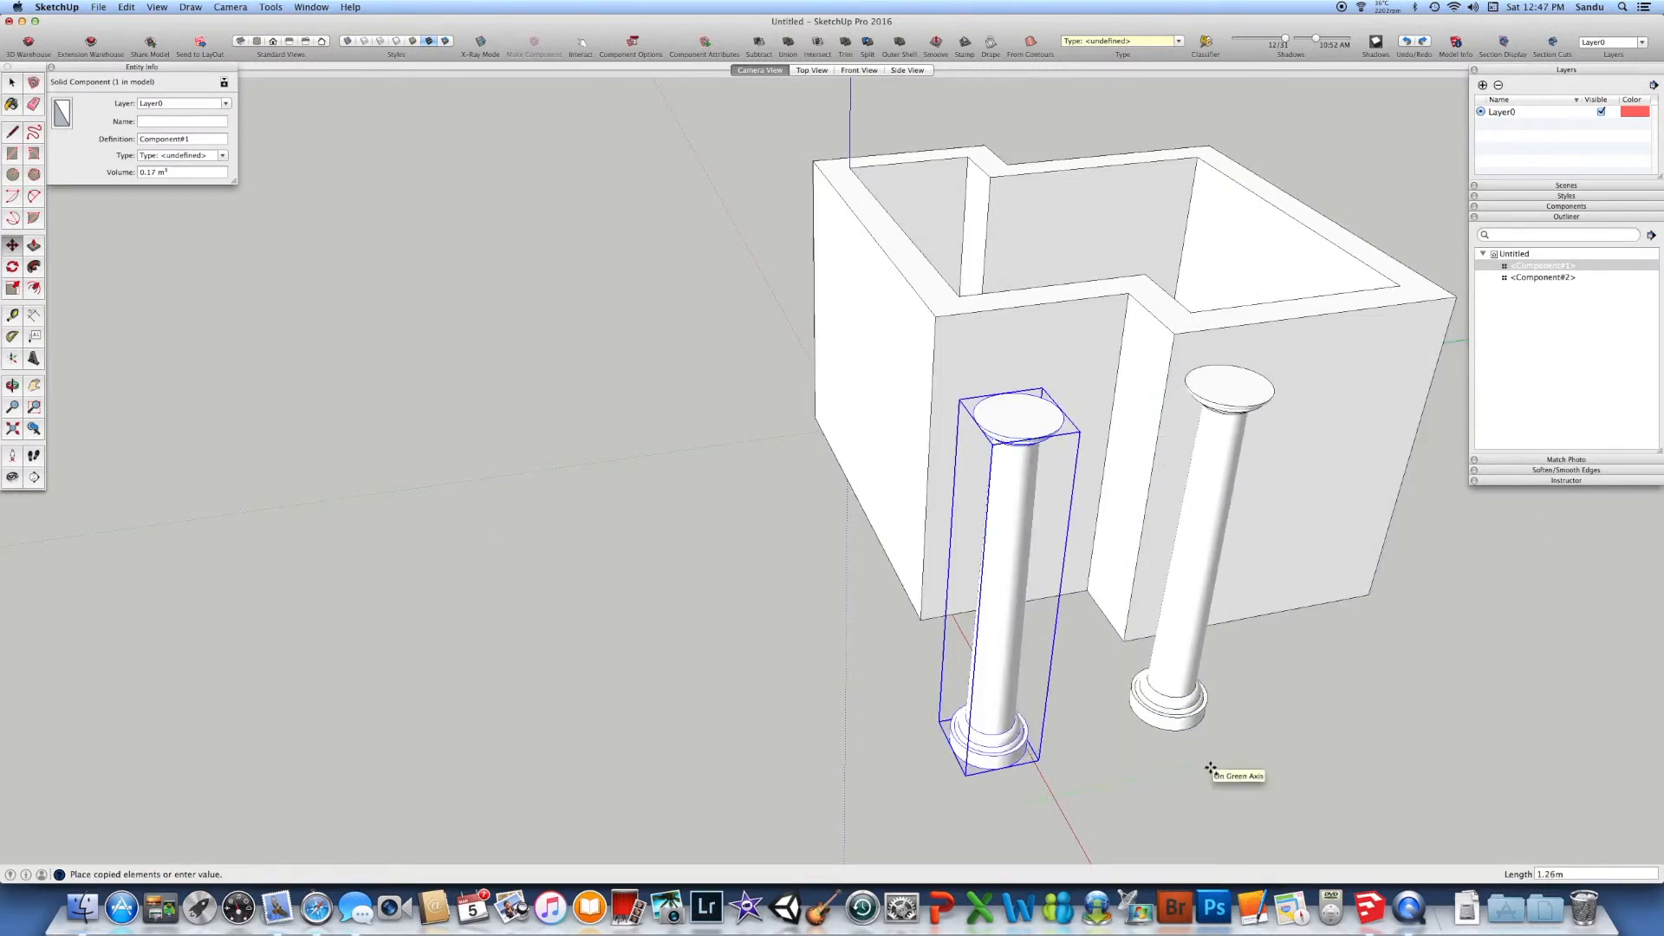
pyautogui.click(1211, 768)
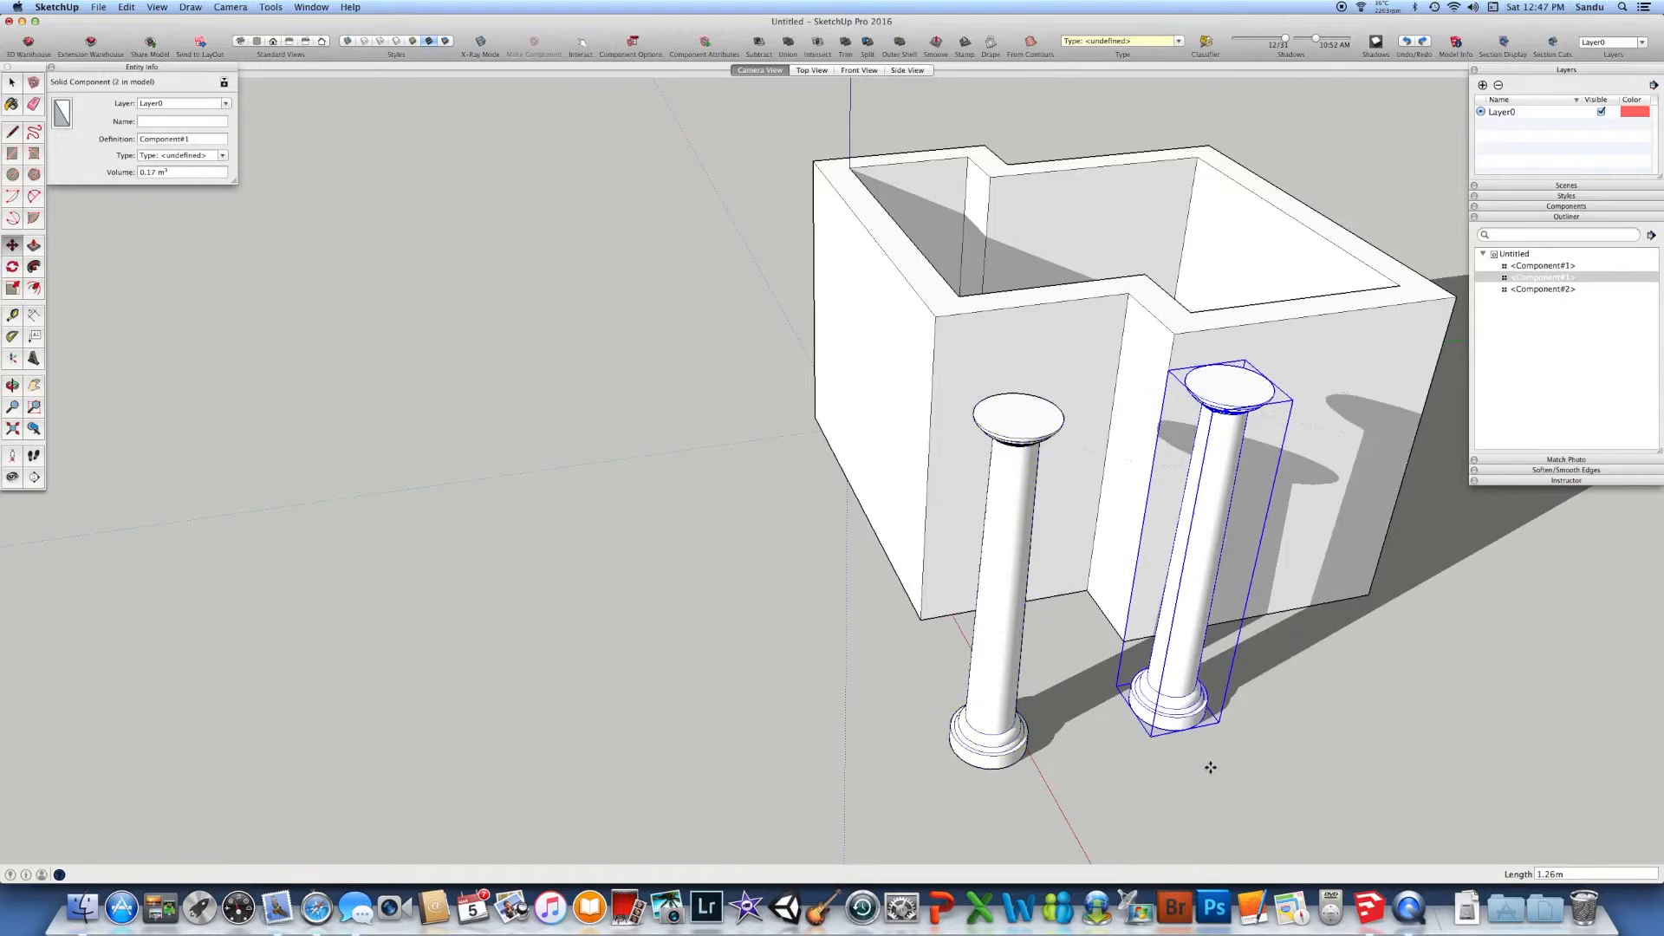
pyautogui.write('33')
pyautogui.press('Return')
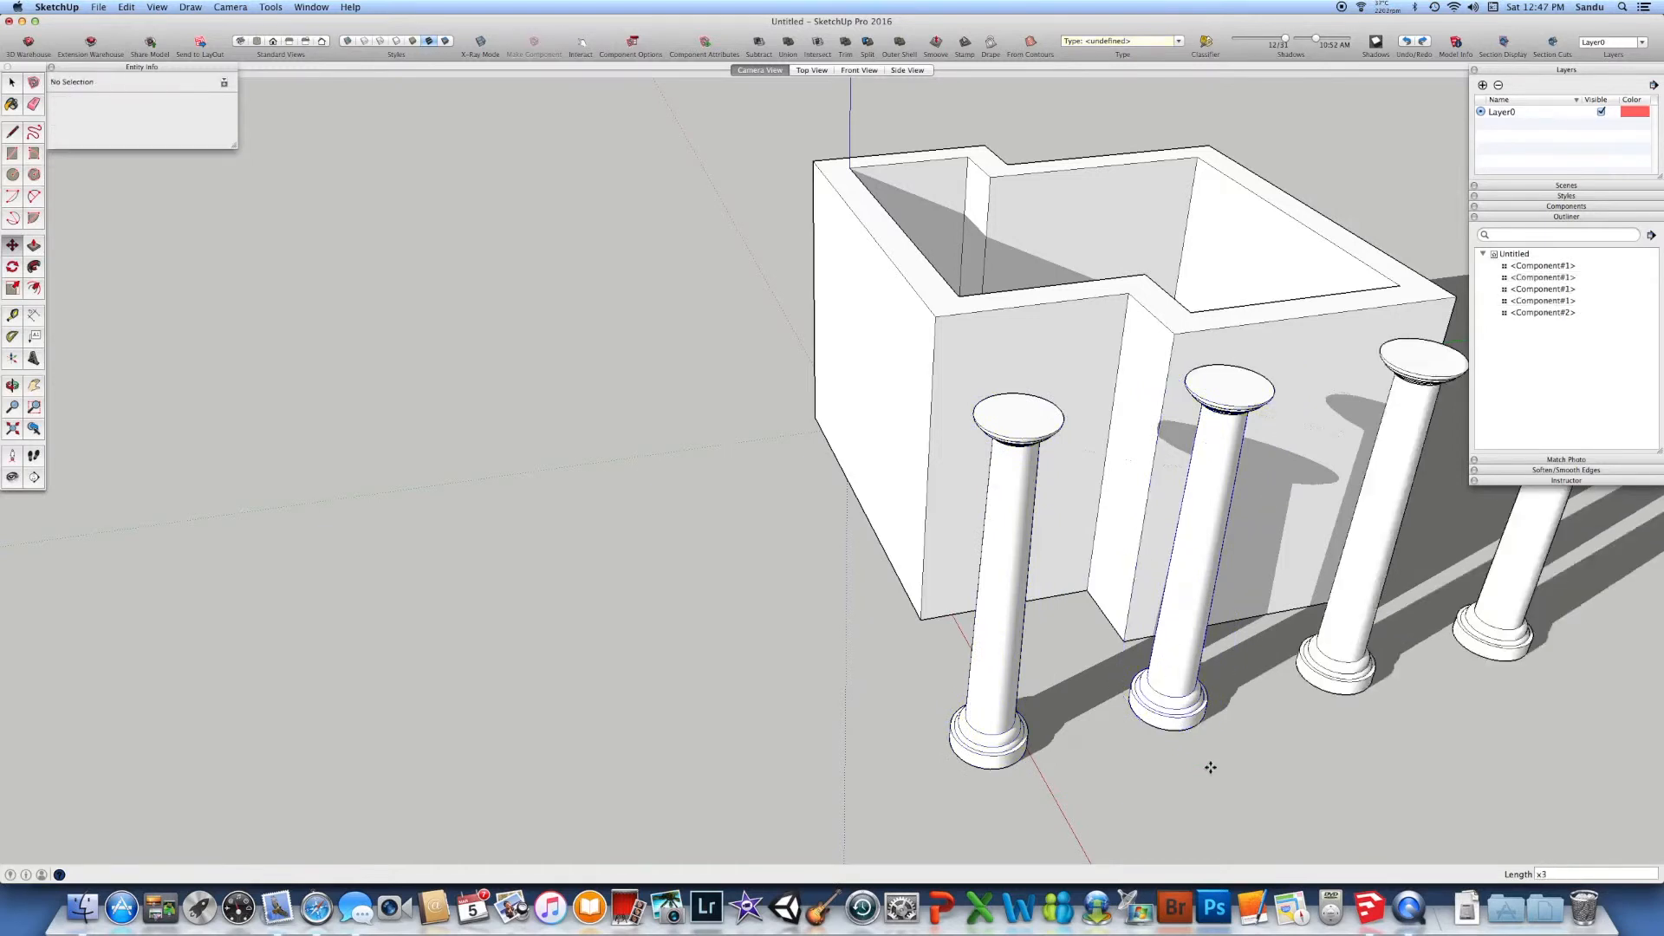
# Step: Open the first column component in the row for editing
pyautogui.scroll(-5, 1126, 727)
pyautogui.moveTo(1127, 727); pyautogui.dragTo(1013, 594, button='middle')
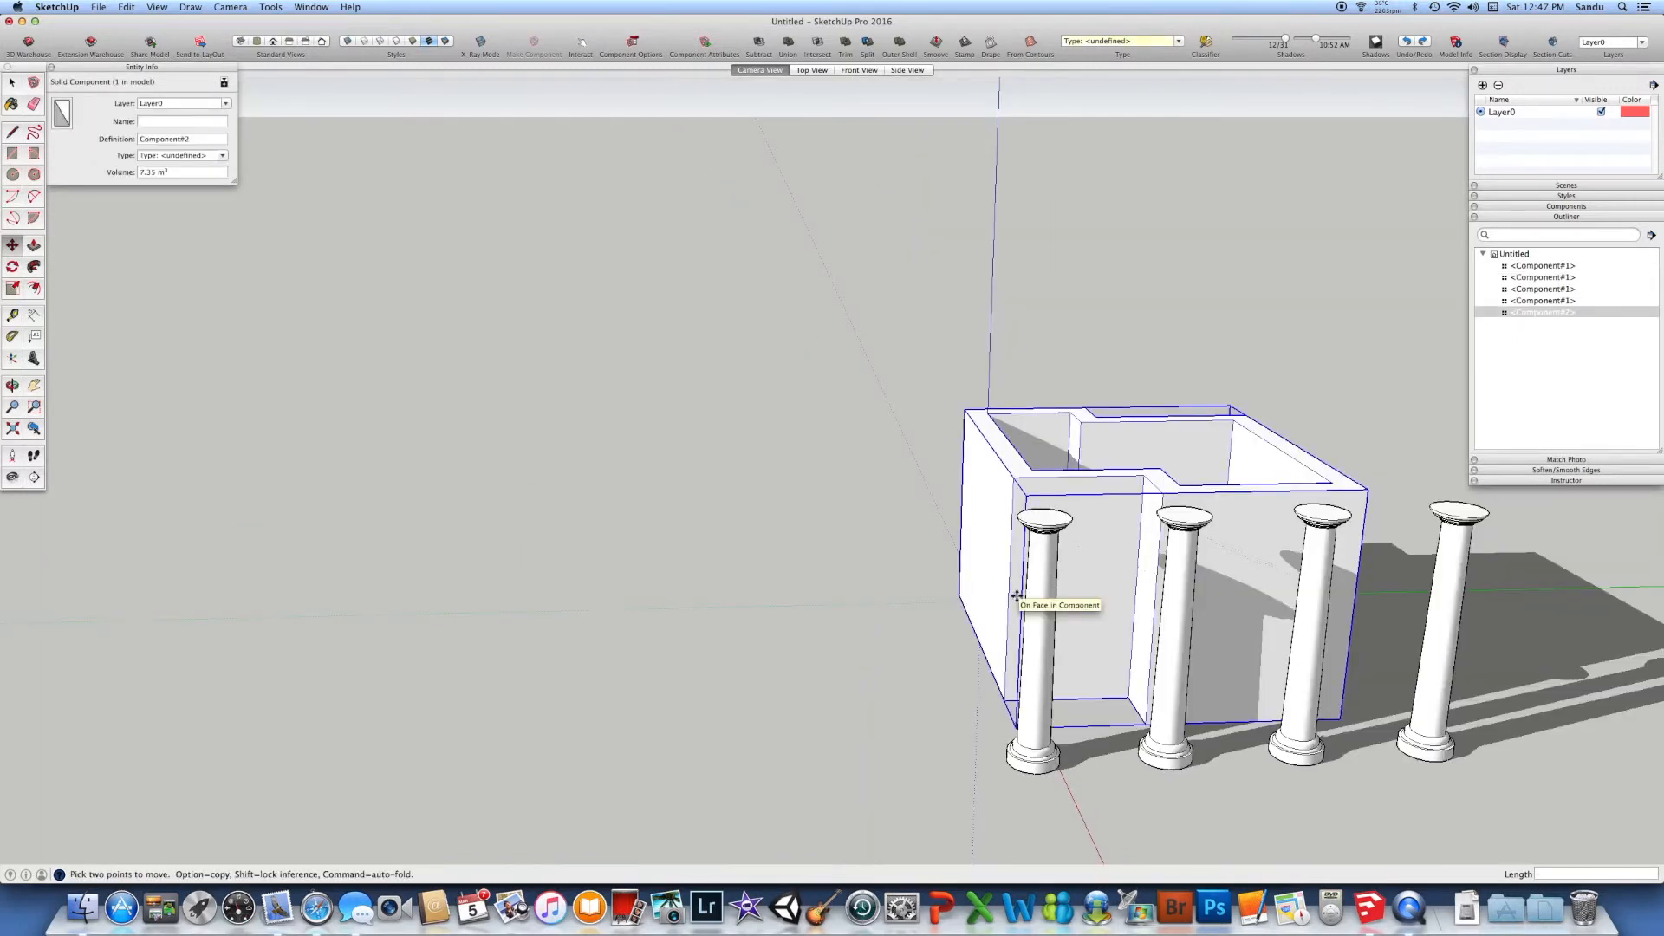
pyautogui.moveTo(1009, 536); pyautogui.dragTo(939, 513, button='middle')
pyautogui.press('m')
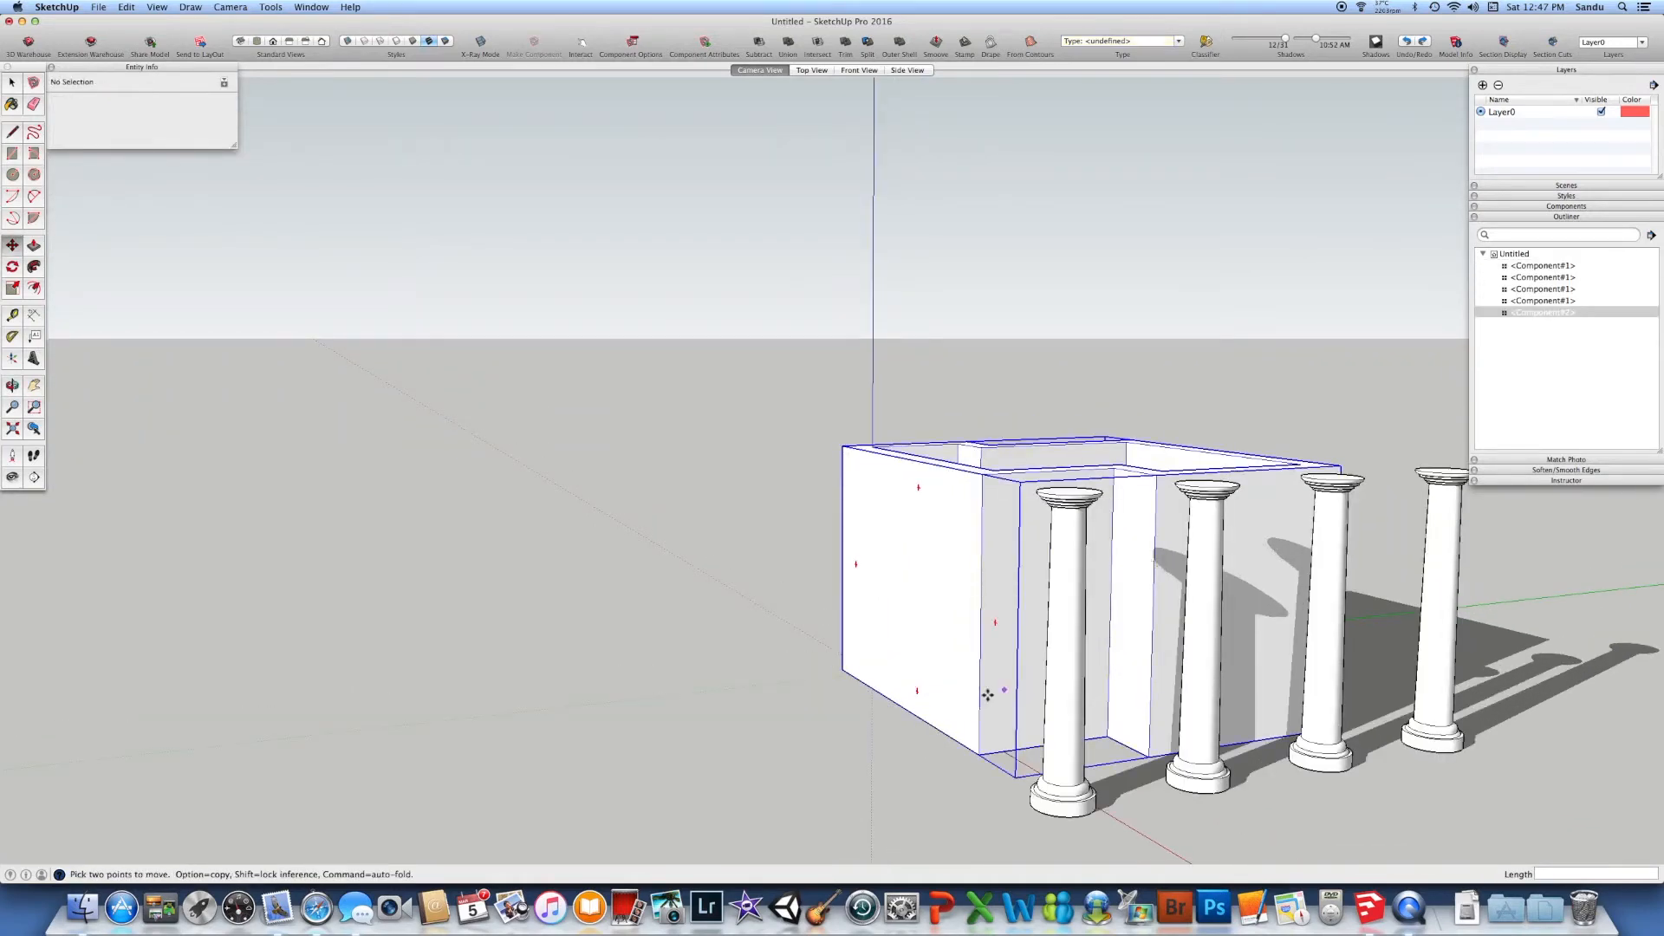
pyautogui.press('space')
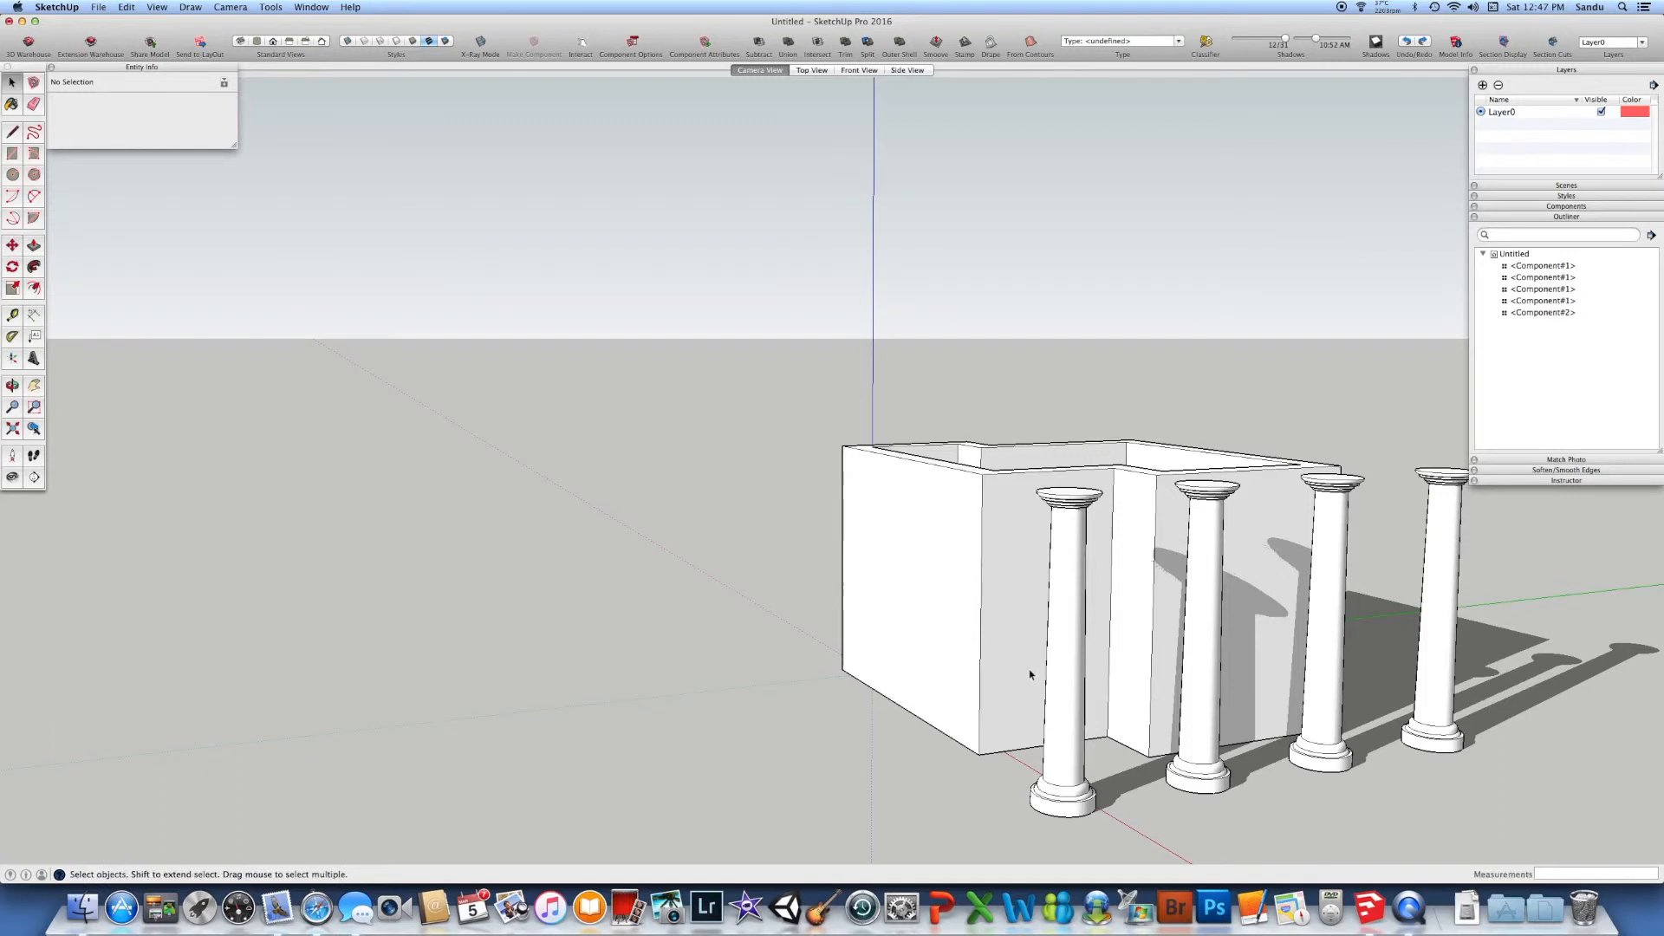
pyautogui.click(1082, 770)
pyautogui.doubleClick(1078, 770)
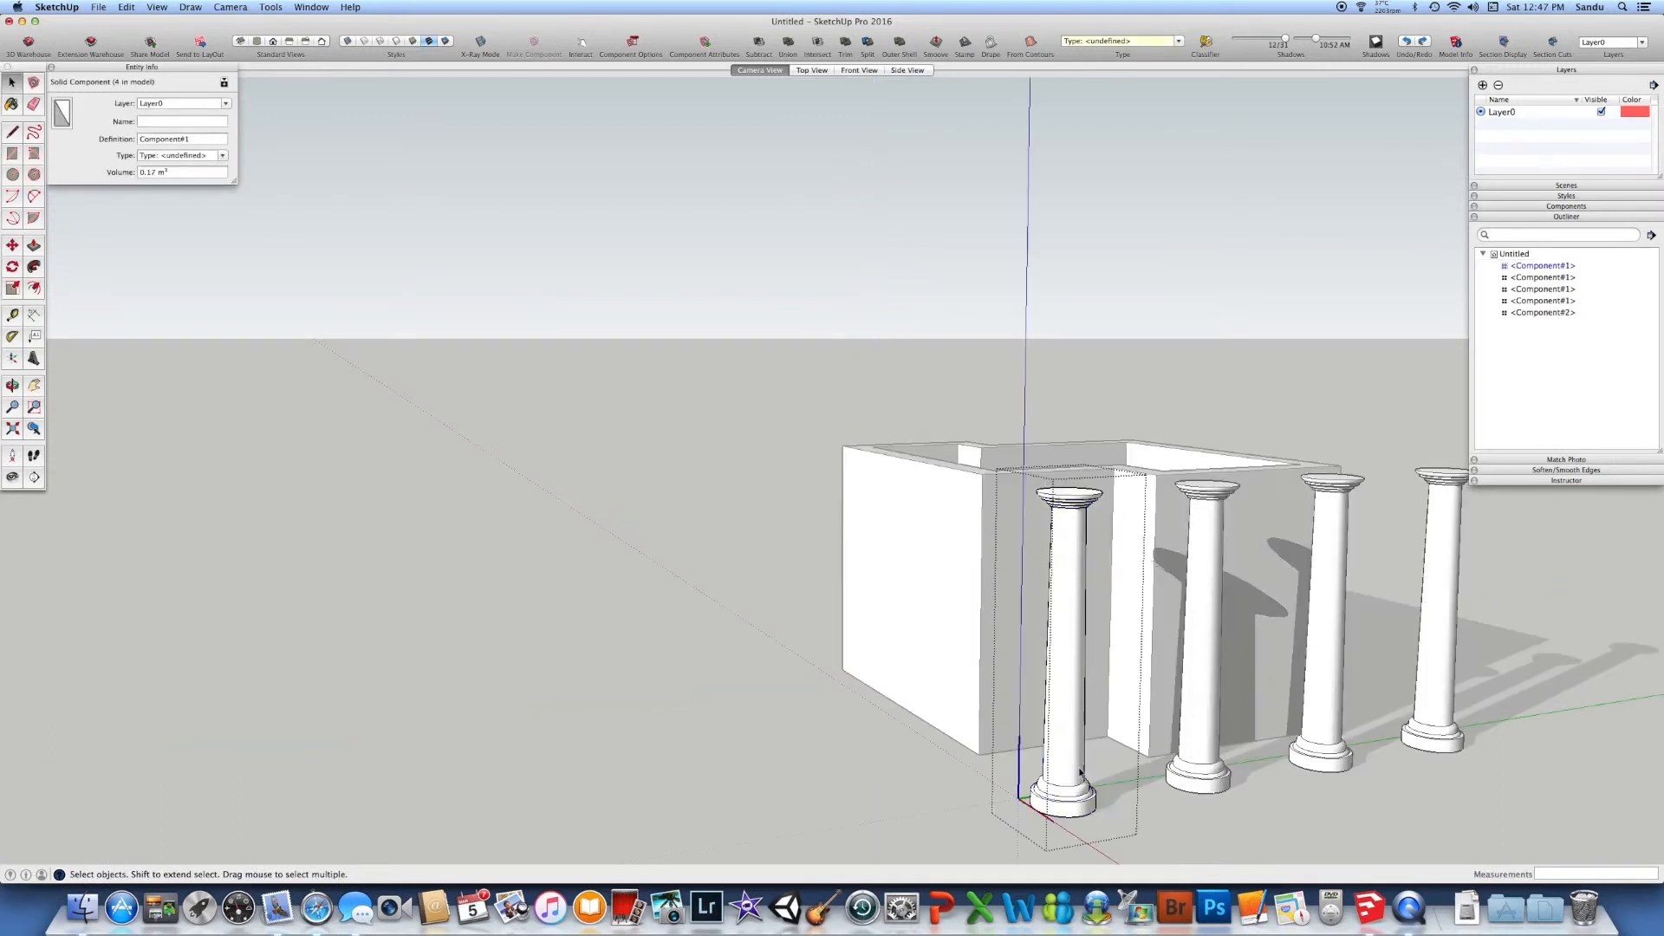
# Step: Move the column's whole capital down about 0.61 m along the blue axis and close the component
pyautogui.moveTo(936, 437); pyautogui.dragTo(1164, 559)
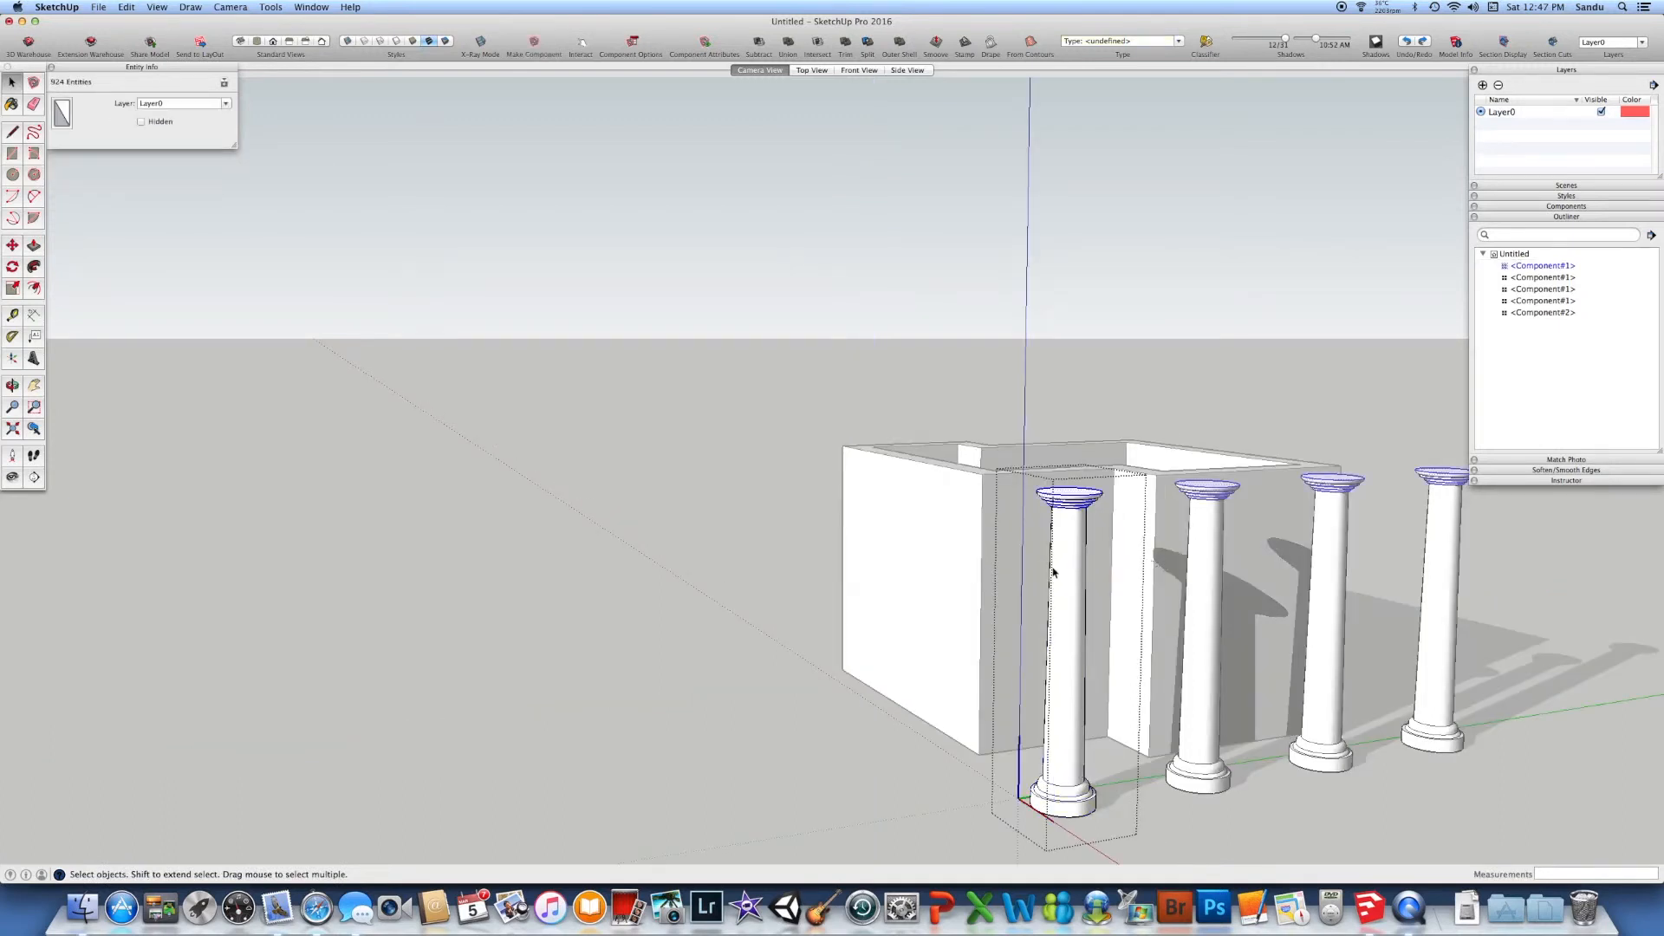
pyautogui.click(12, 246)
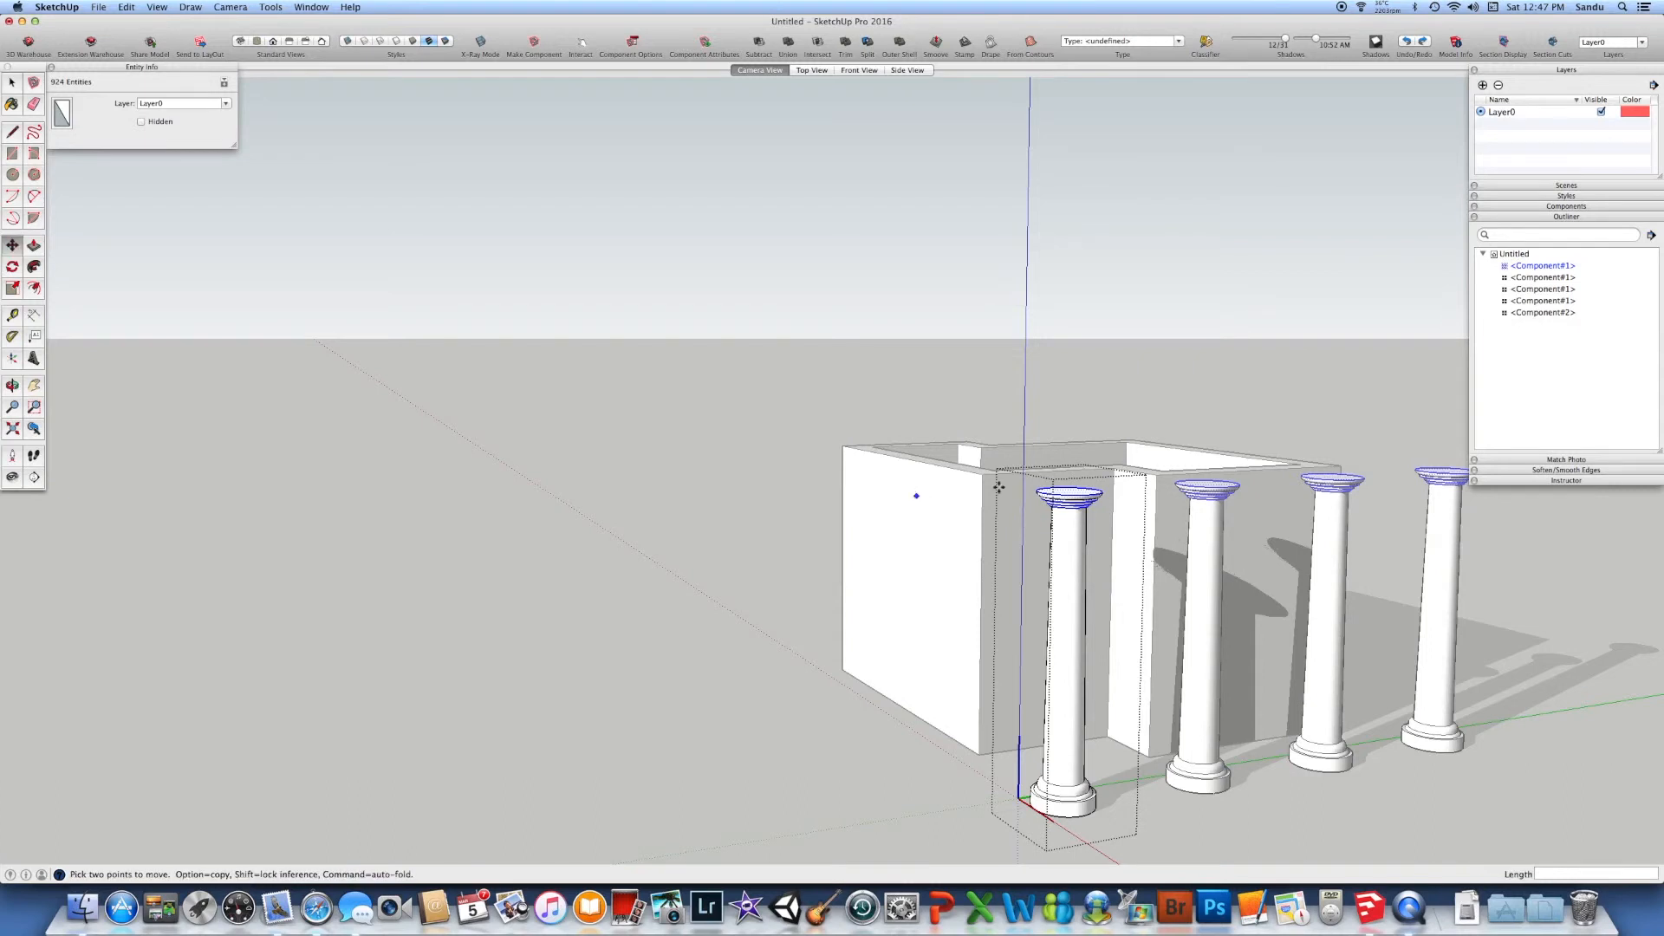
pyautogui.scroll(4, 1063, 493)
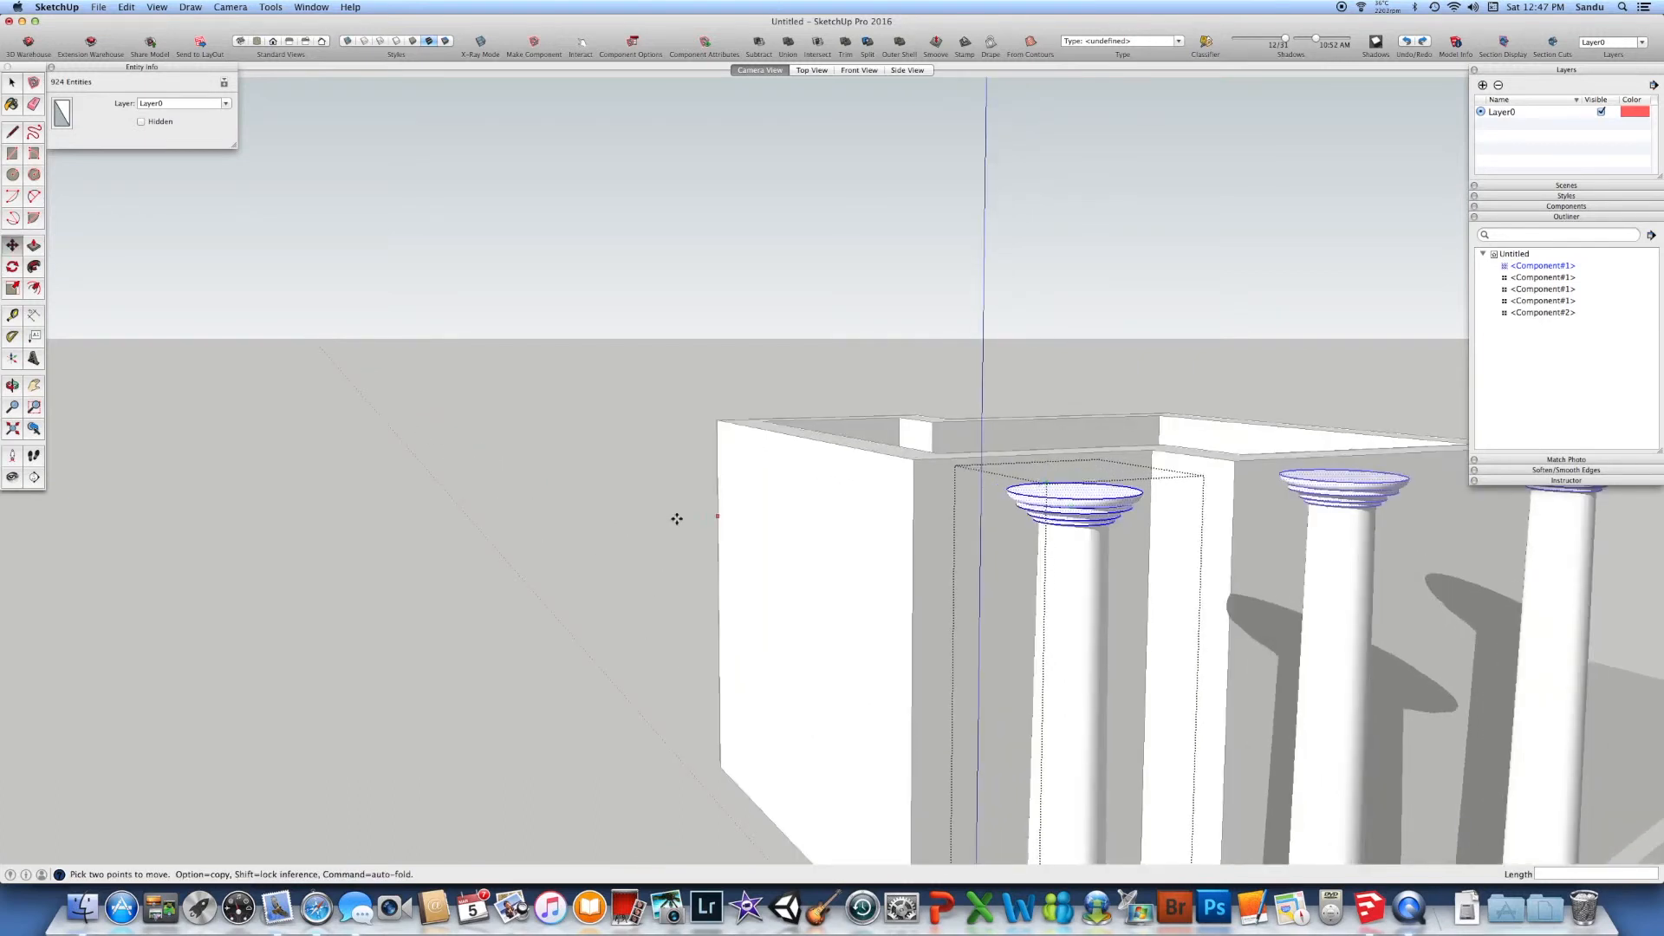
pyautogui.click(587, 512)
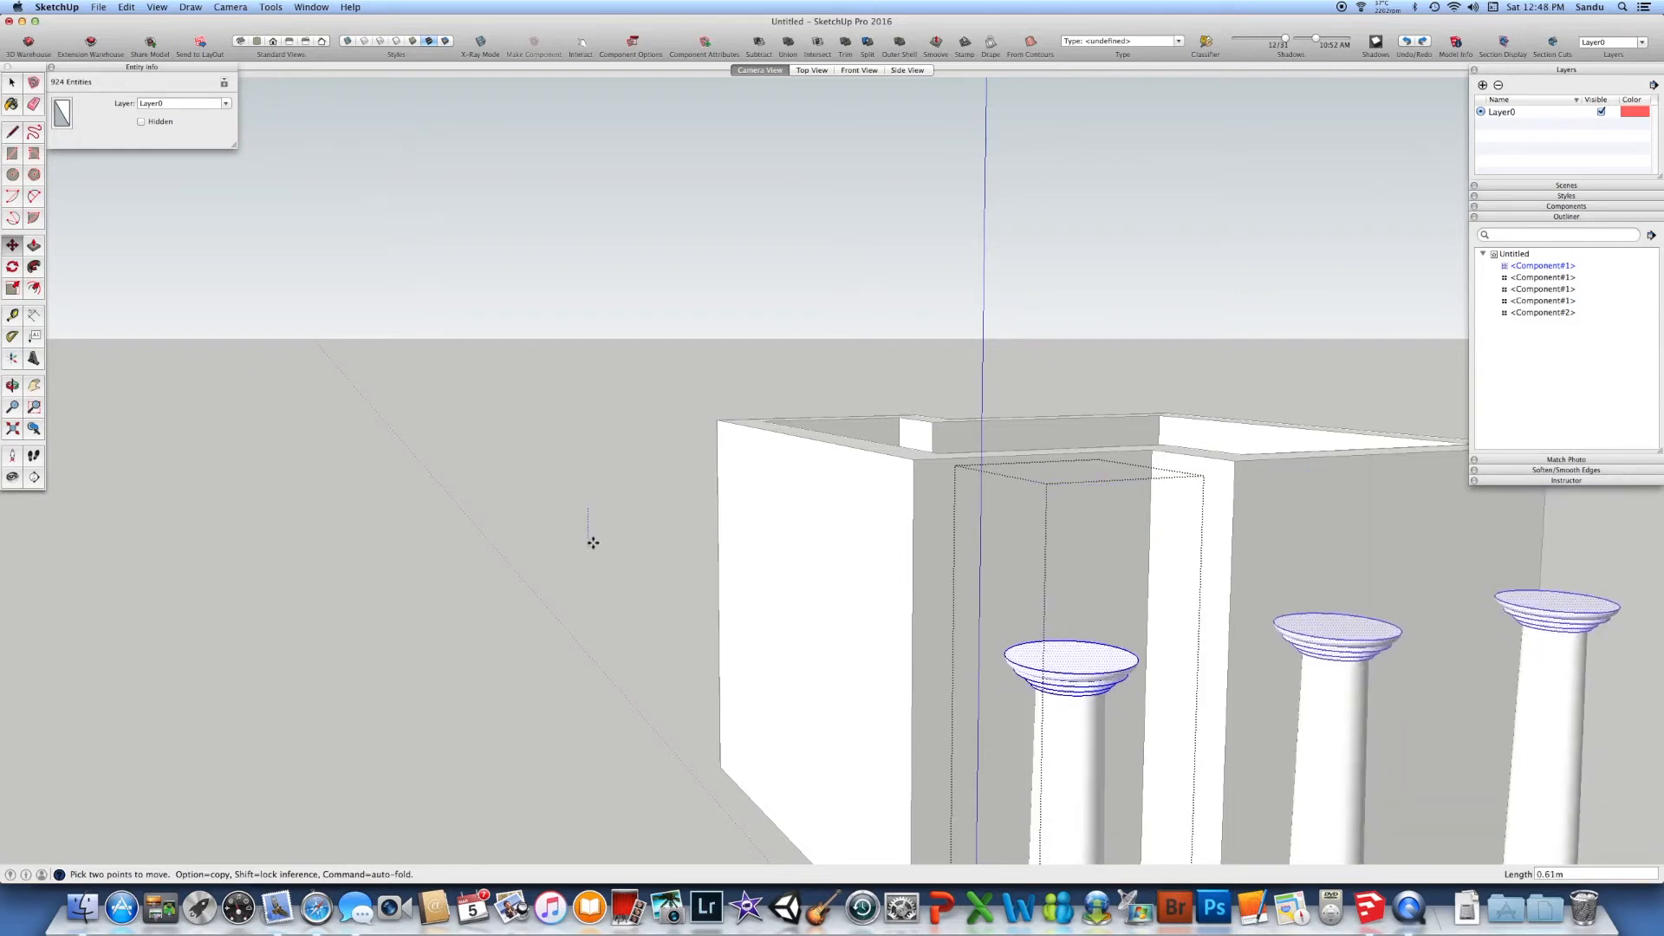
pyautogui.scroll(-5, 609, 520)
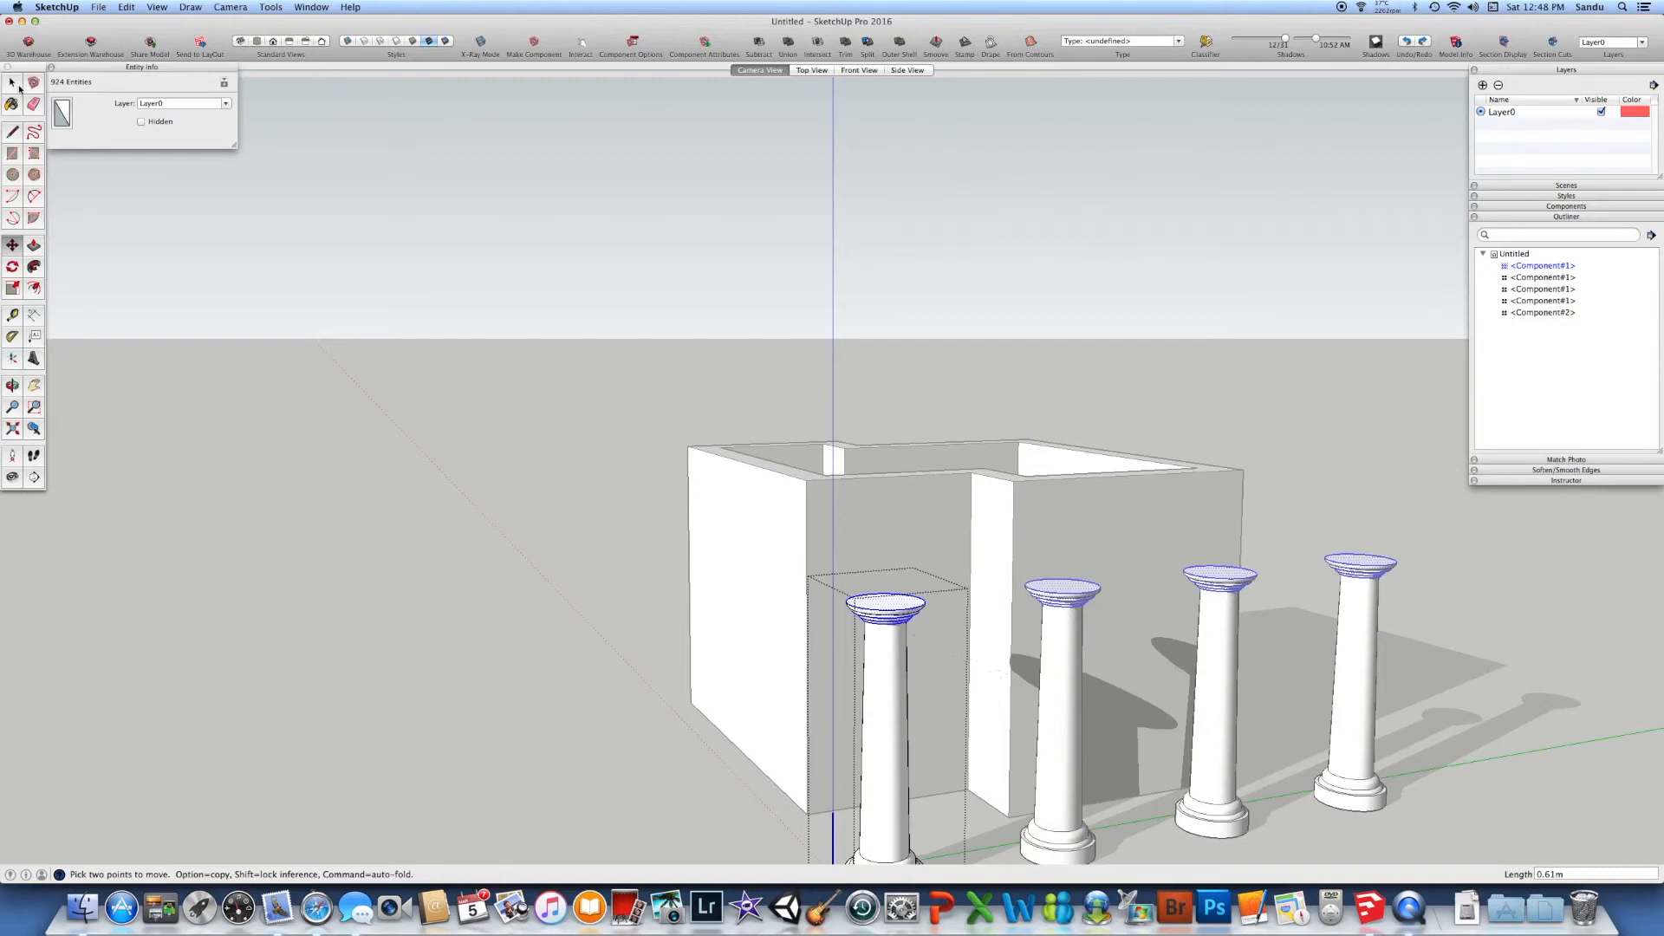
pyautogui.click(12, 82)
pyautogui.click(347, 317)
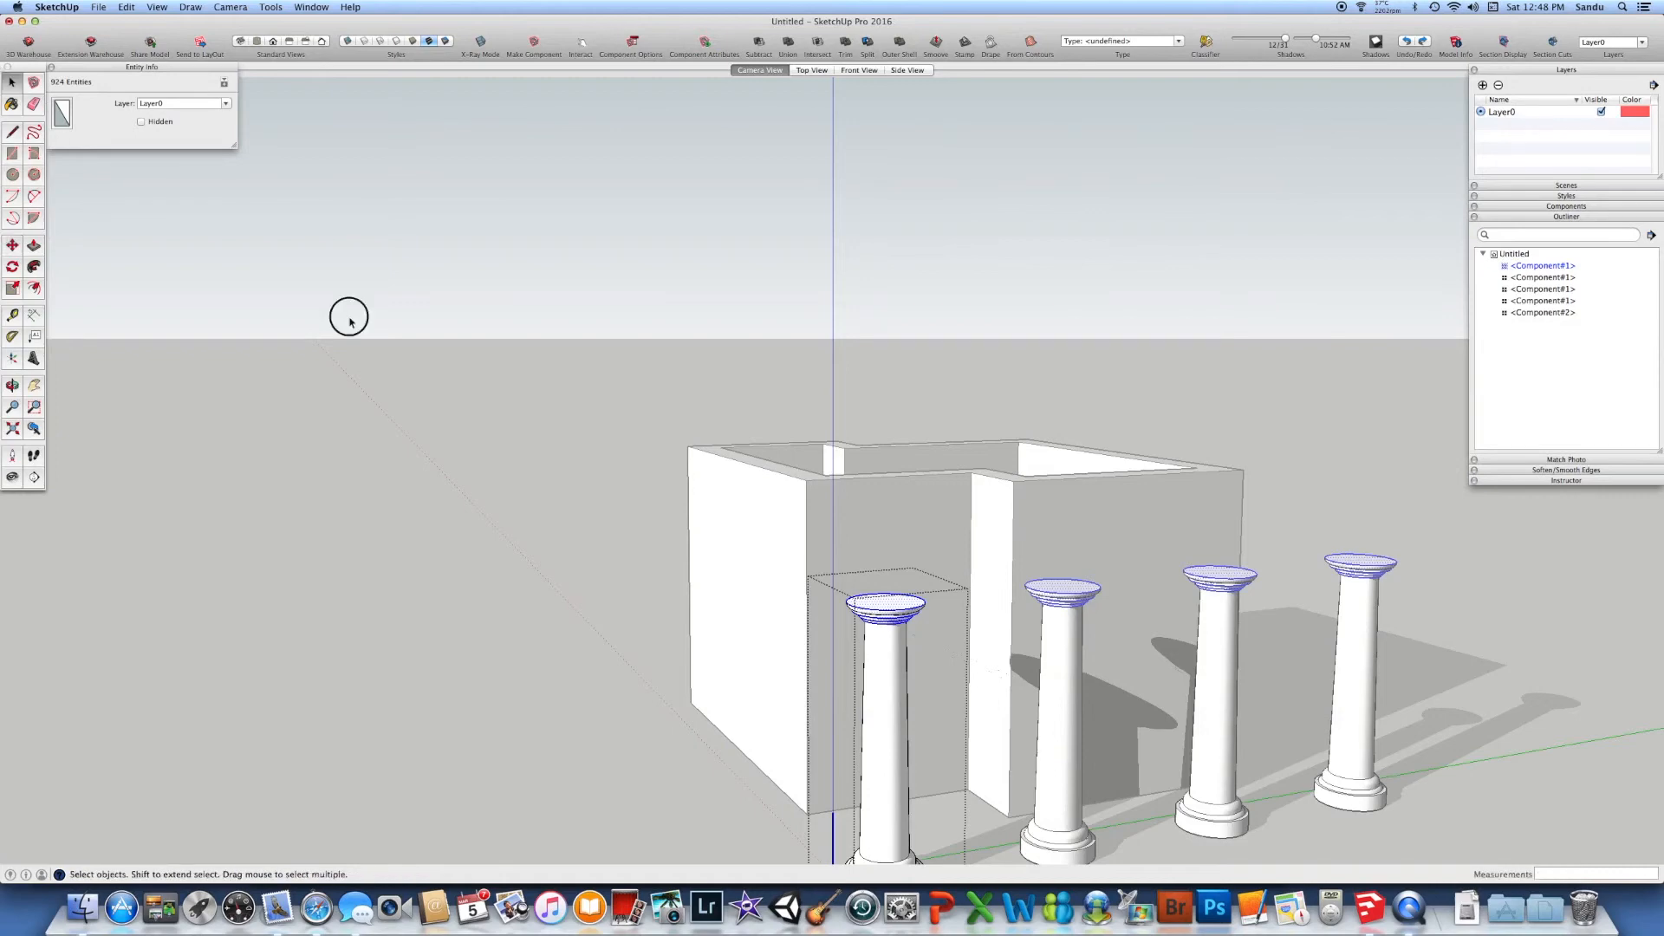
pyautogui.scroll(-1, 580, 430)
pyautogui.scroll(-4, 580, 430)
pyautogui.moveTo(546, 454); pyautogui.dragTo(867, 667, button='middle')
pyautogui.click(539, 449)
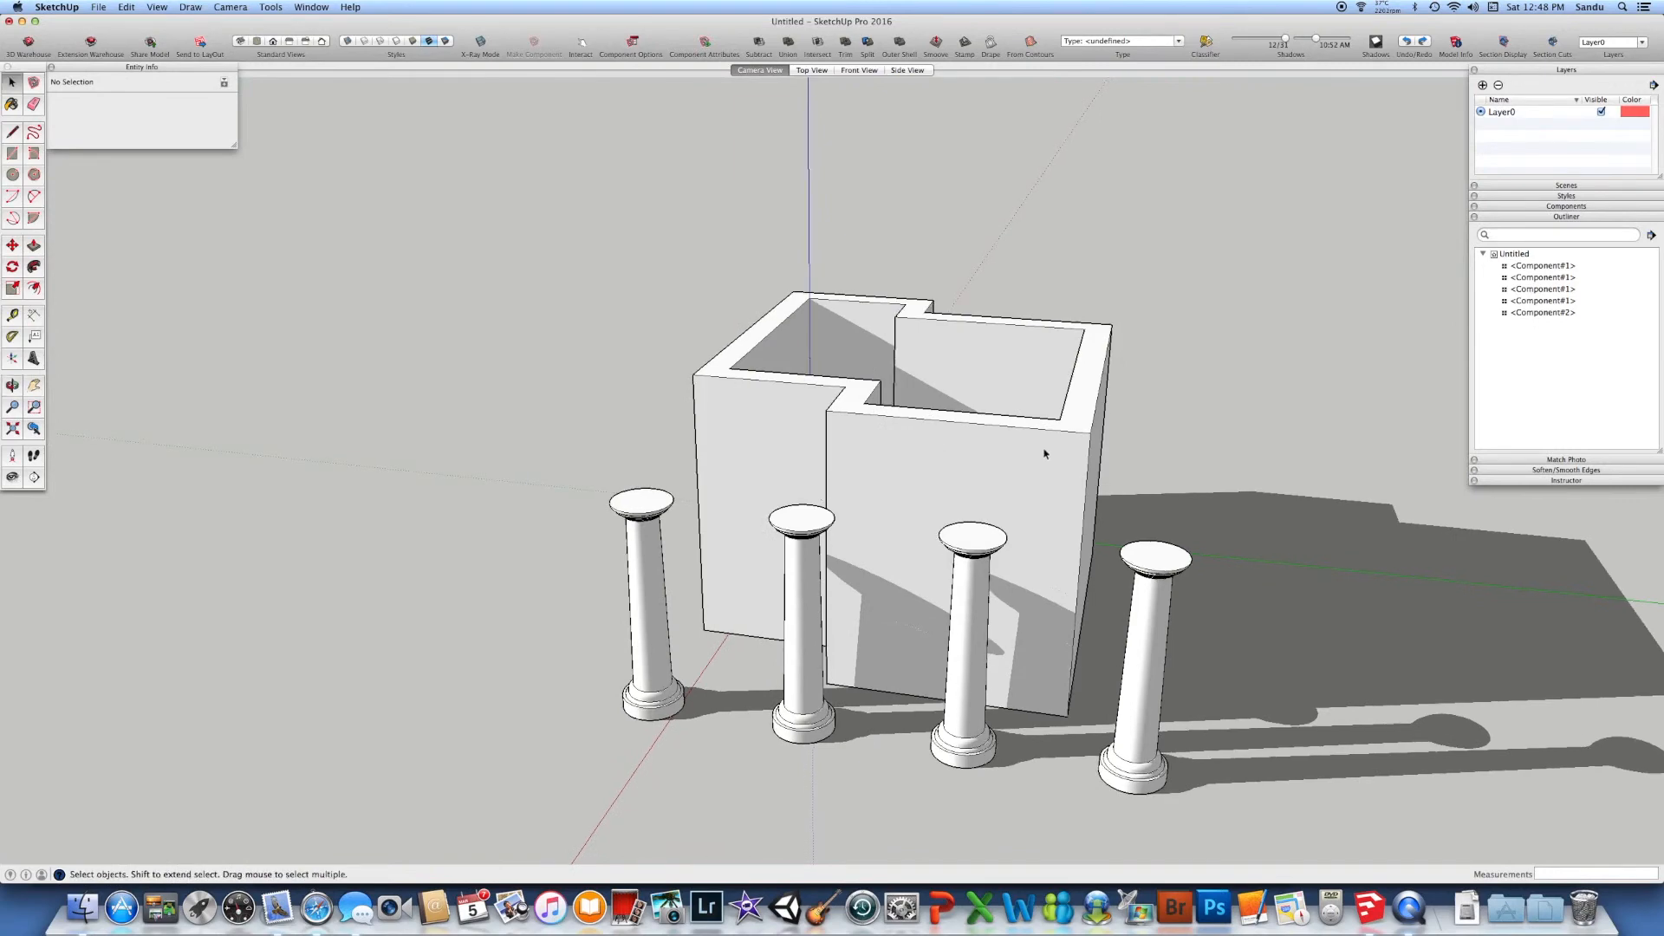
# Step: Adjust the shadow date and time so the columns and walls cast shorter shadows
pyautogui.moveTo(716, 523); pyautogui.dragTo(733, 581, button='middle')
pyautogui.scroll(-2, 733, 582)
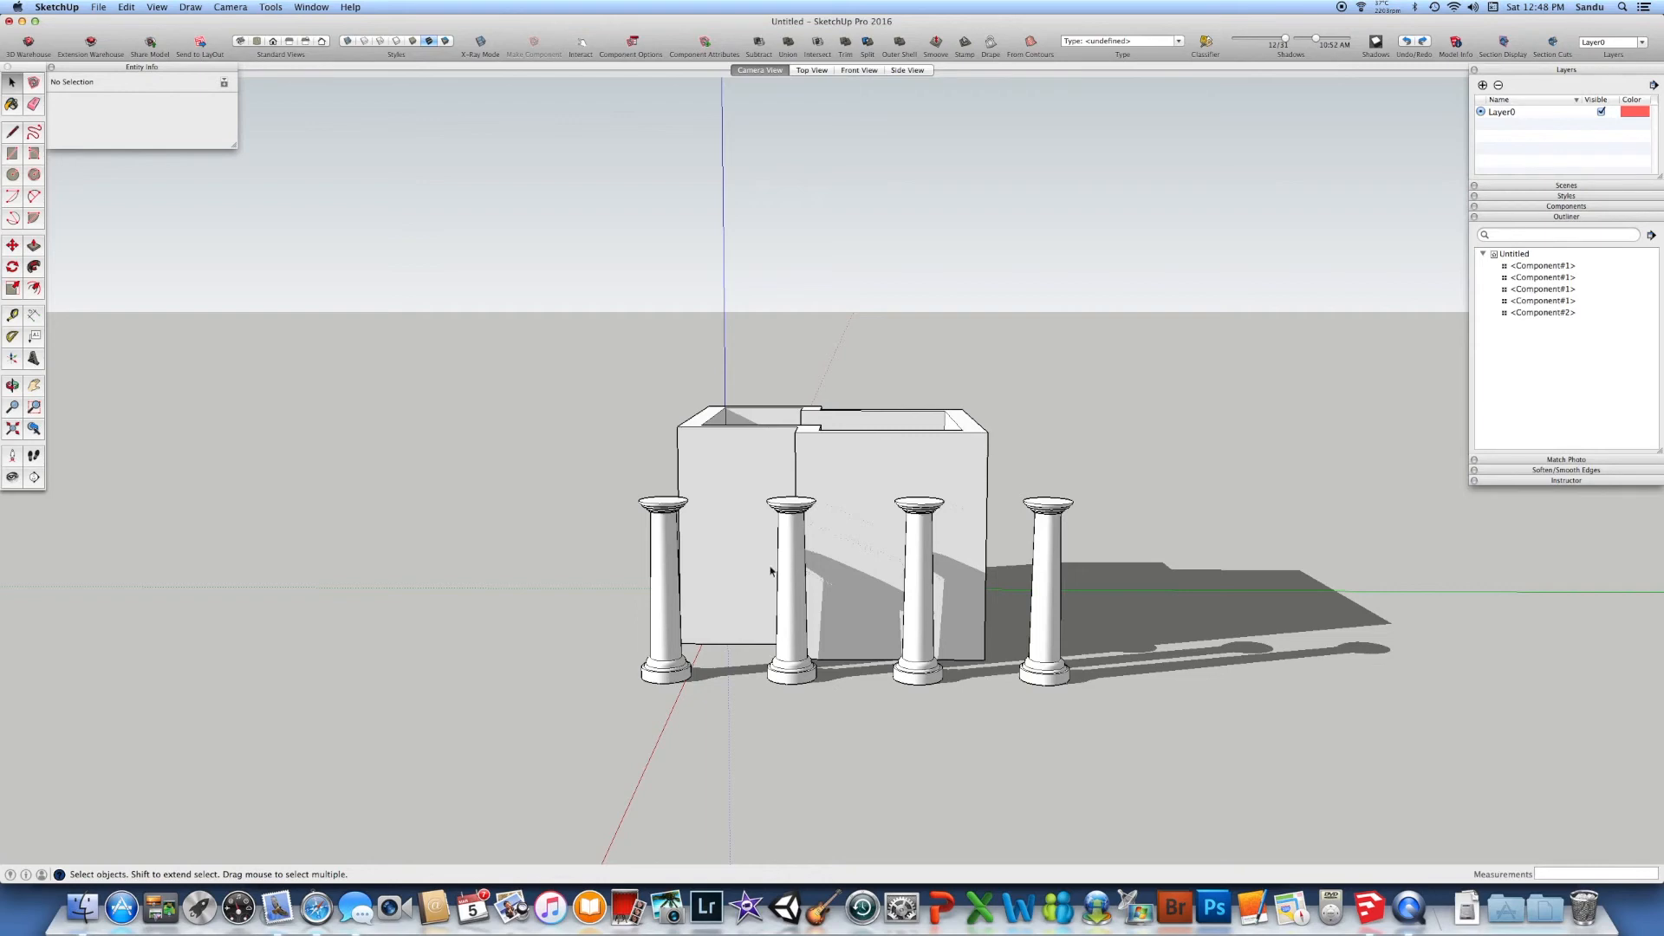
pyautogui.moveTo(754, 575); pyautogui.dragTo(1062, 637, button='middle')
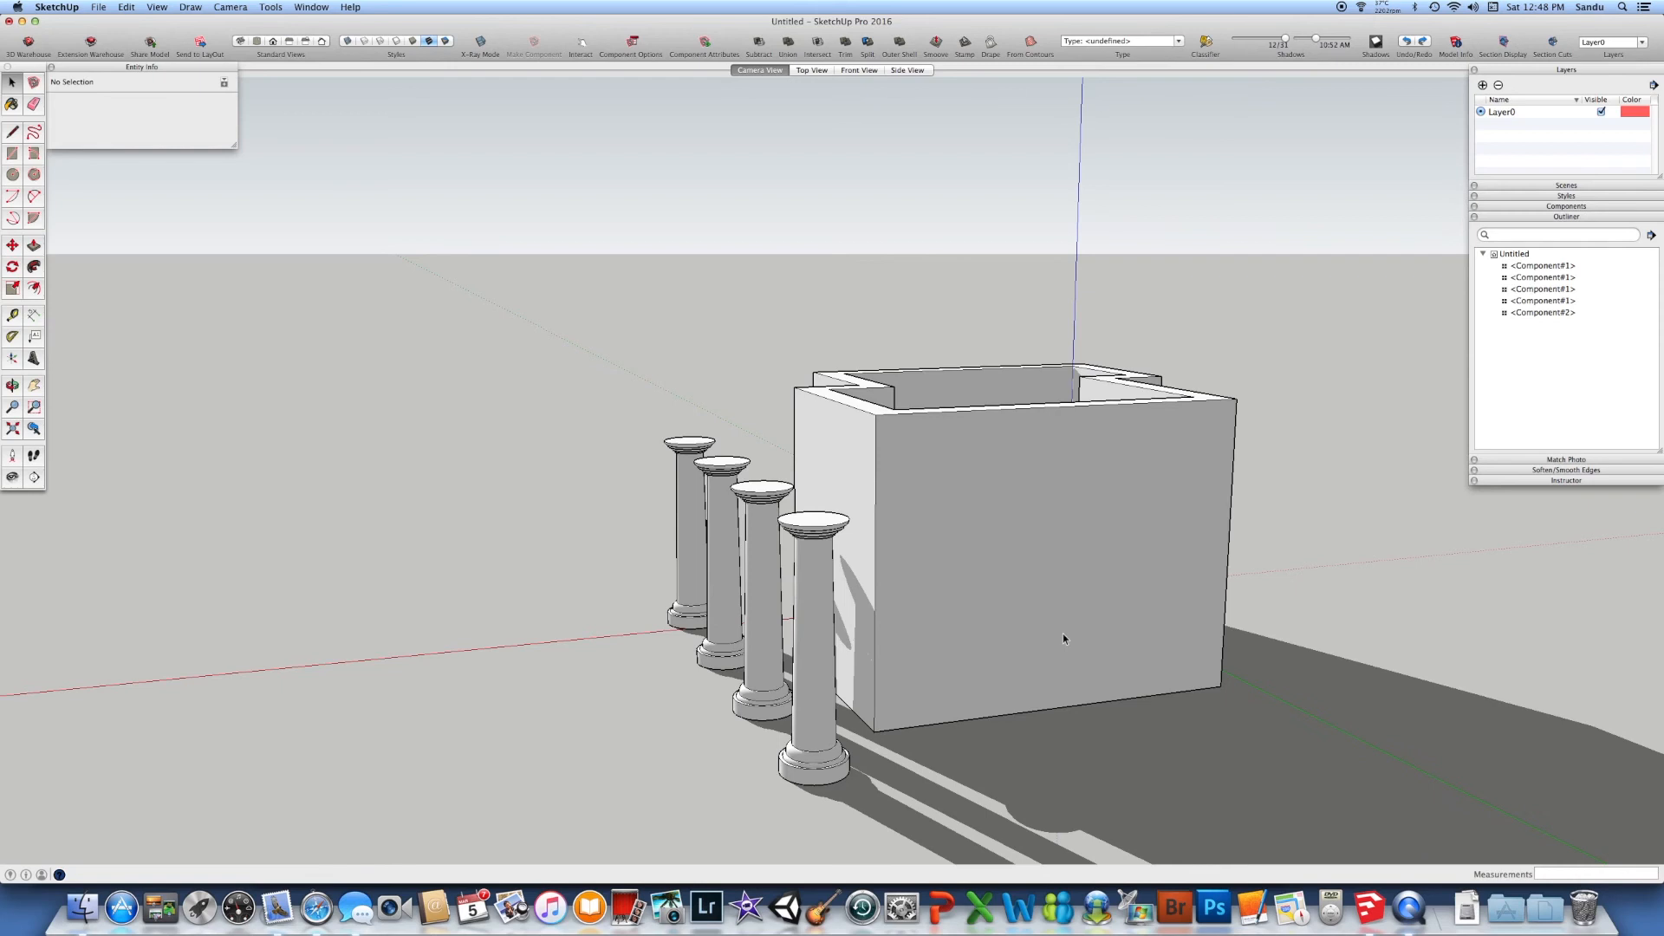
pyautogui.moveTo(1138, 559); pyautogui.dragTo(517, 457, button='middle')
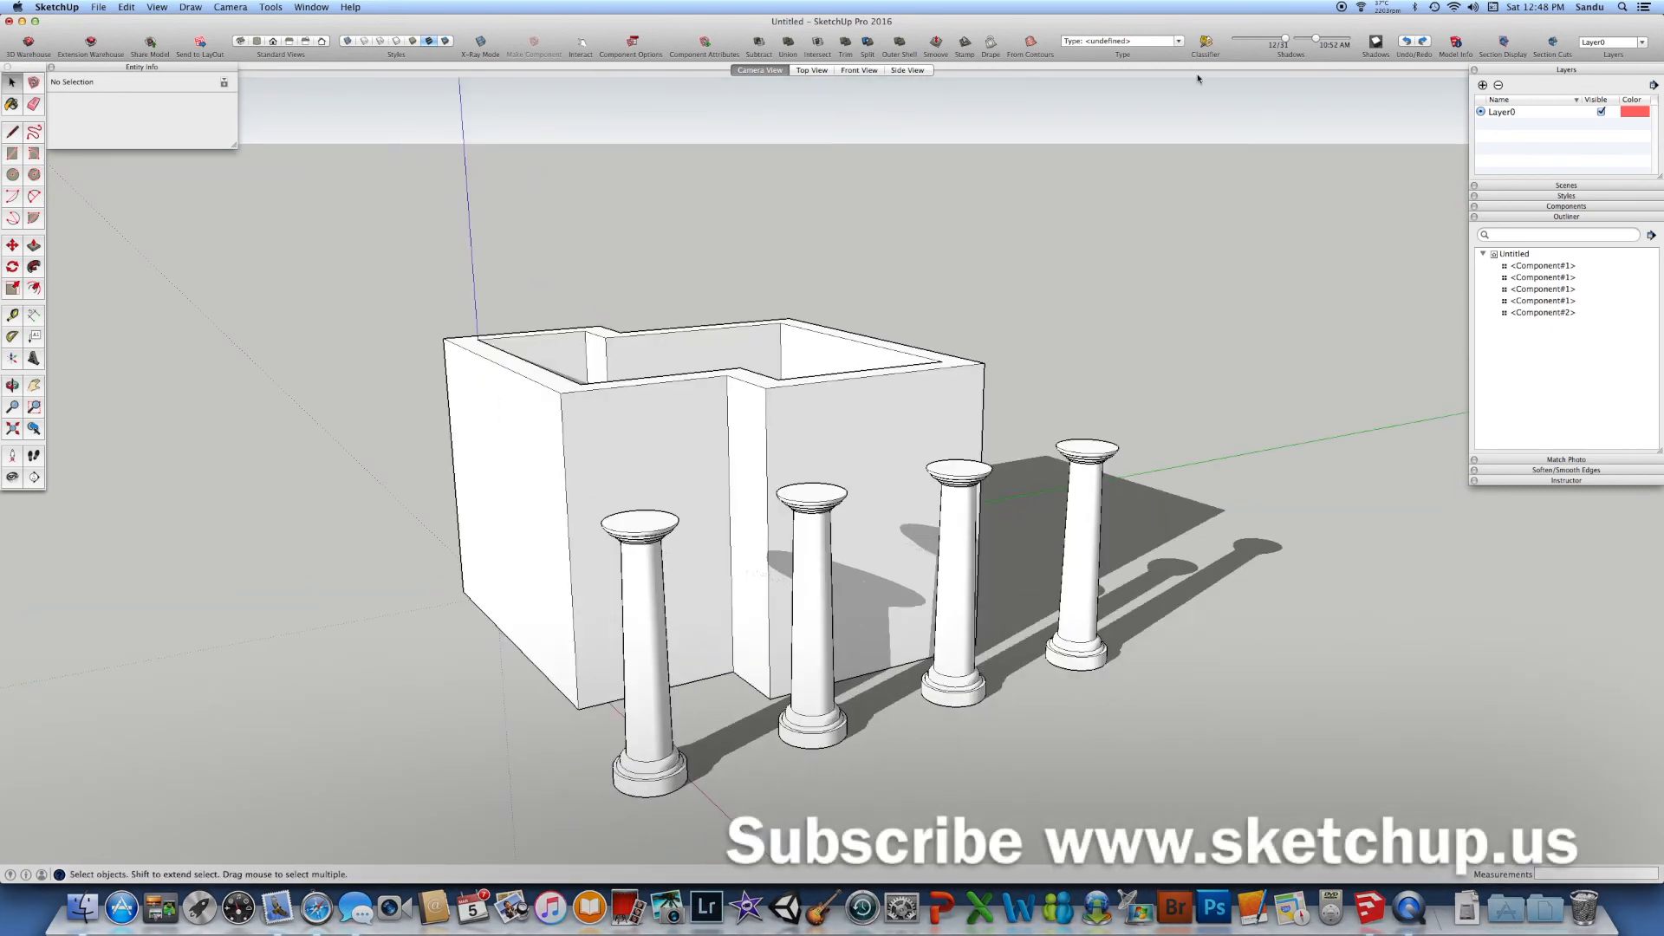
pyautogui.moveTo(1285, 41)
pyautogui.mouseDown()
pyautogui.moveTo(1263, 41)
pyautogui.moveTo(1316, 38)
pyautogui.mouseUp()
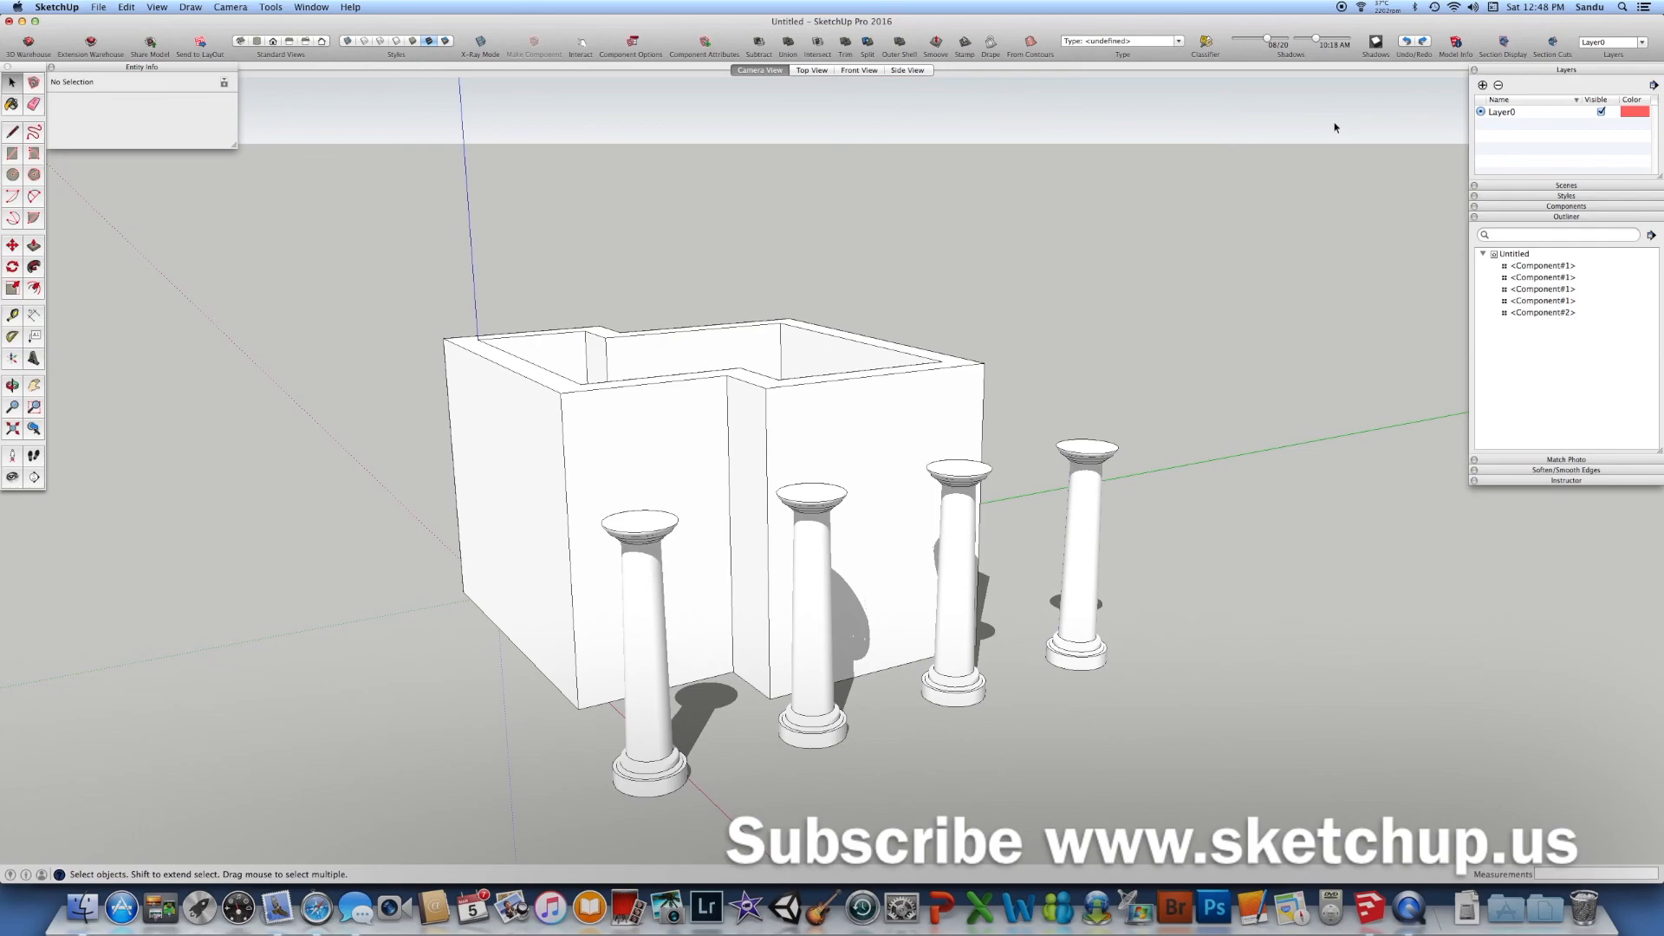